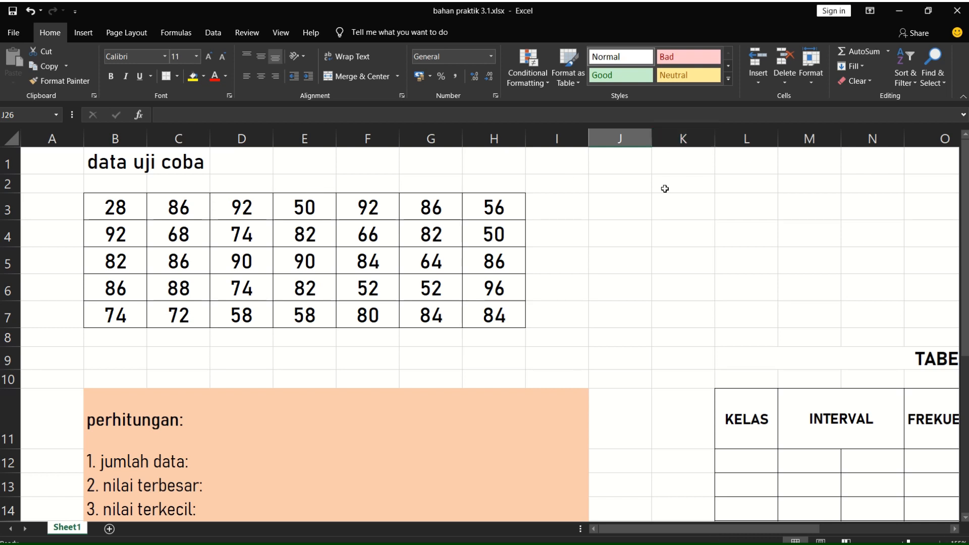
Define the named range "dian" for the sample data in cells B3:H7.
left_click_drag(124, 206, 507, 323)
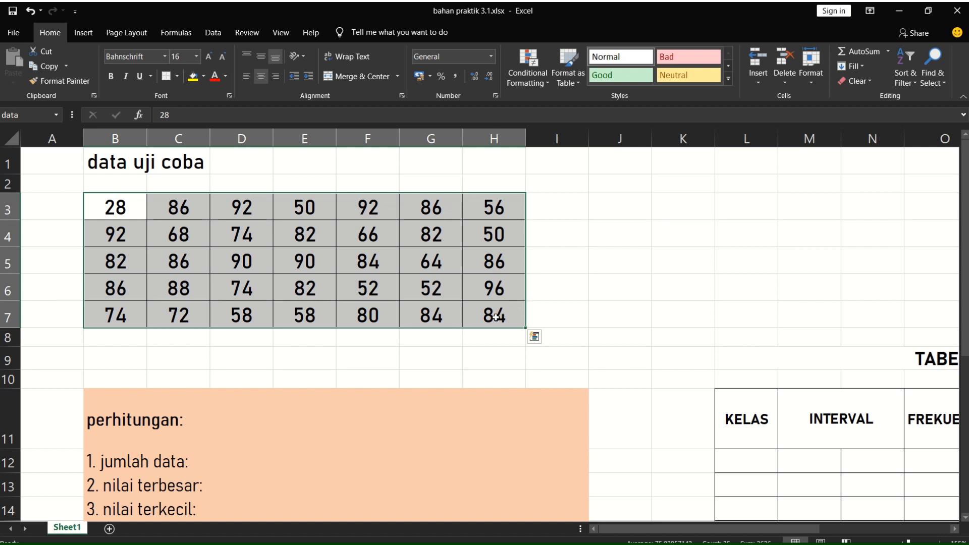
left_click(535, 323)
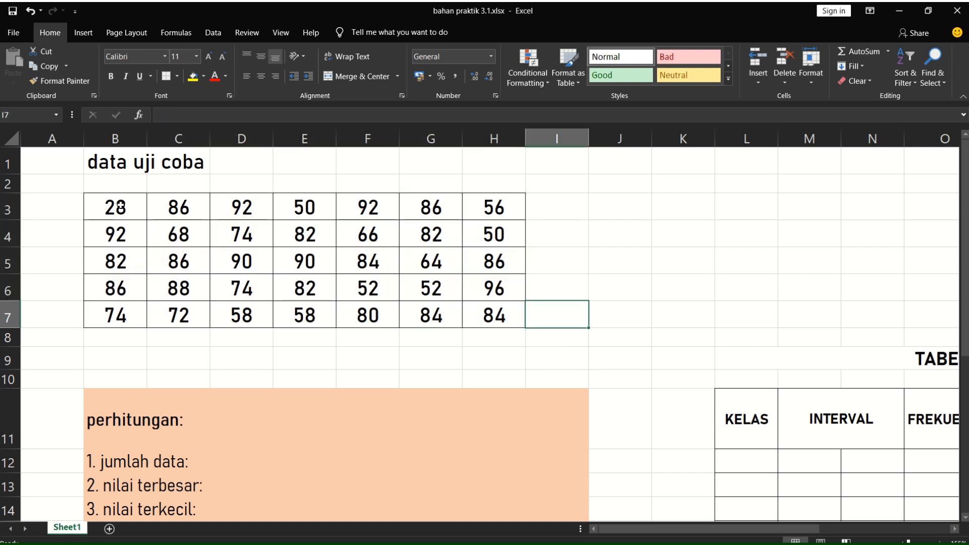
left_click_drag(116, 207, 490, 324)
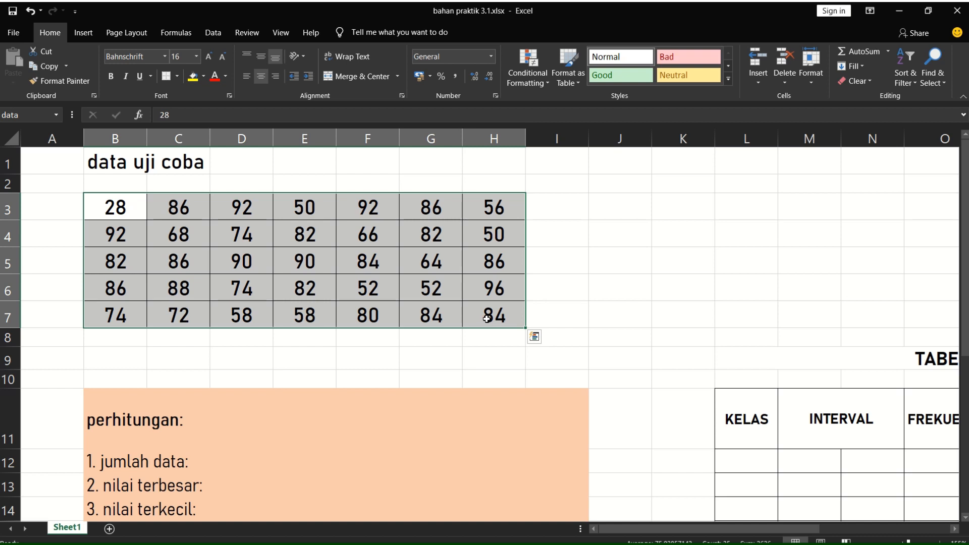
left_click_drag(118, 201, 476, 307)
left_click(20, 114)
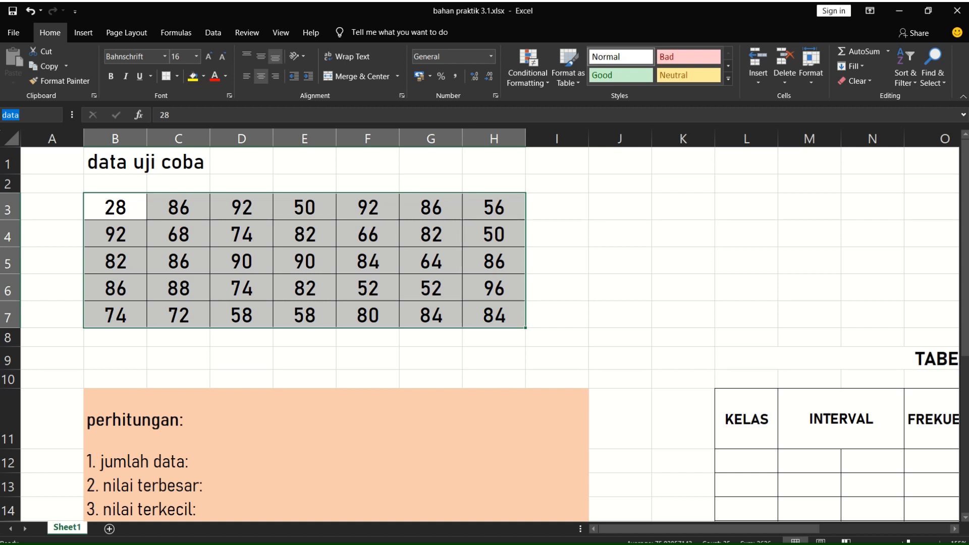
type("dian")
key("Escape")
left_click(620, 285)
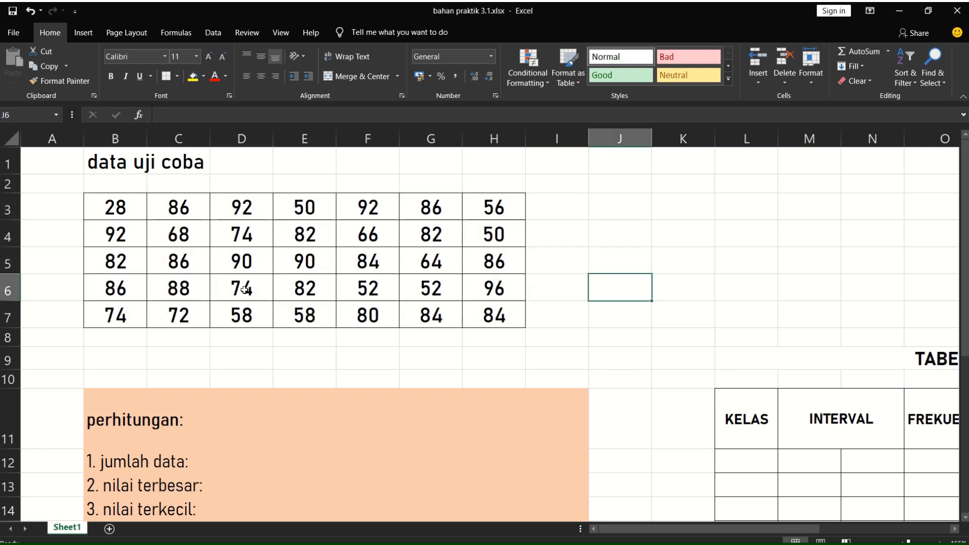
left_click(244, 288)
left_click(120, 211)
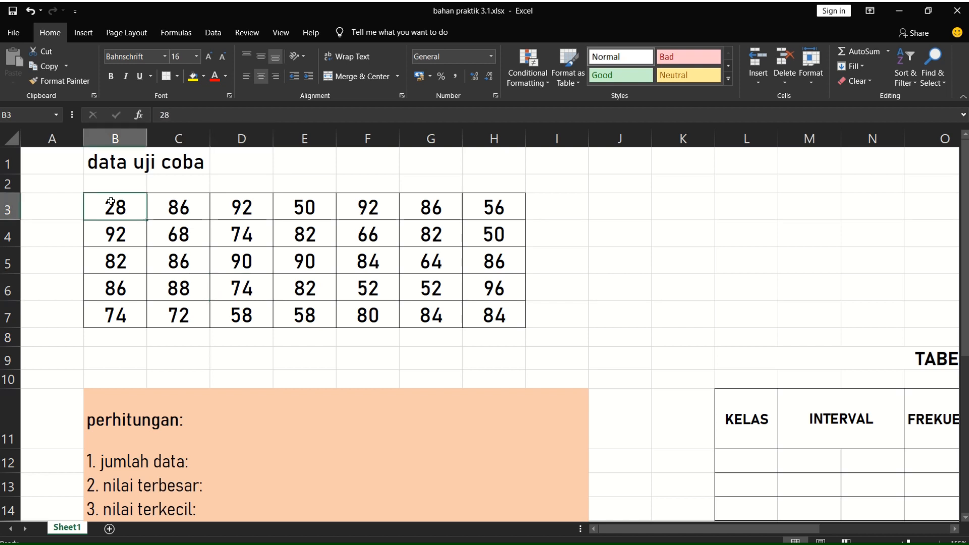
left_click(159, 227)
scroll(137, 419, "down", 3)
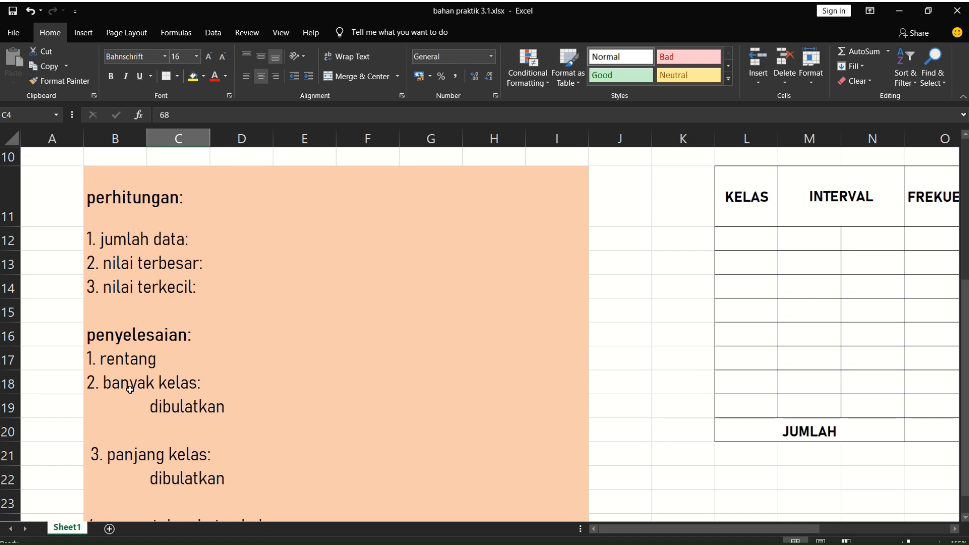
scroll(202, 482, "up", 3)
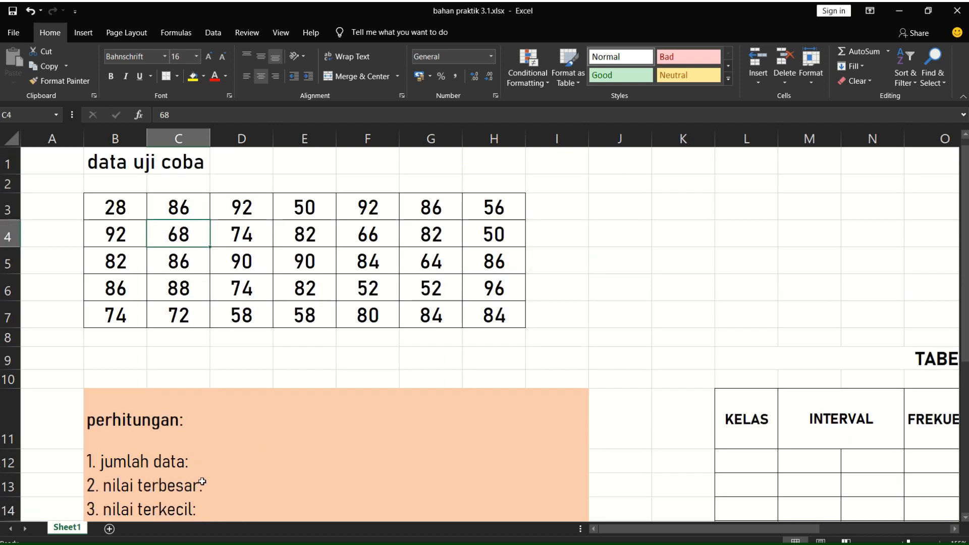
Calculate the number of data points (jumlah data) in cell E12 with =count(dian).
left_click(312, 461)
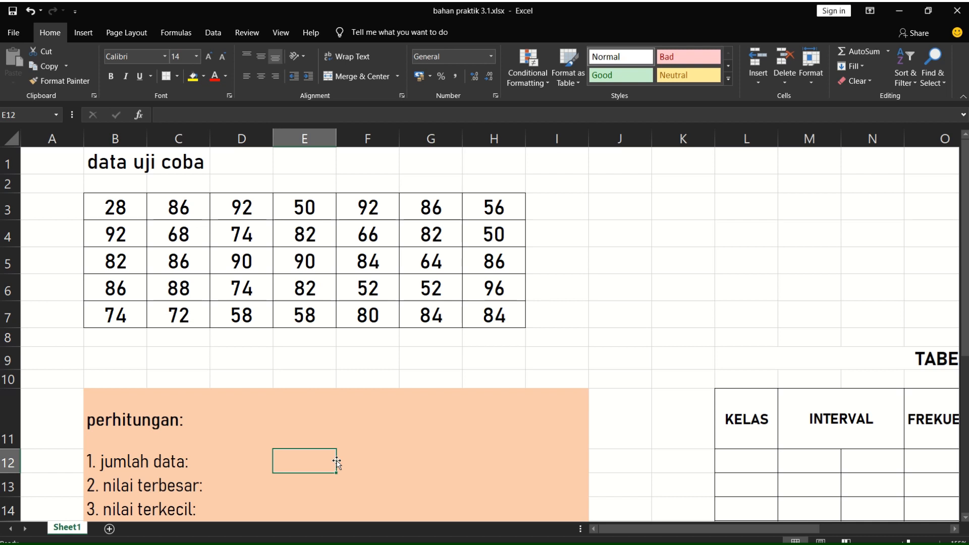
type("=cou")
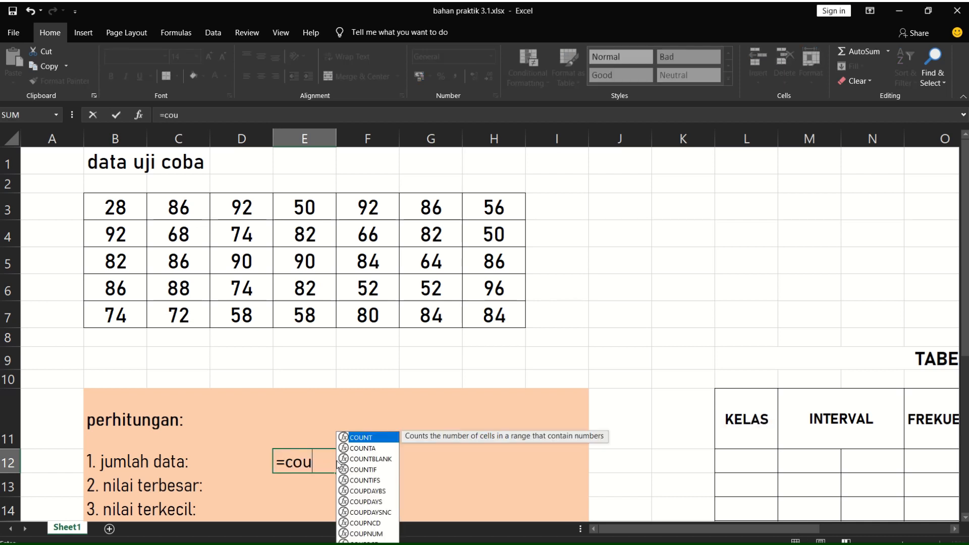
type("nt(")
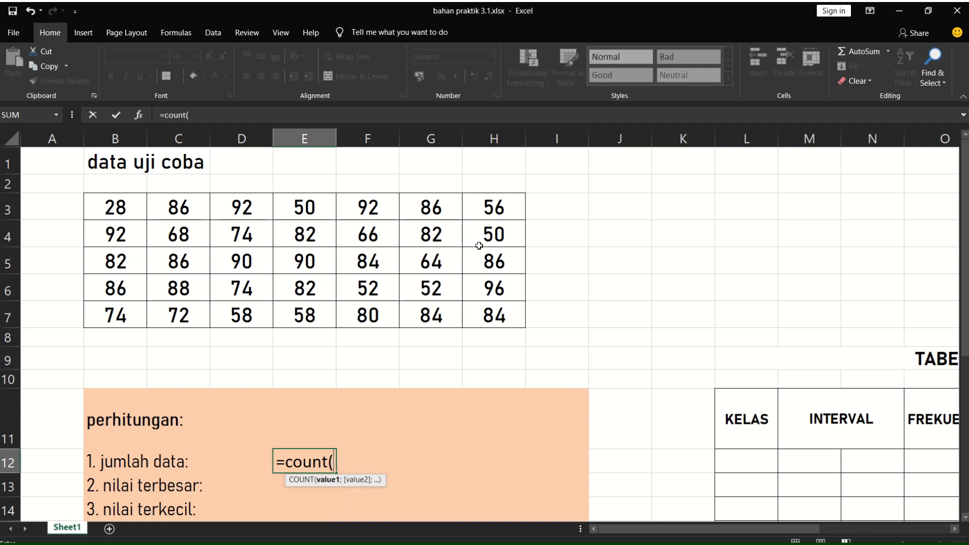
type("dian")
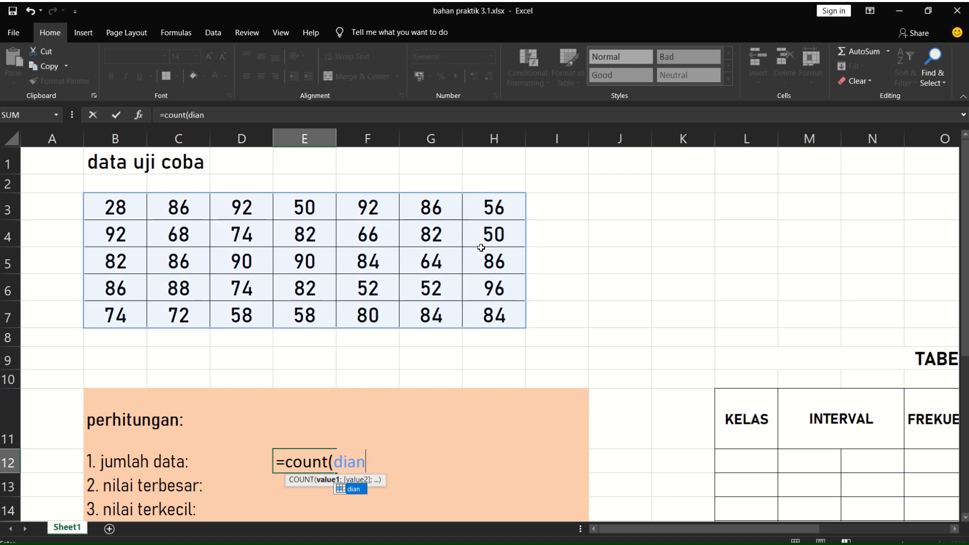
type(")")
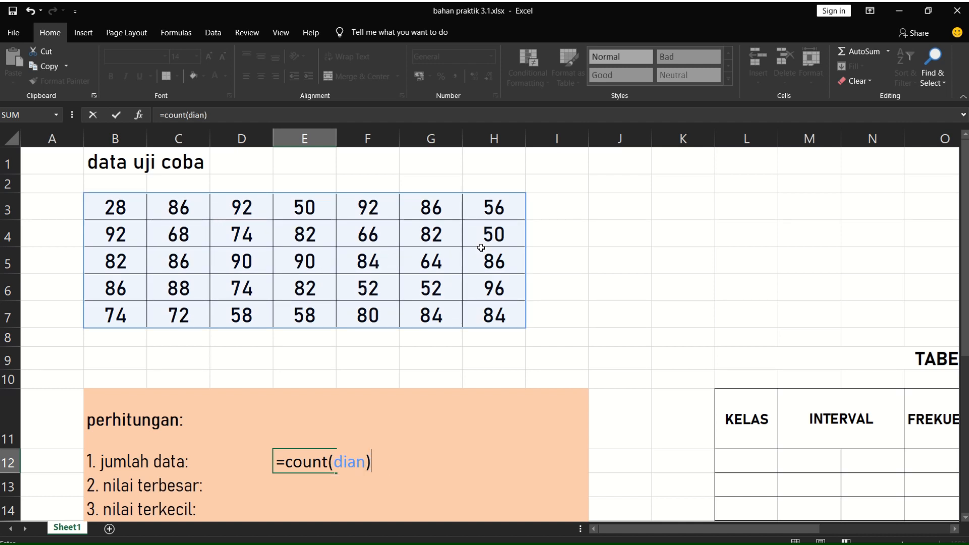
key("Return")
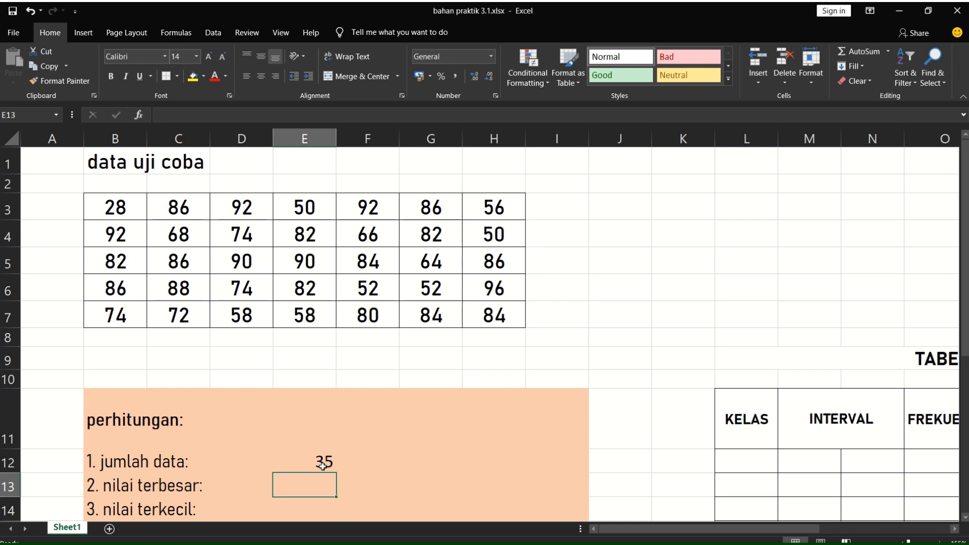
Calculate the largest value (nilai terbesar) in cell E13 with =max(dian).
scroll(267, 487, "down", 1)
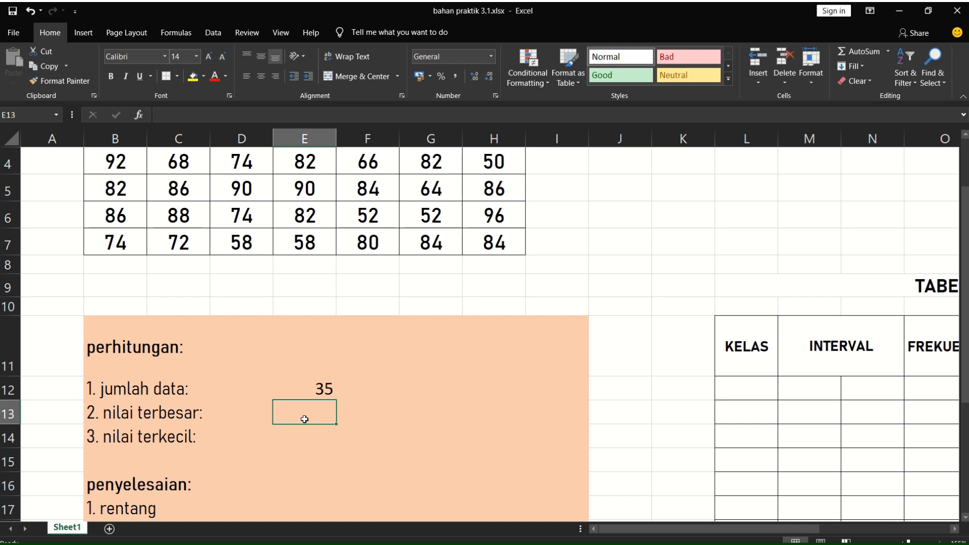
type("=")
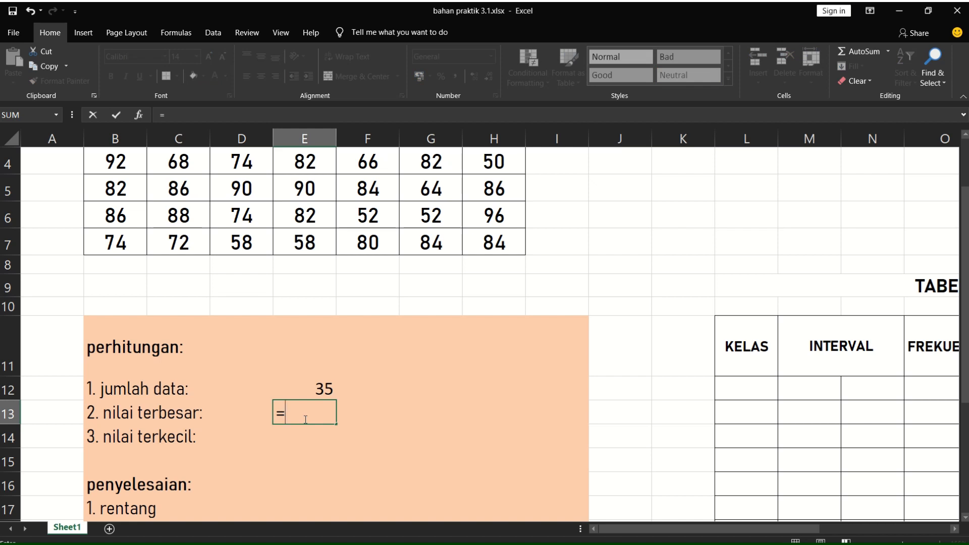
type("max")
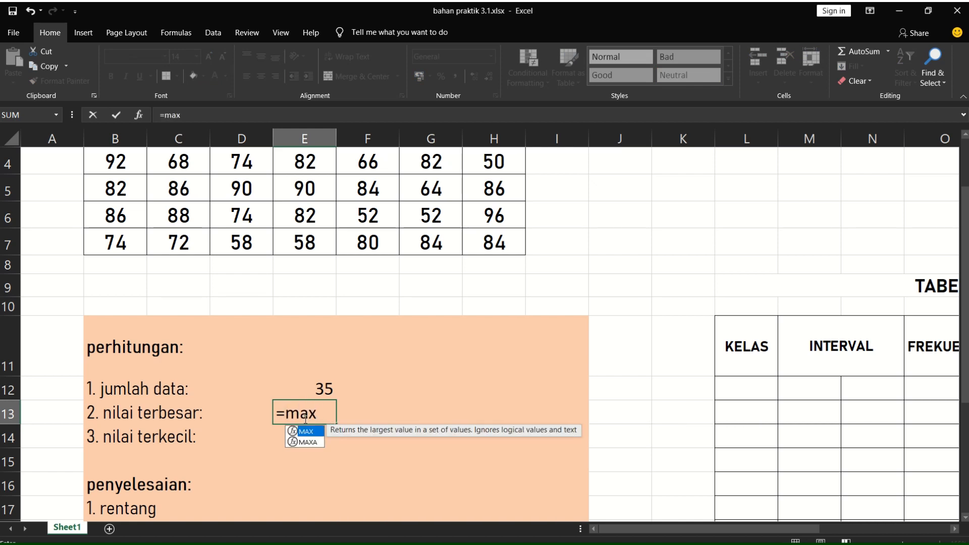
type("(")
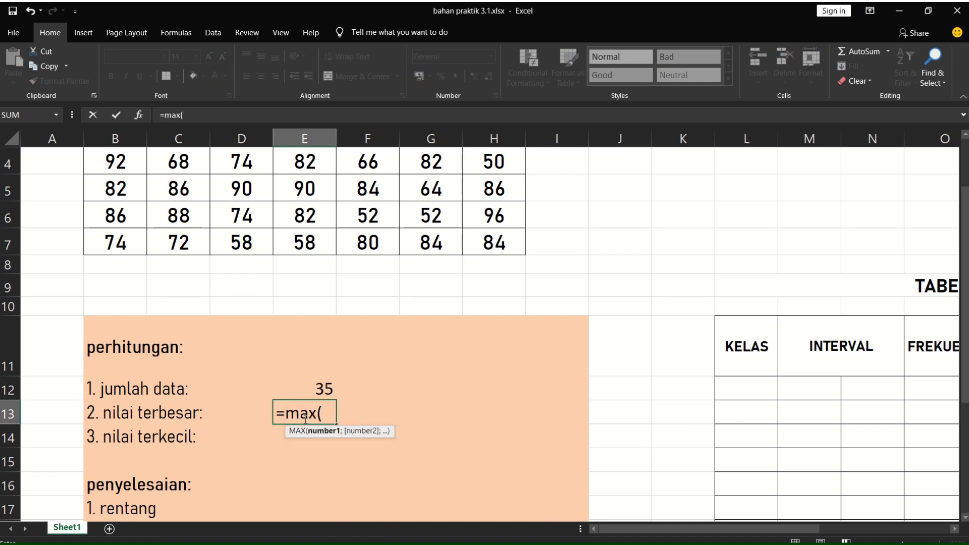
type("dian)")
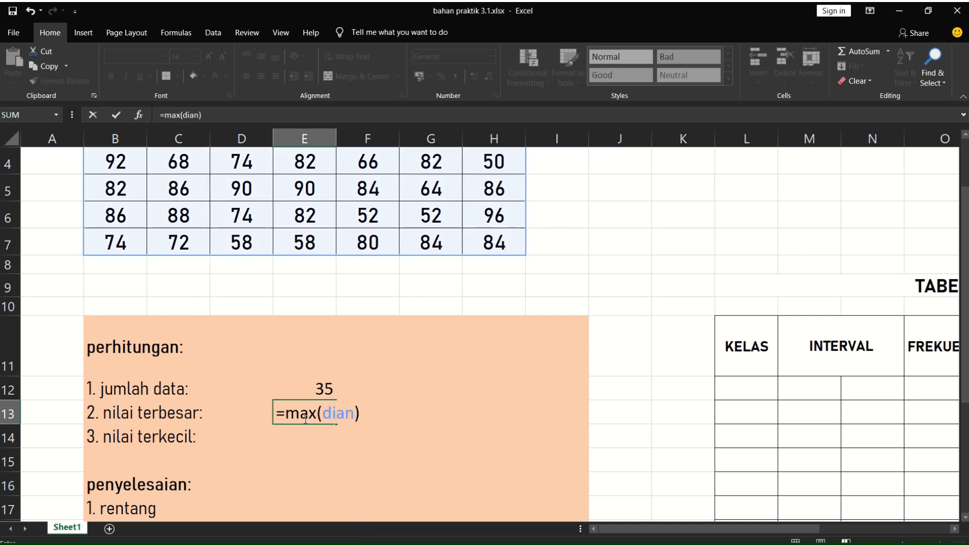
key("Return")
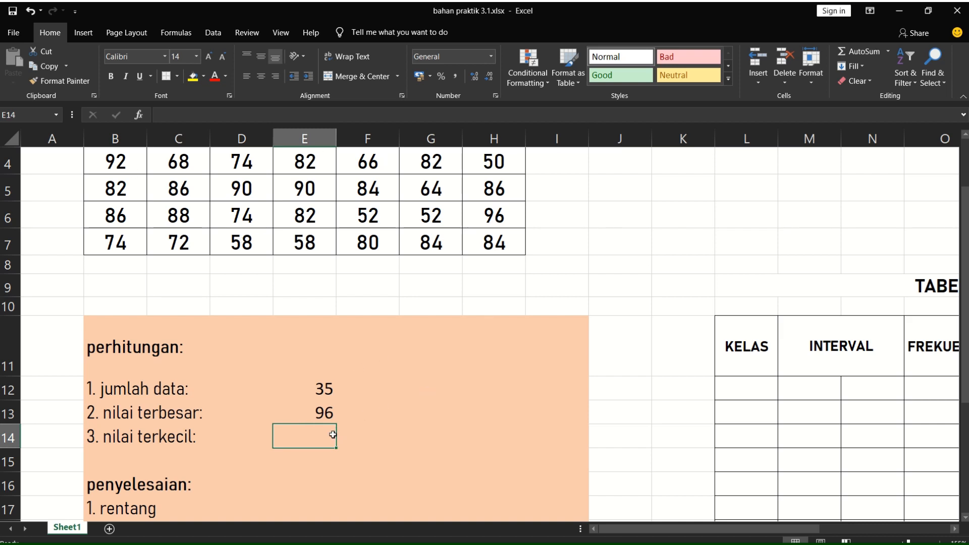
Calculate the smallest value (nilai terkecil) in cell E14 with =min(dian).
type("=")
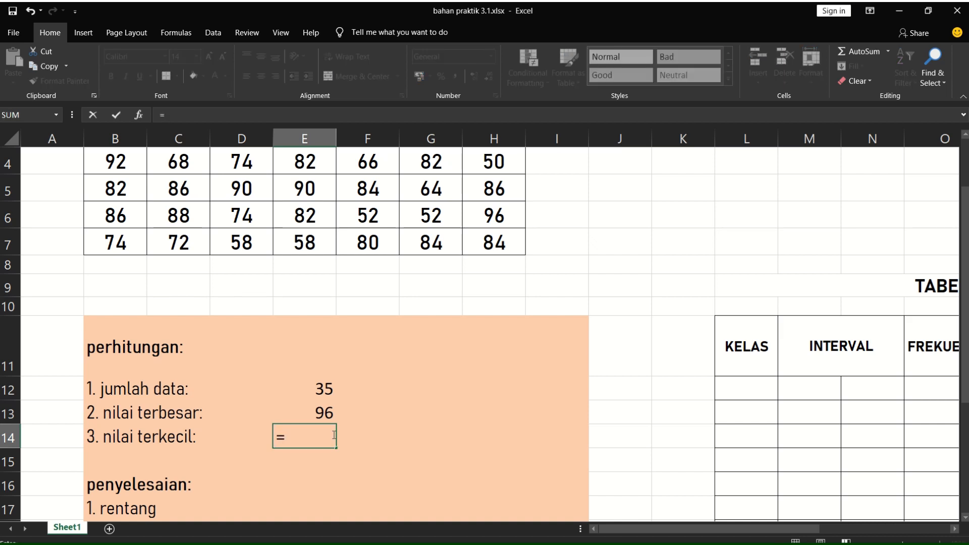
type("min")
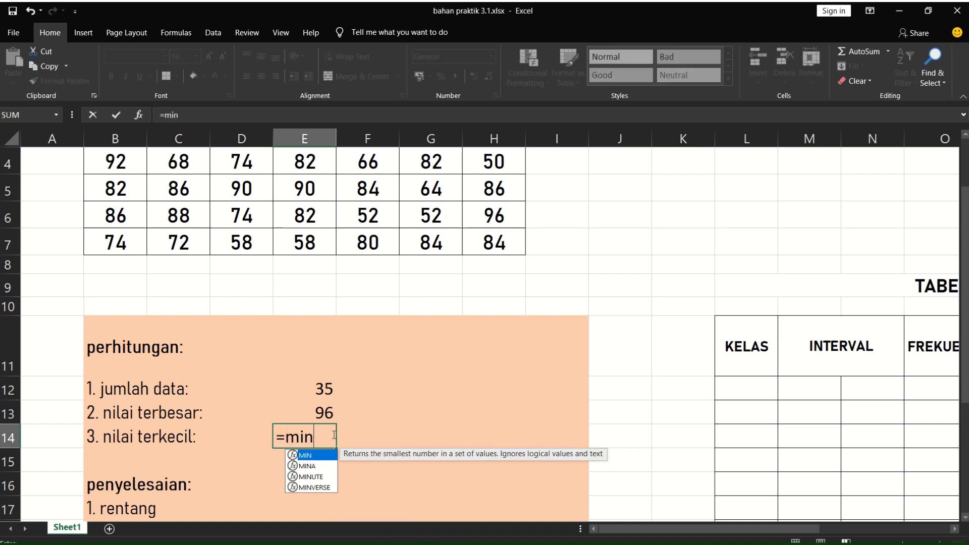
type("(data")
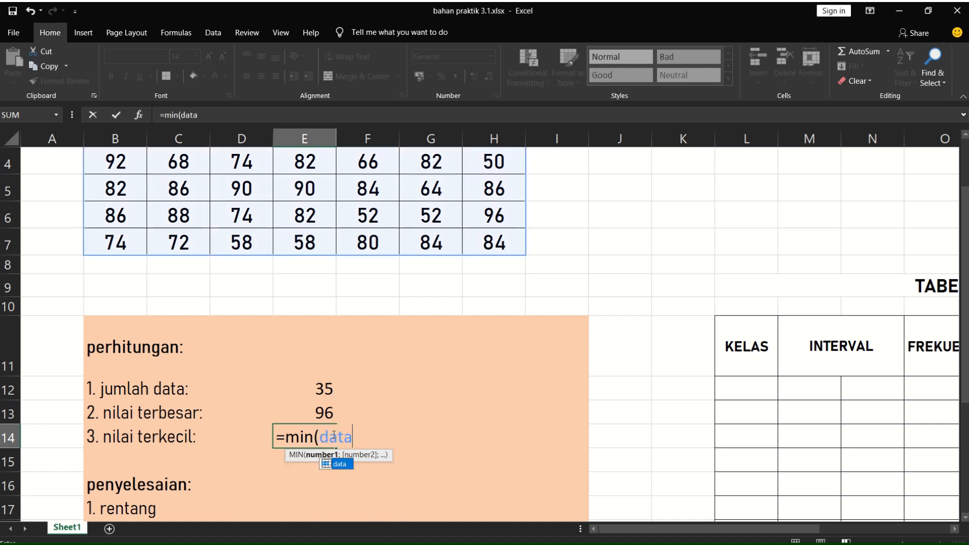
key("BackSpace")
key("BackSpace")
key("BackSpace")
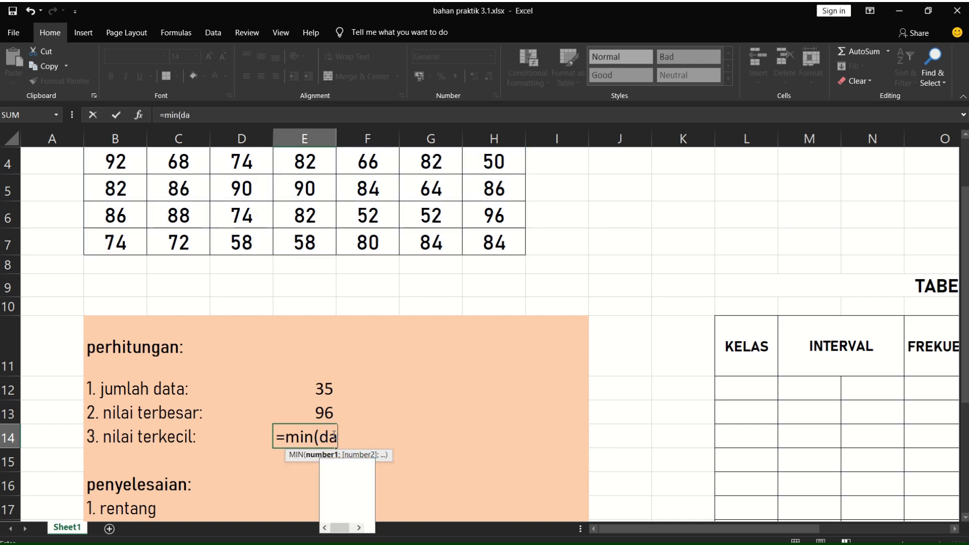
type("ian)")
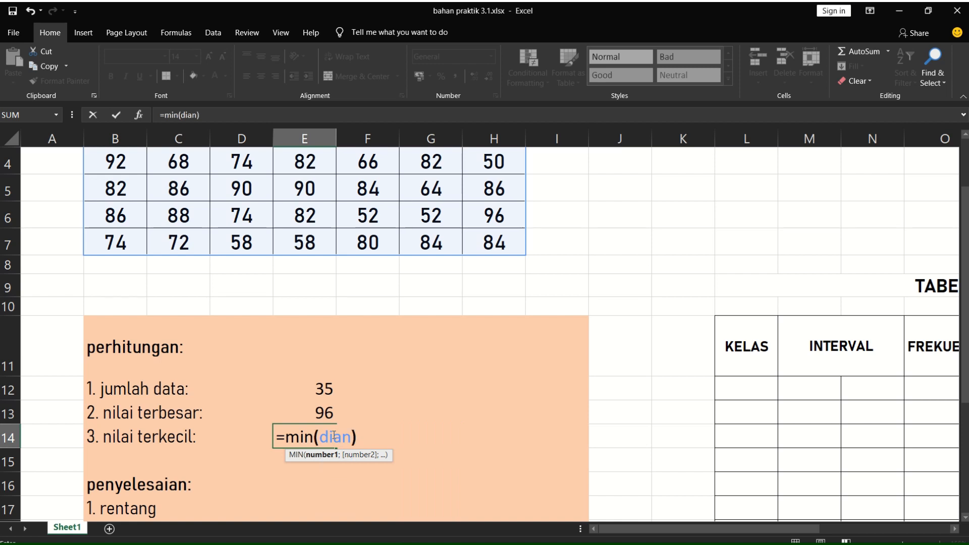
key("Return")
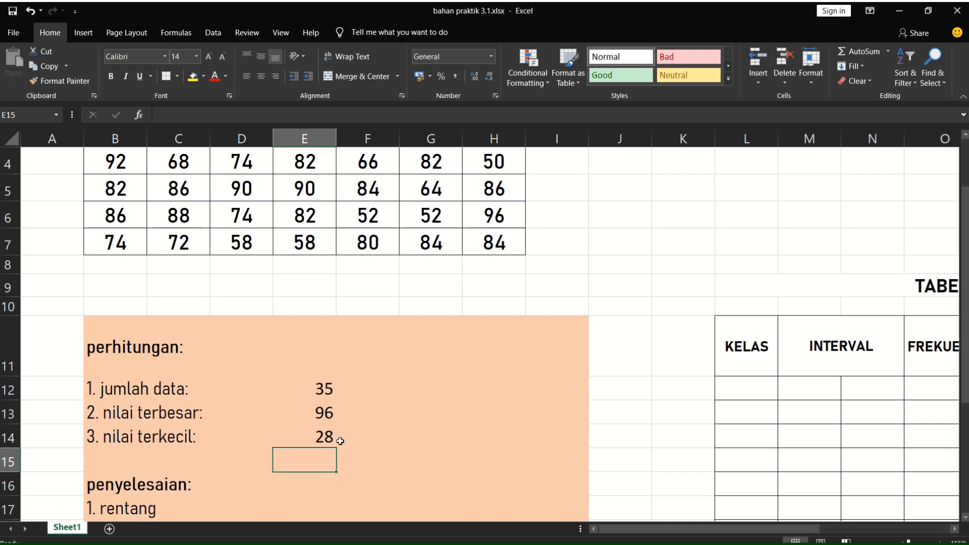
Enter the note "nilai max-nilai min" in cell G17, in the rentang row.
scroll(246, 458, "down", 3)
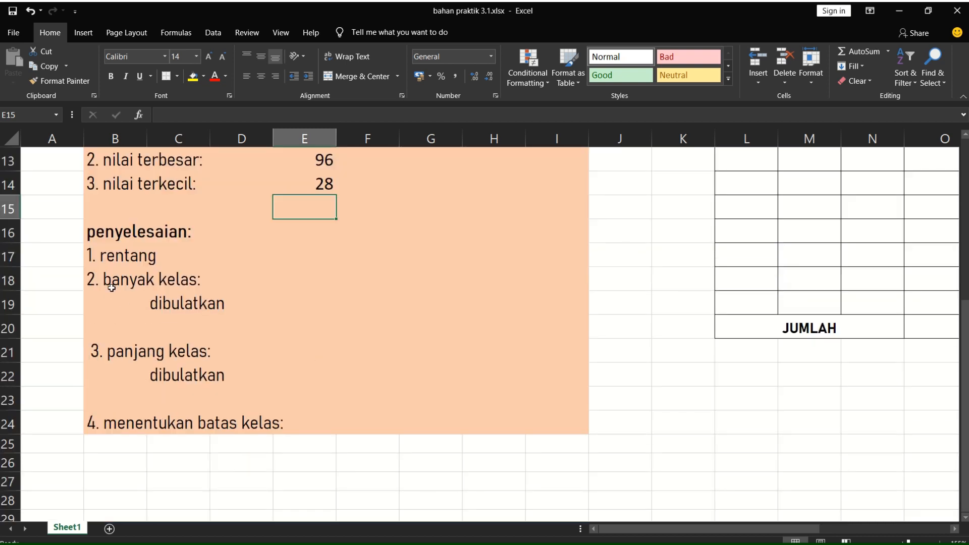
left_click(458, 250)
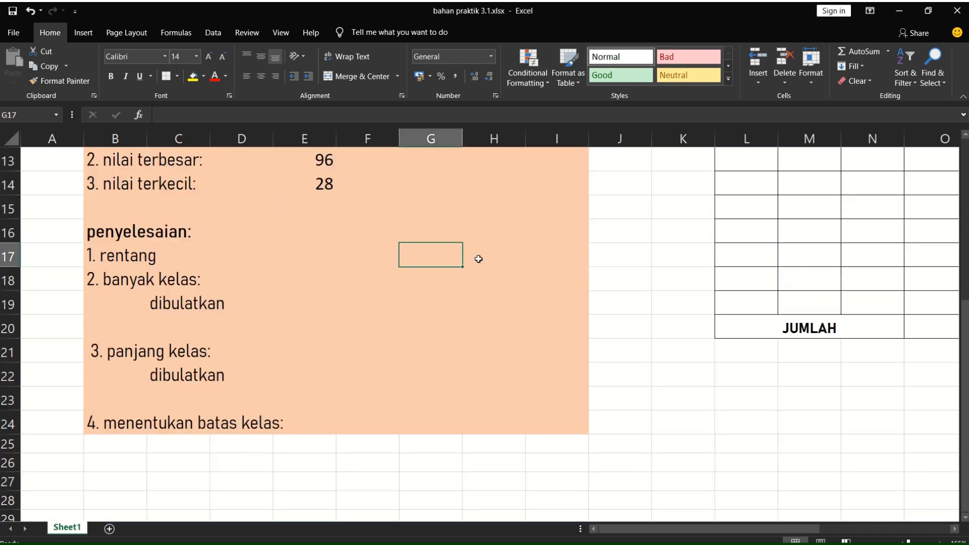
type("nilai ")
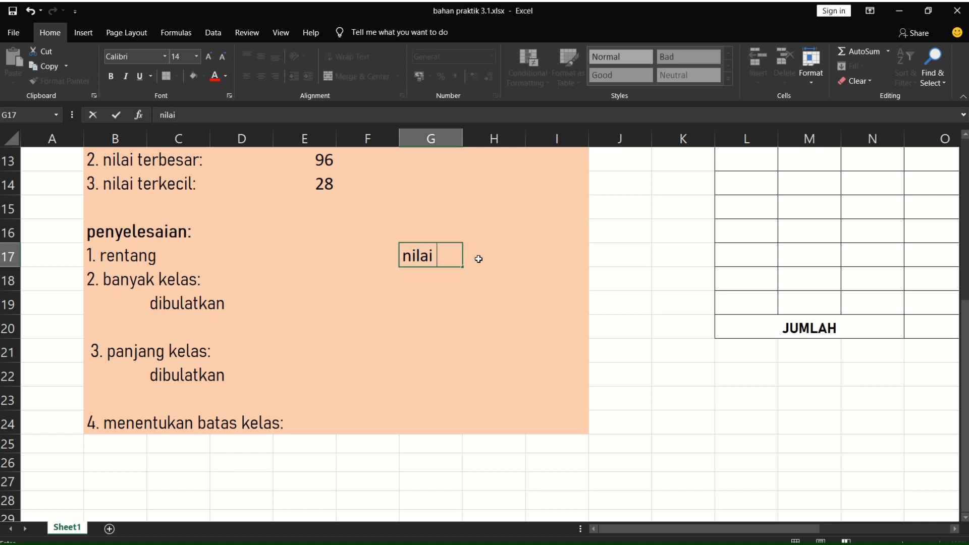
type("max-nilai min")
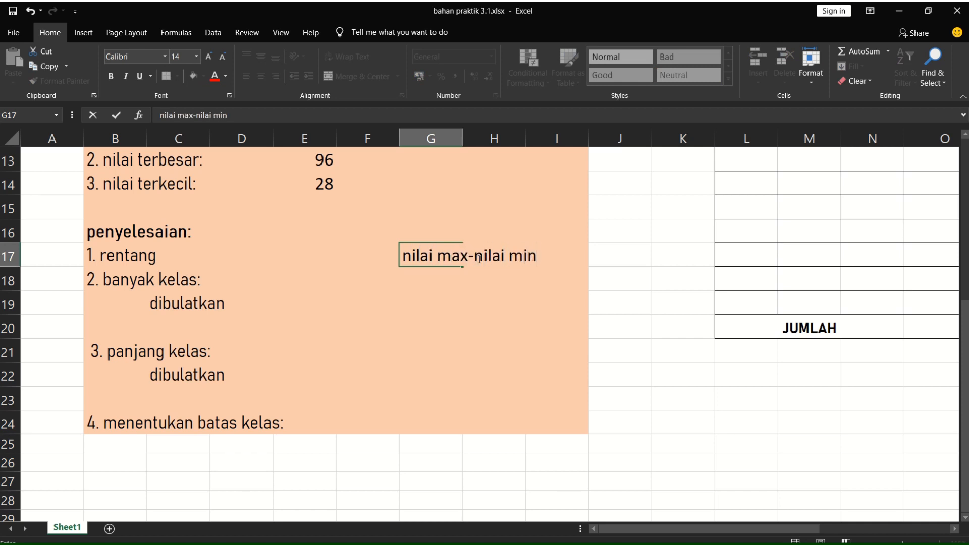
Calculate the range (rentang) in cell E17 by subtracting the smallest value from the largest with =E13-E14.
left_click(310, 251)
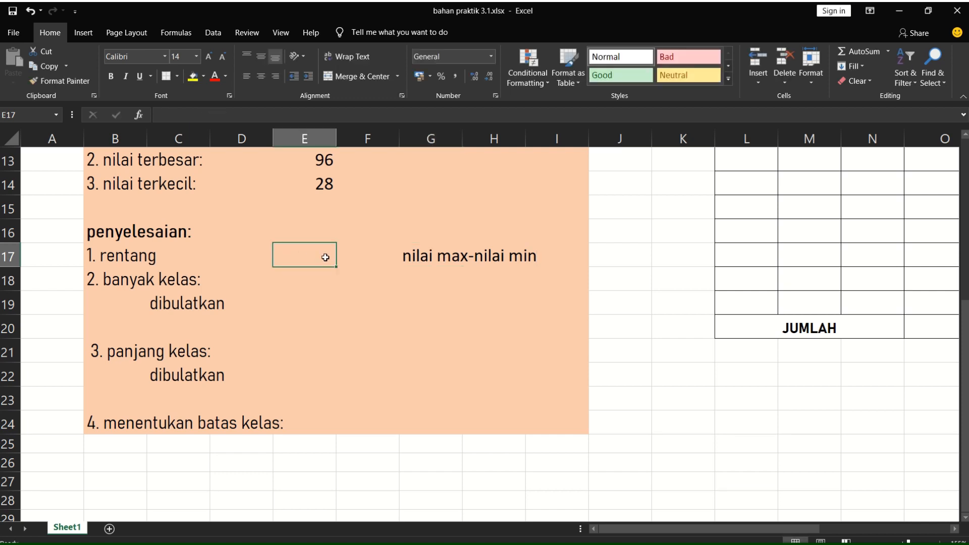
type("=")
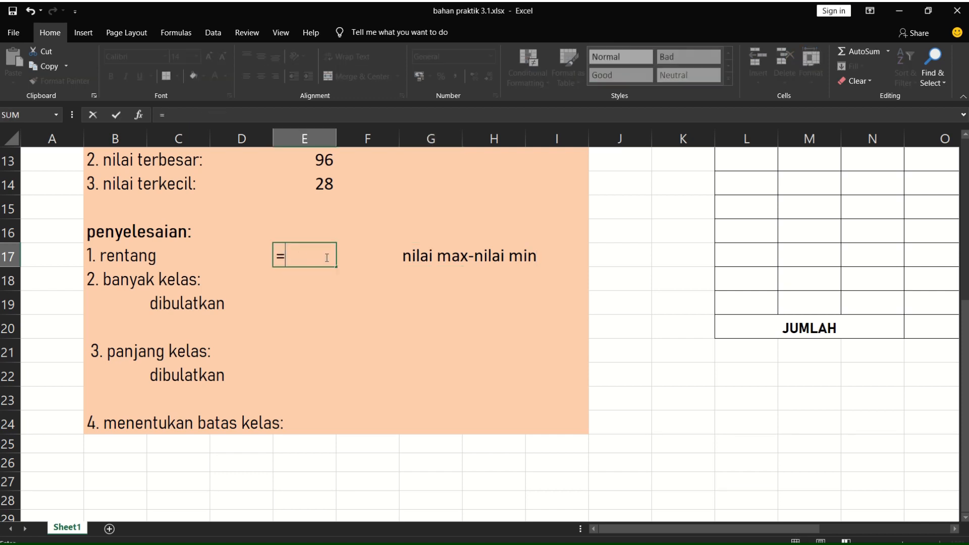
scroll(380, 343, "up", 2)
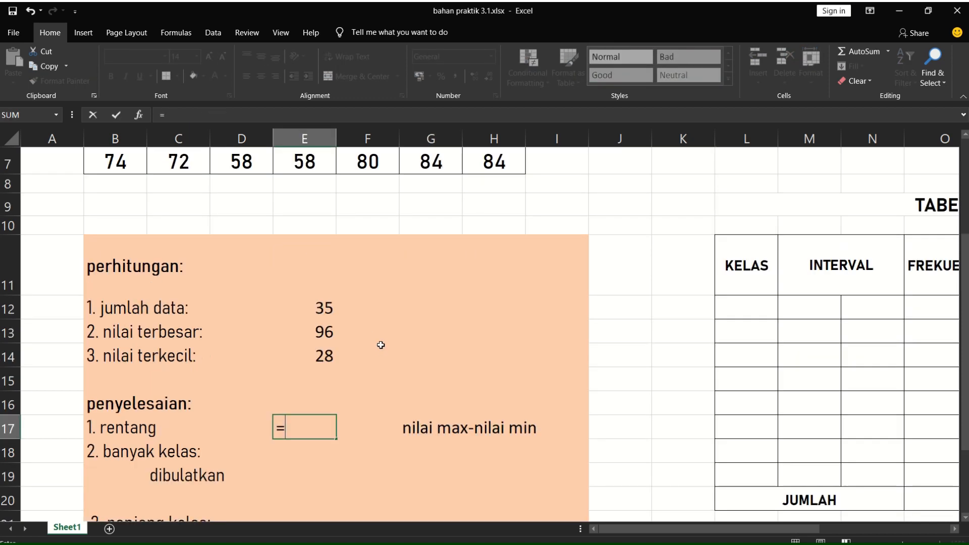
left_click(321, 330)
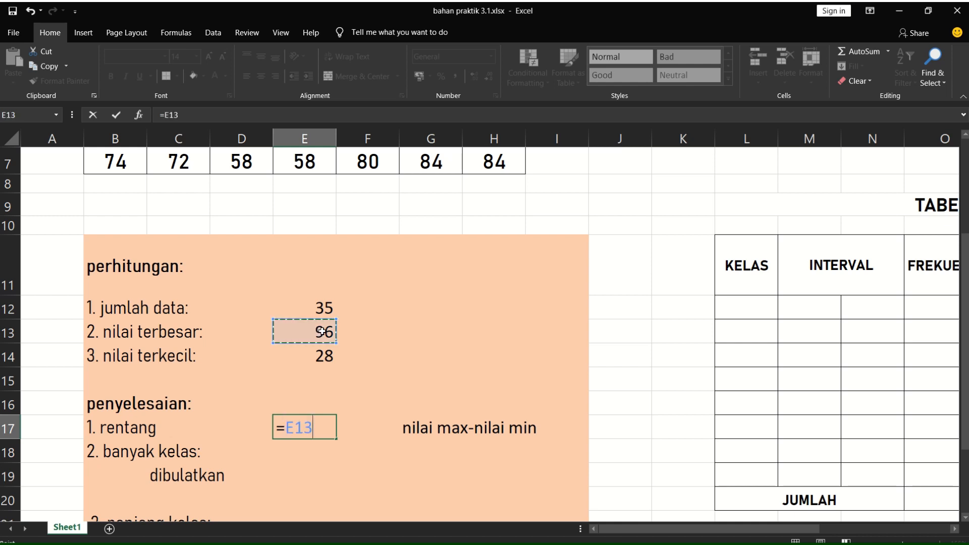
type("-")
left_click(325, 355)
key("Return")
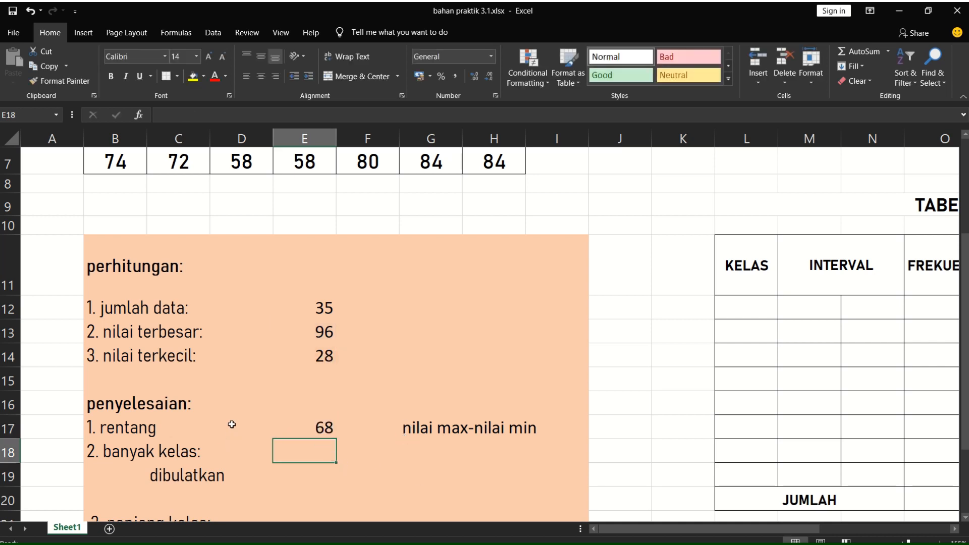
Enter the note "1+3,3 log (n)" in cell G18, in the banyak kelas row.
scroll(231, 424, "down", 2)
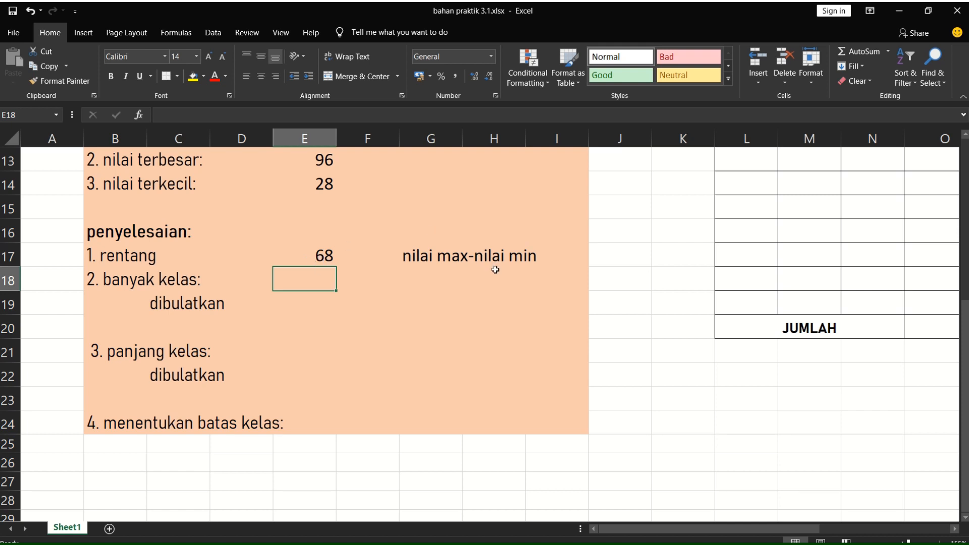
left_click(424, 281)
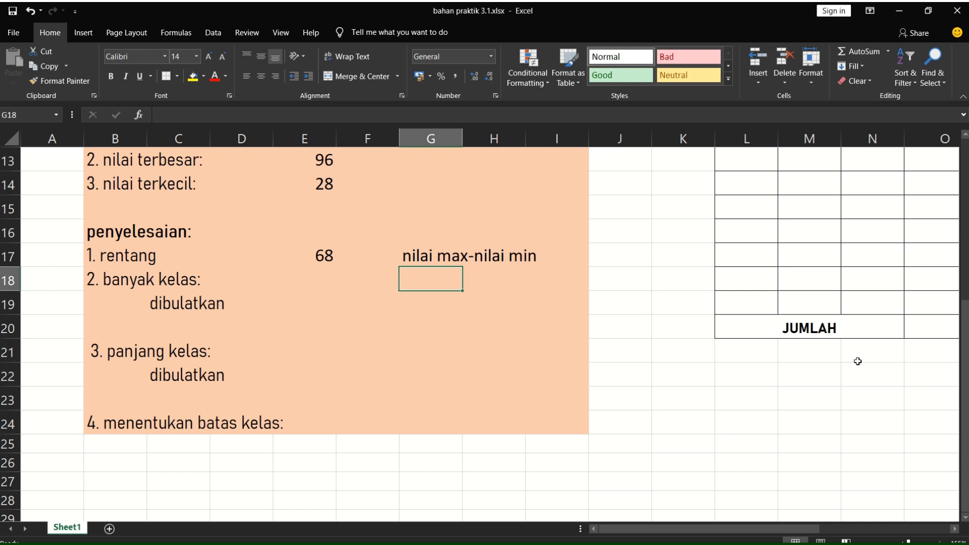
type("1_")
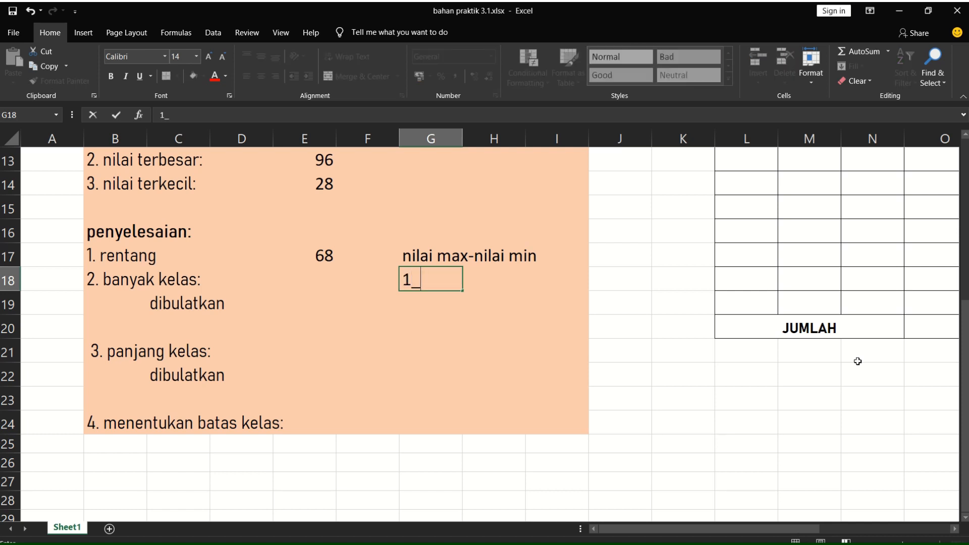
key("BackSpace")
type("+3,3 lo")
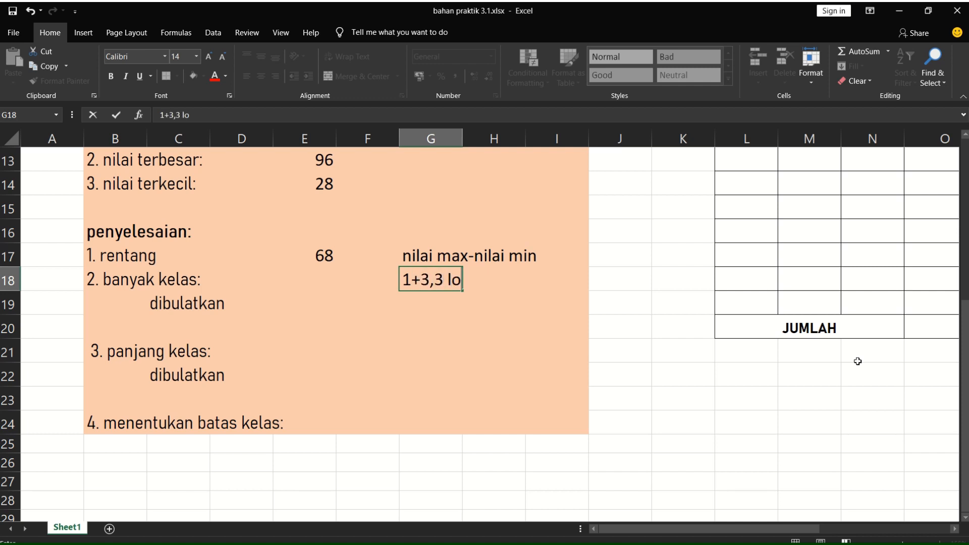
type("g (n)")
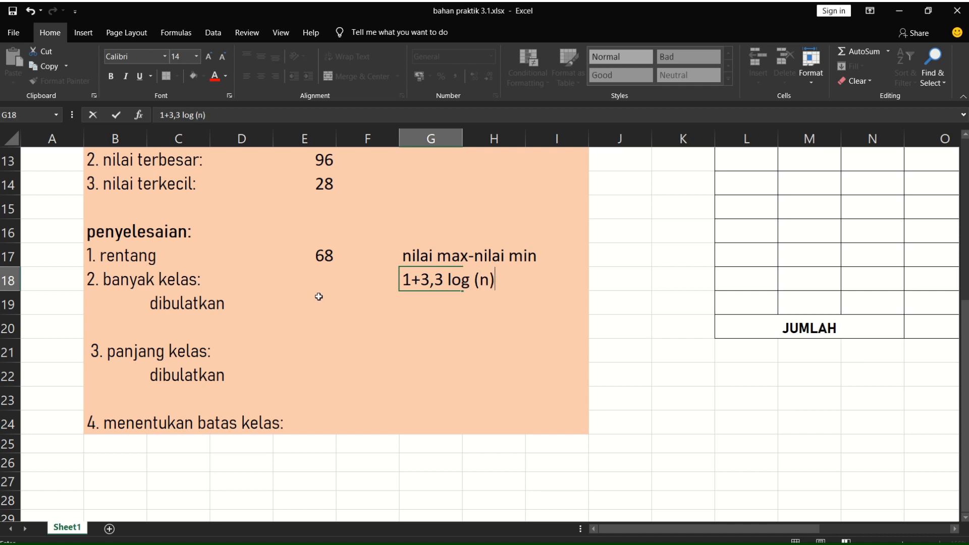
Calculate the number of classes (banyak kelas) in cell E18 with =1+3,3*log(E12).
left_click(323, 276)
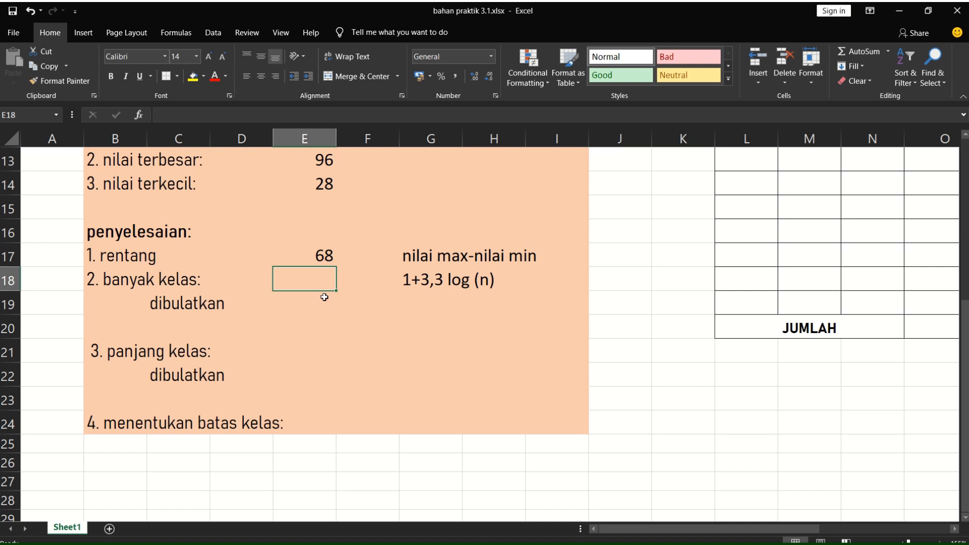
type("=1")
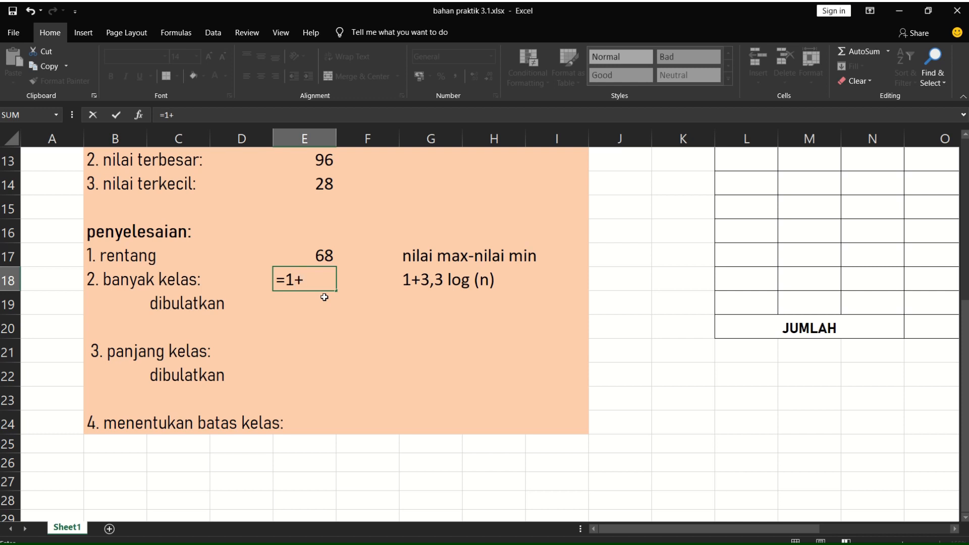
type("+3,3*log")
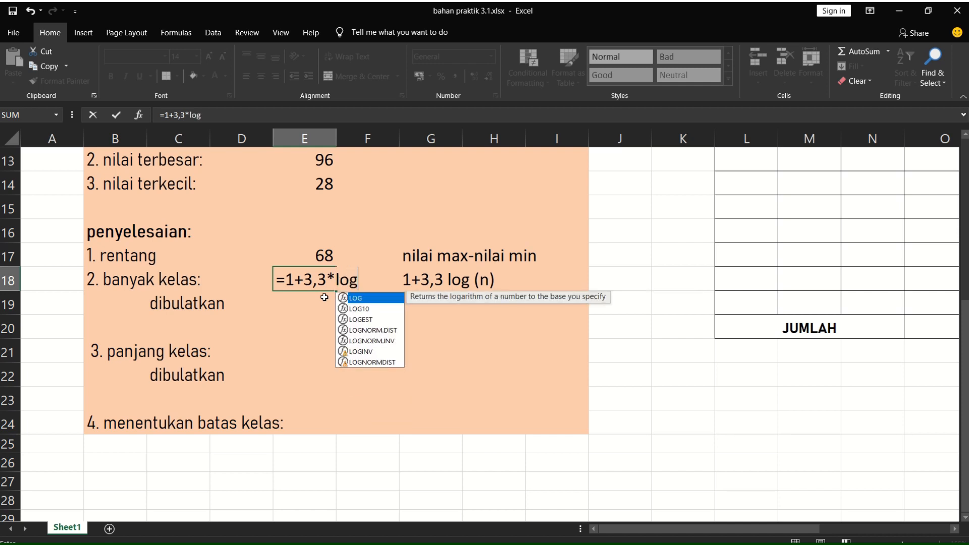
type("(")
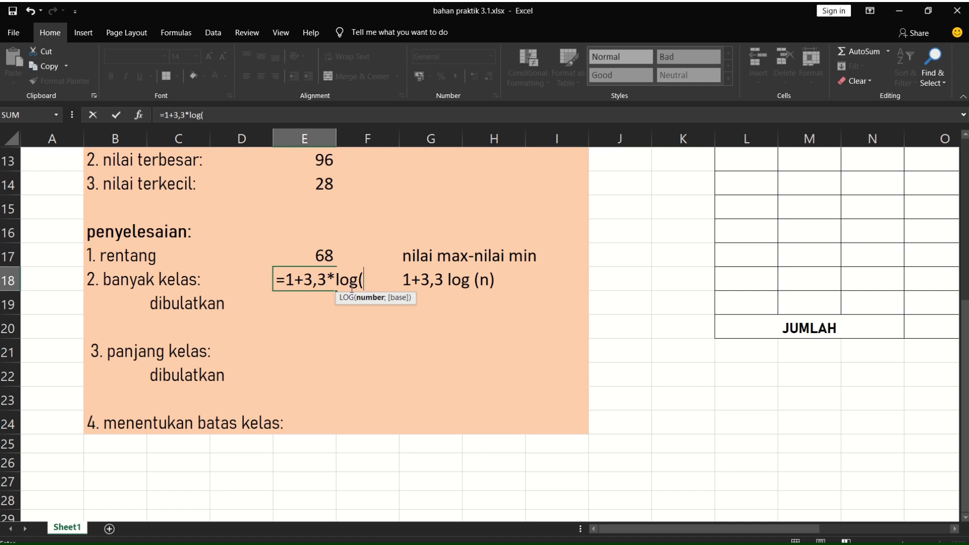
scroll(207, 293, "up", 2)
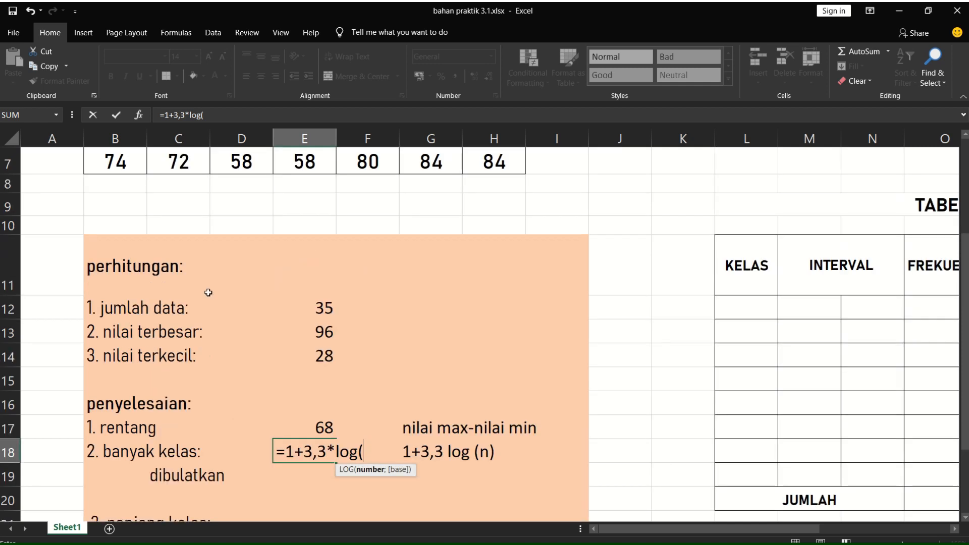
left_click(317, 308)
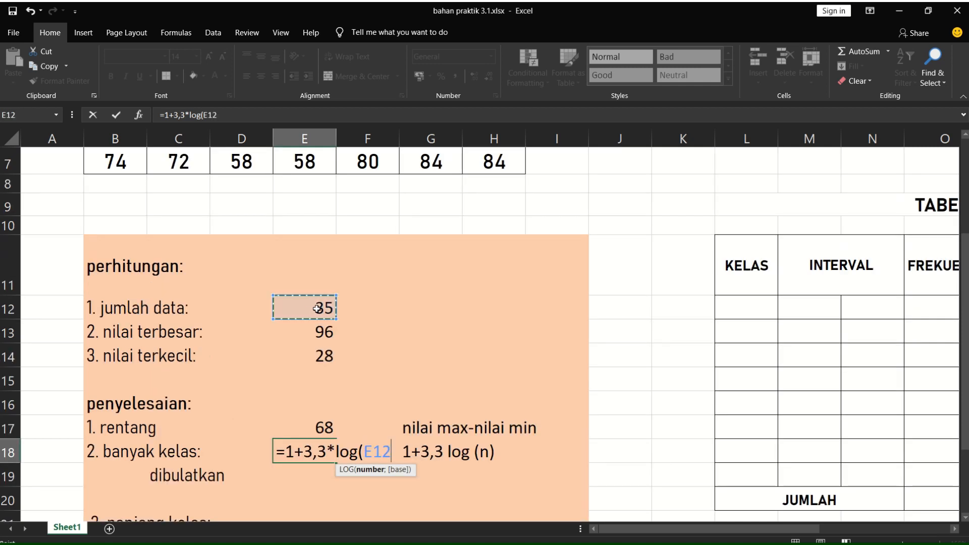
type(")")
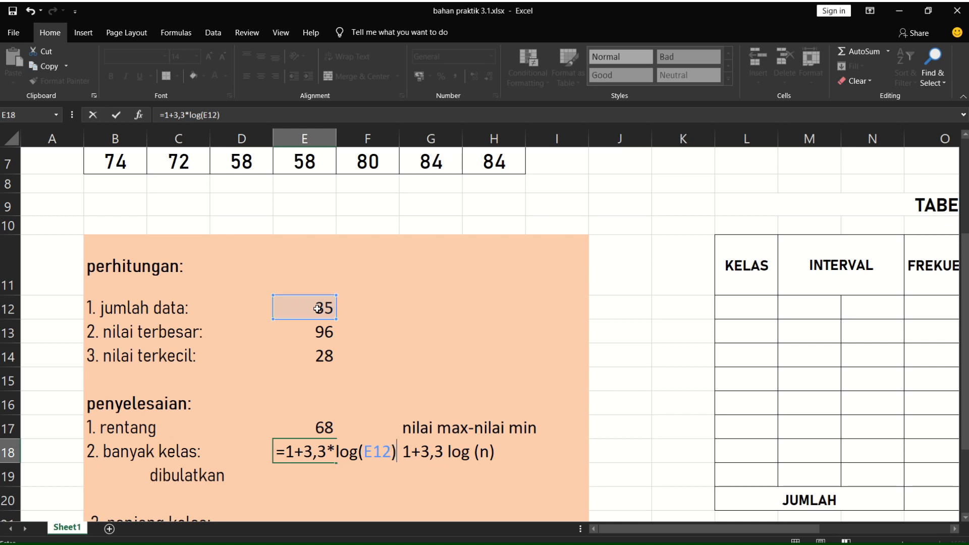
key("Return")
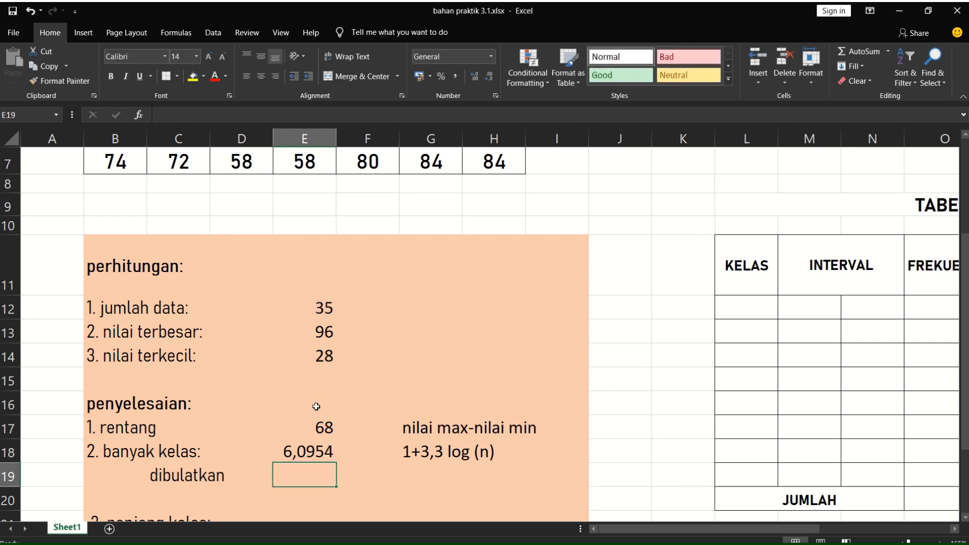
Enter 6 as the rounded number of classes (dibulatkan) in cell E19.
scroll(316, 405, "down", 2)
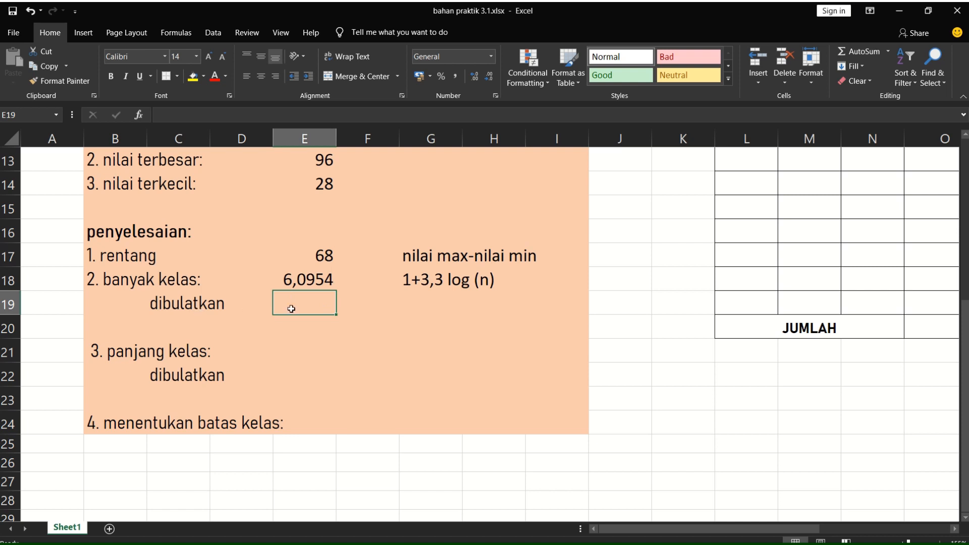
type("6")
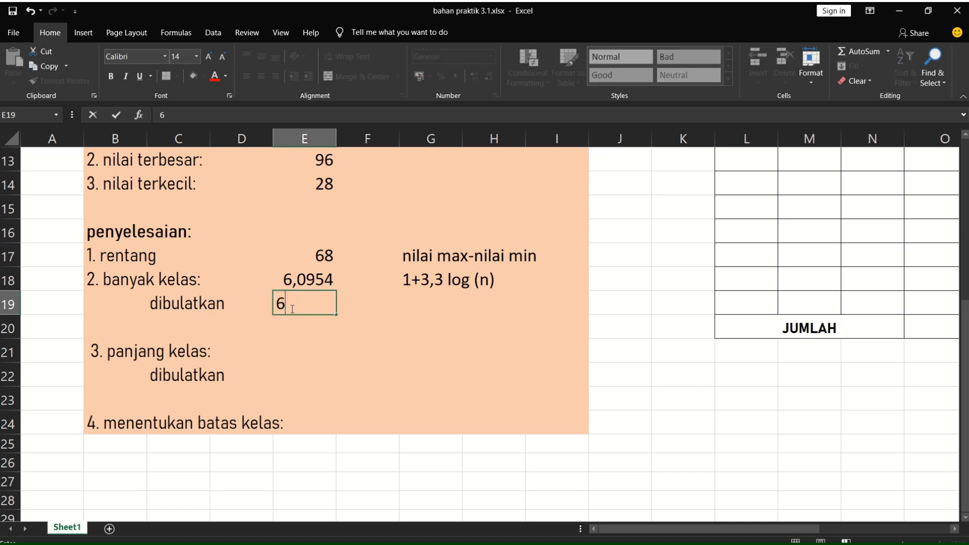
left_click(388, 376)
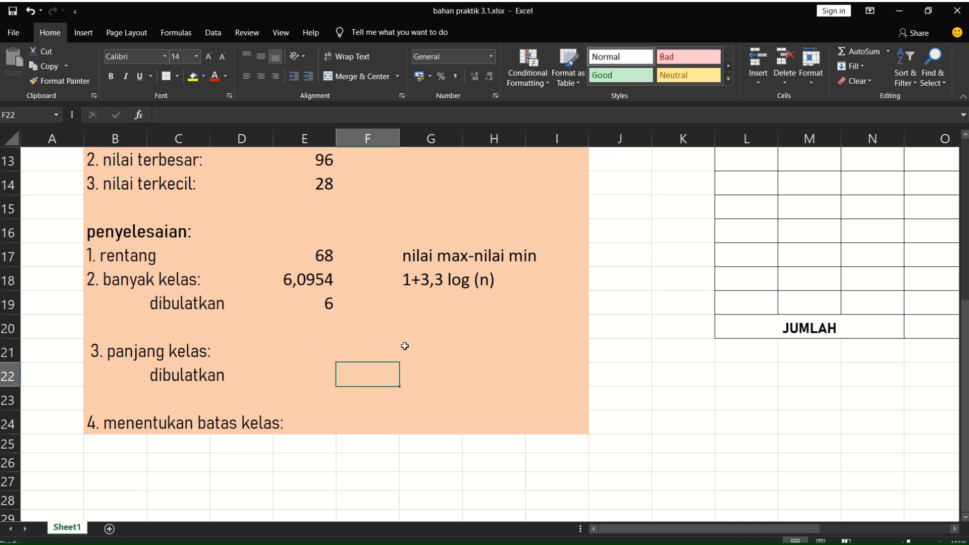
Enter the note "rentang/banyak kelas" in cell G21, in the panjang kelas row.
left_click(426, 346)
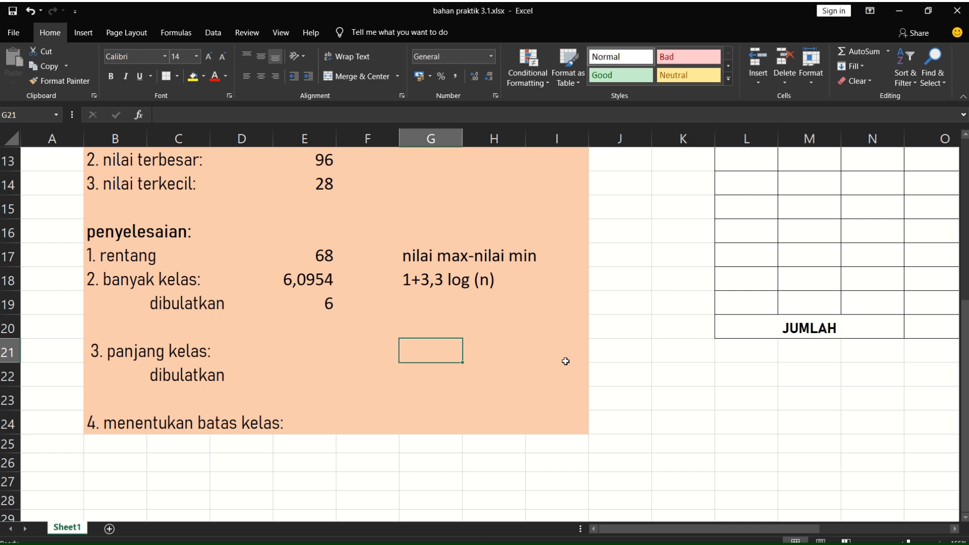
type("ren")
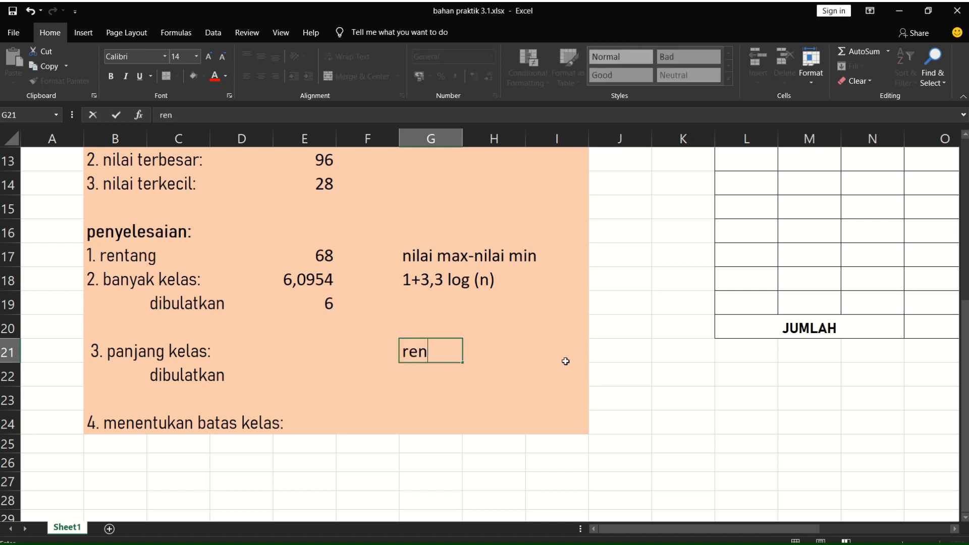
type("tang/ban")
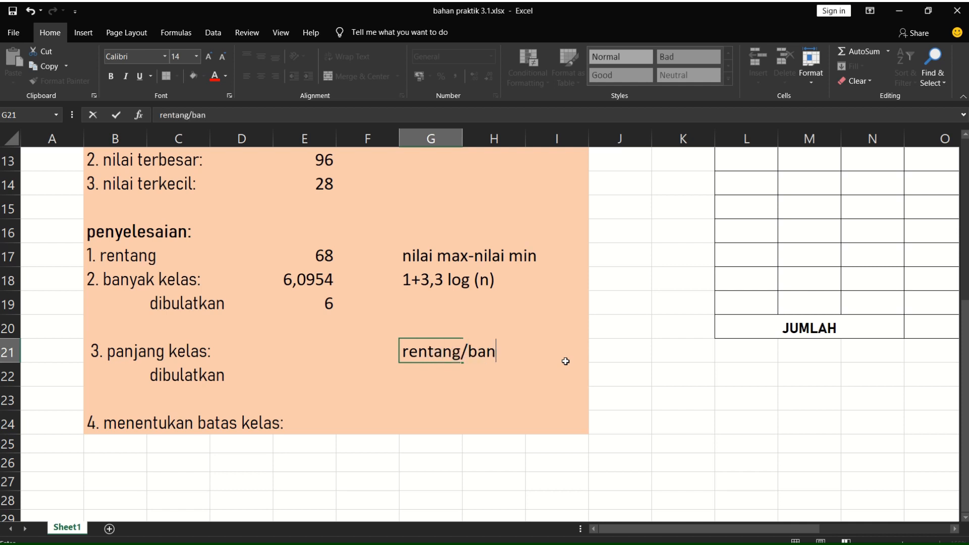
type("yak kelas")
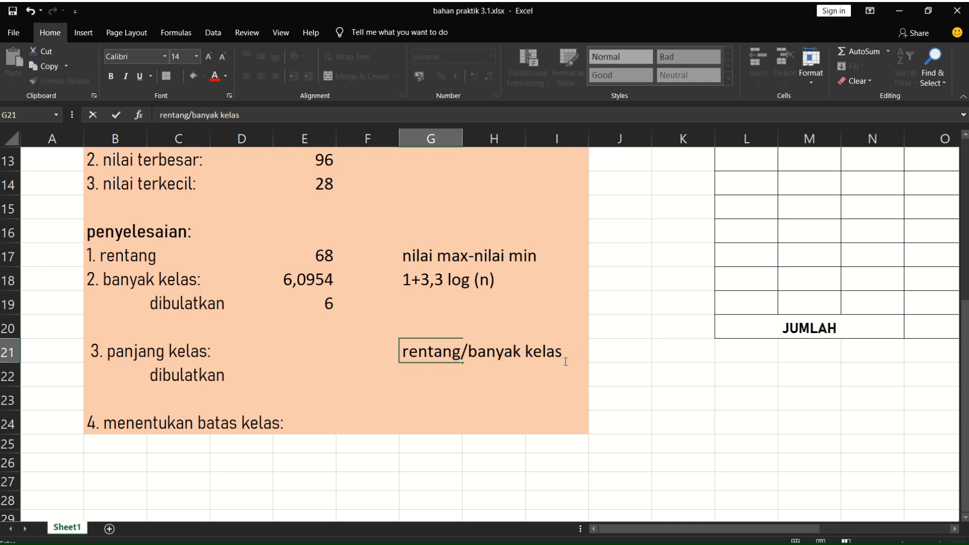
Calculate the class length (panjang kelas) in cell E21 with =E17/E19 and enter 12 as its rounded value in E22.
left_click(320, 348)
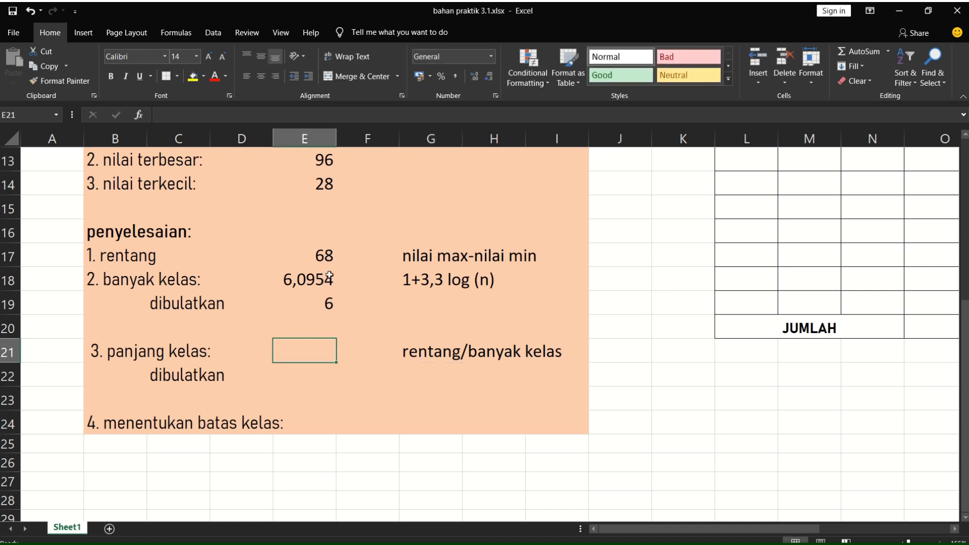
type("=")
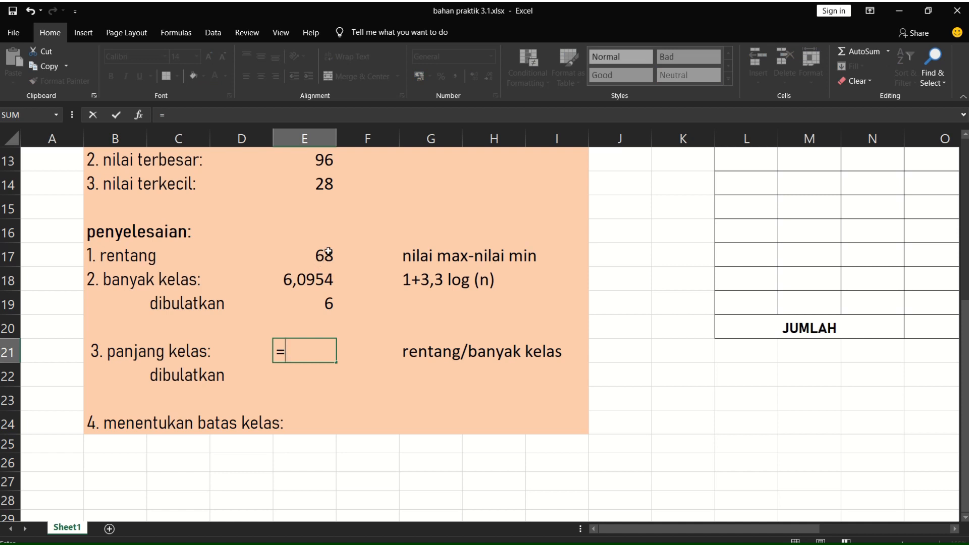
left_click(328, 253)
type("/")
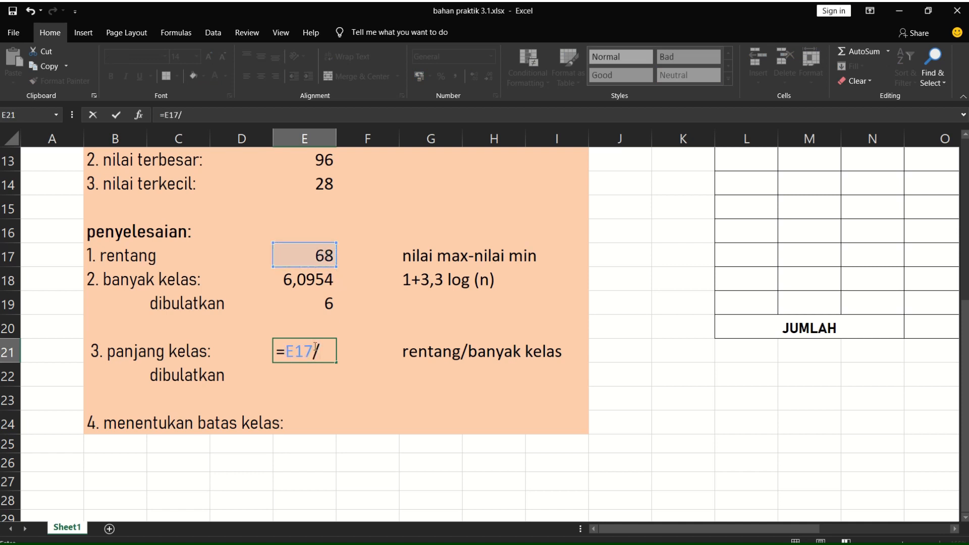
left_click(328, 304)
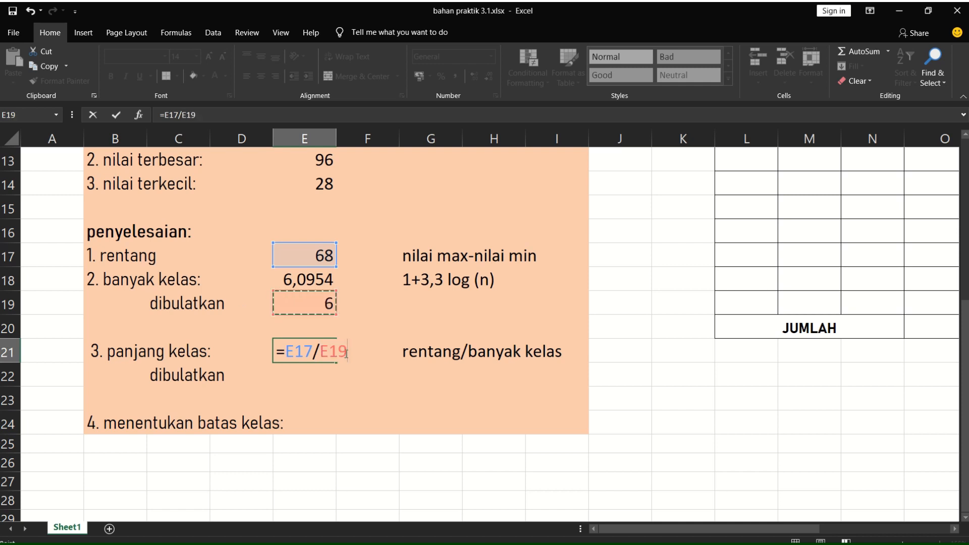
key("Return")
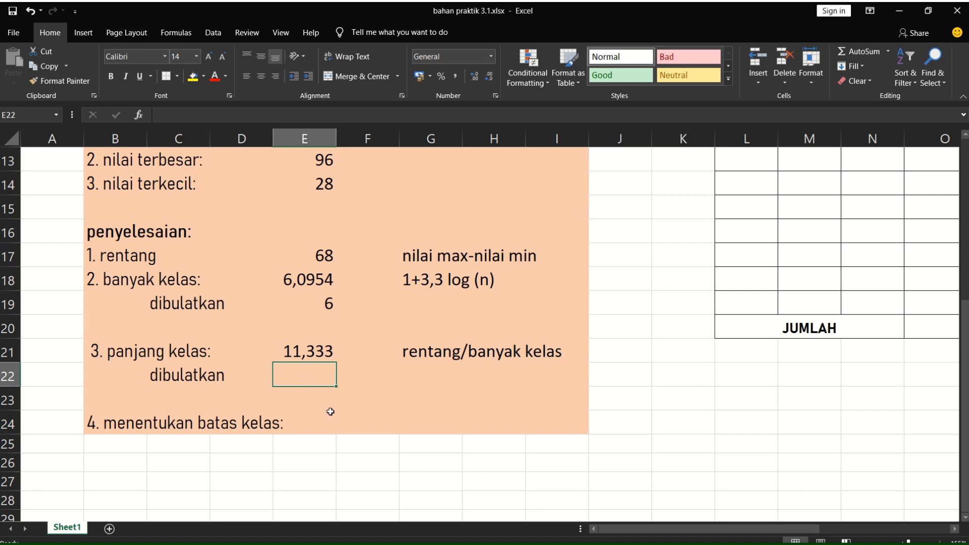
type("12")
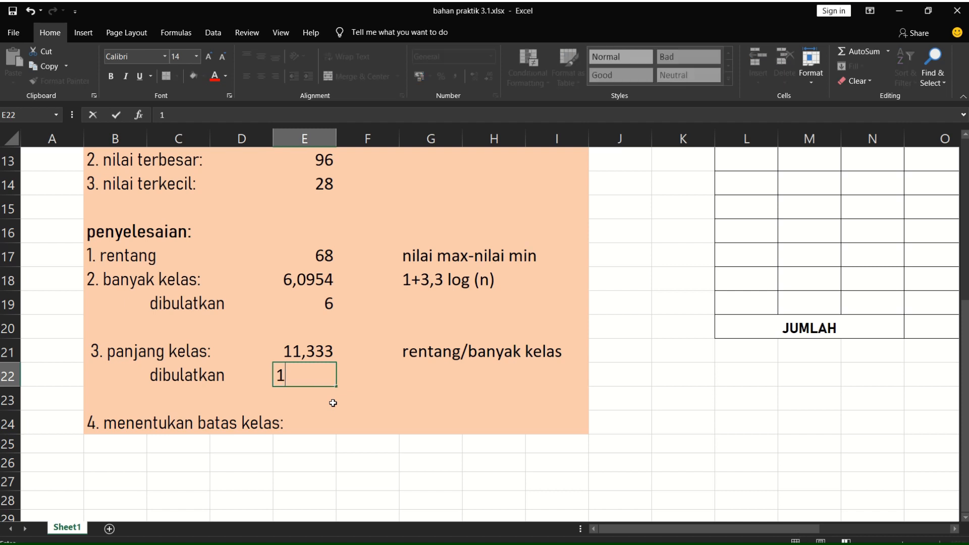
left_click(439, 384)
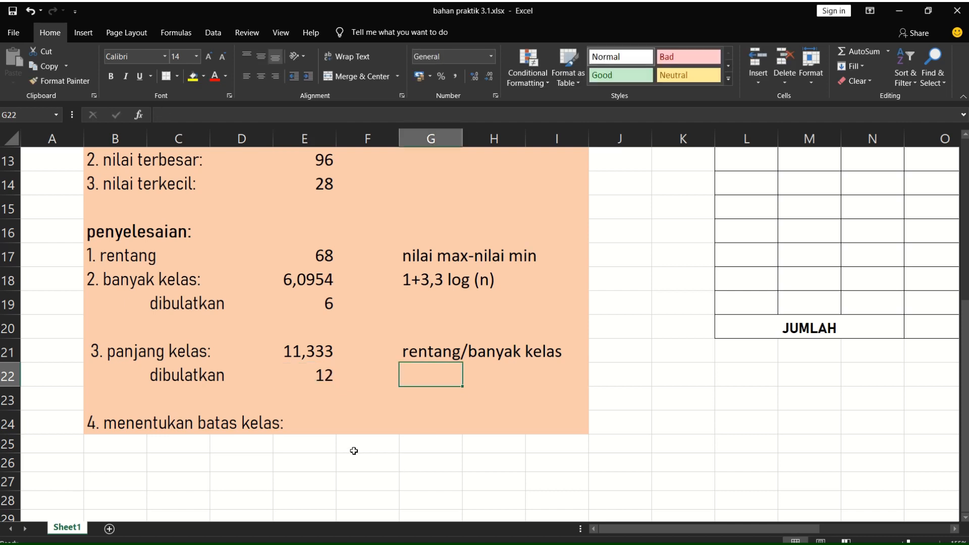
Enter the note "(nilai terkecil+panjang kelas)-1" in cell G24, in the batas kelas row.
scroll(384, 447, "down", 3)
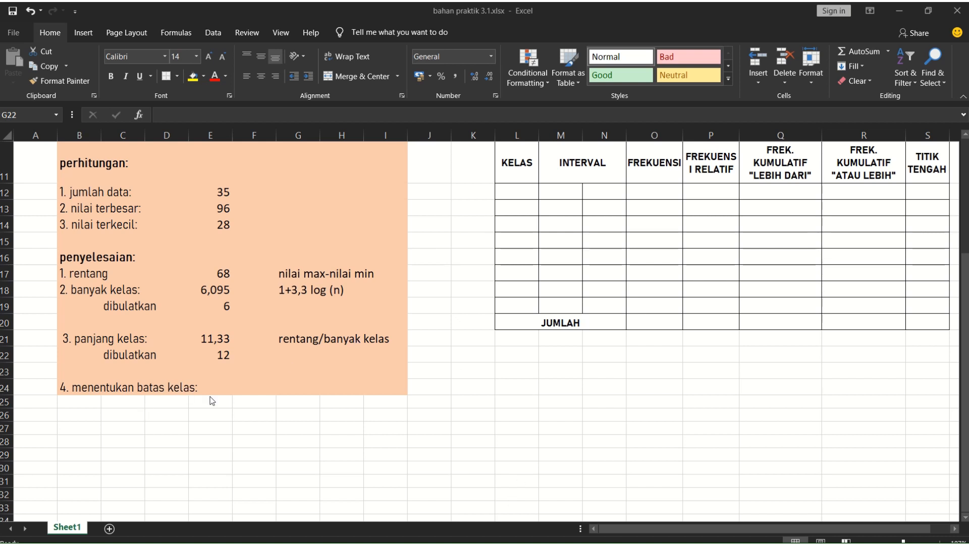
left_click(290, 385)
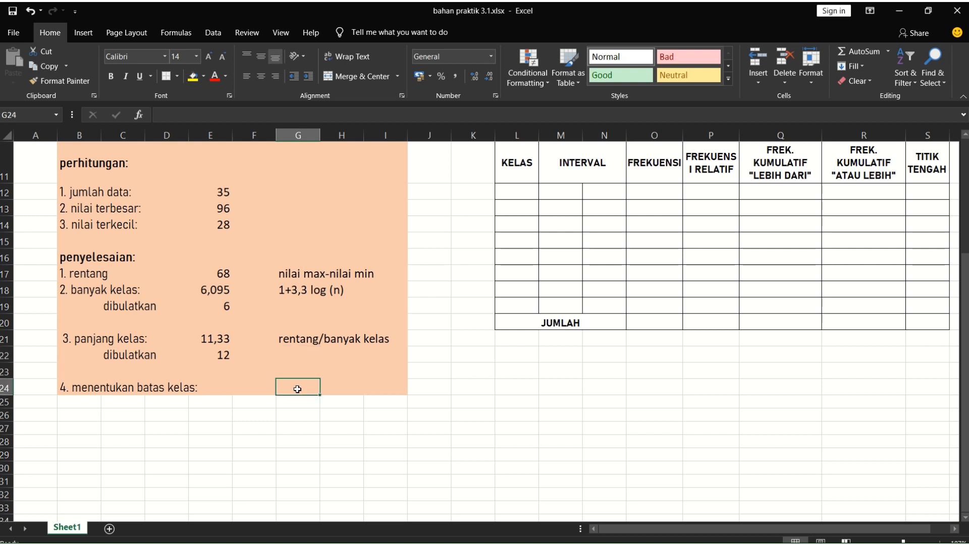
left_click(297, 388)
type("(ni")
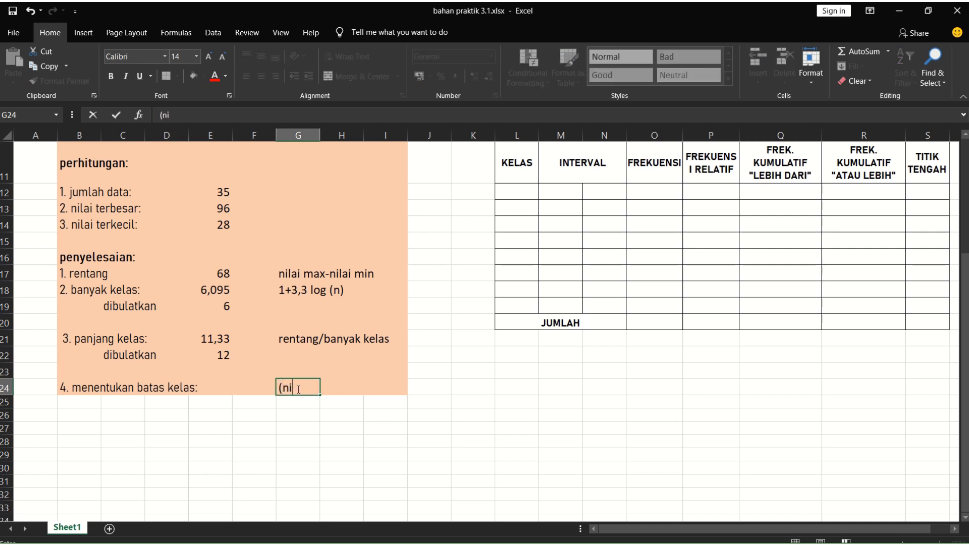
type("lai terkecil+")
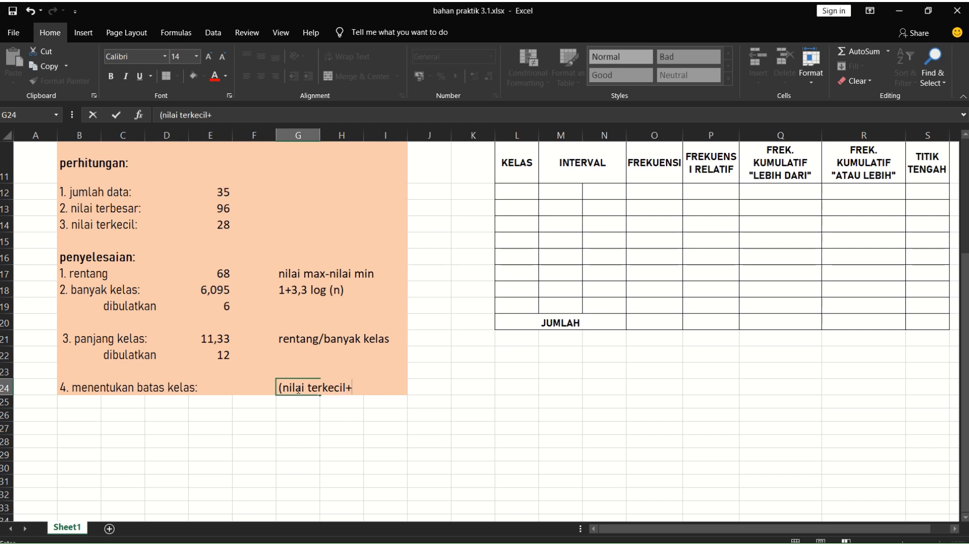
type("panjang k")
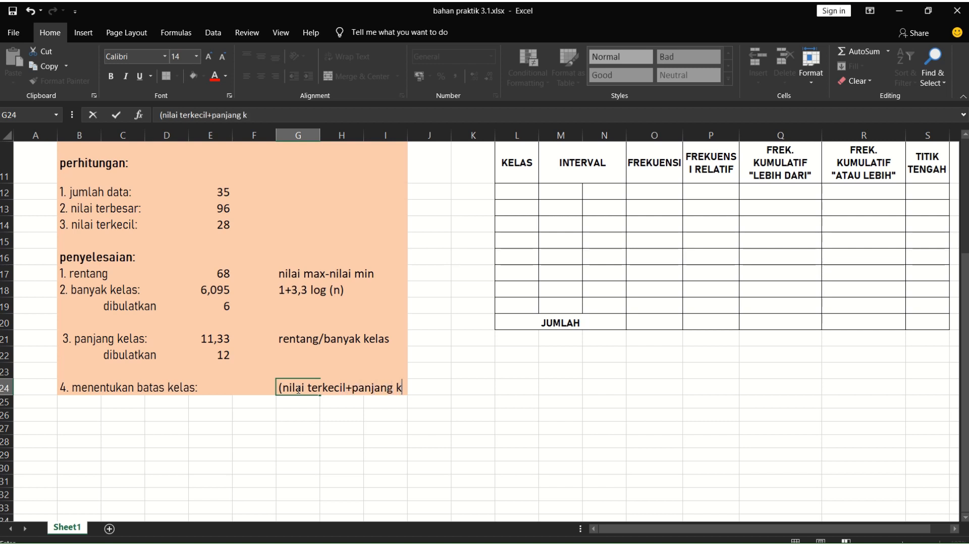
type("elas)-1")
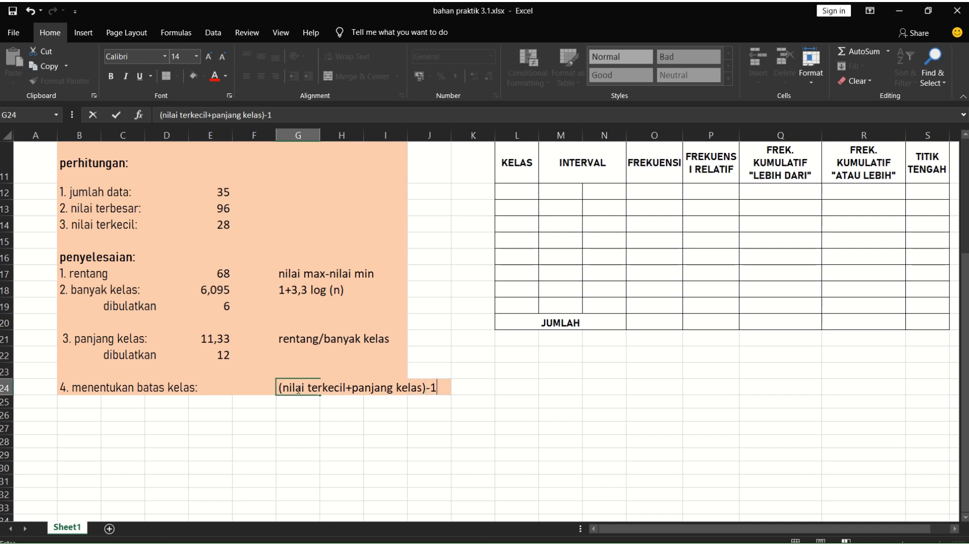
left_click(291, 445)
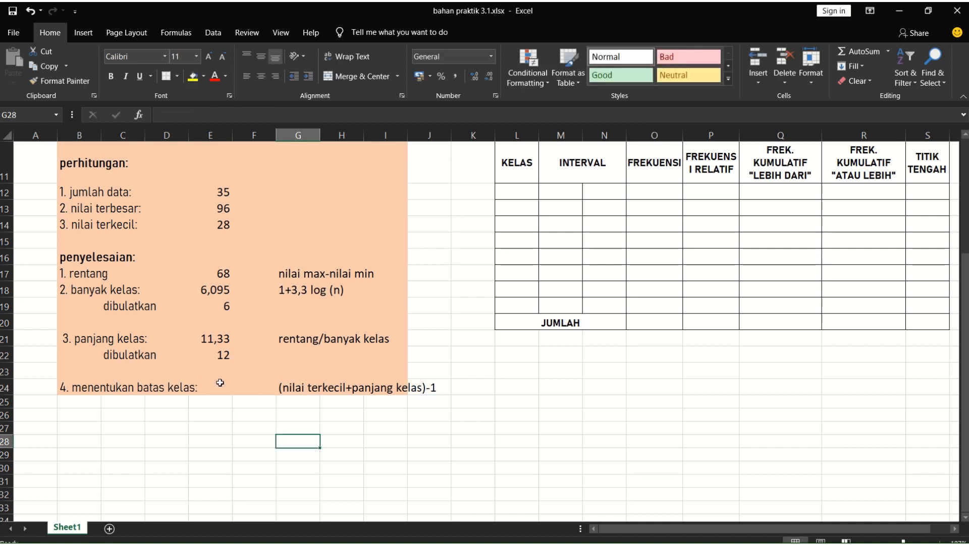
Calculate the class limit (batas kelas) in cell E24 with =(E14+E22)-1.
left_click(220, 382)
type("=")
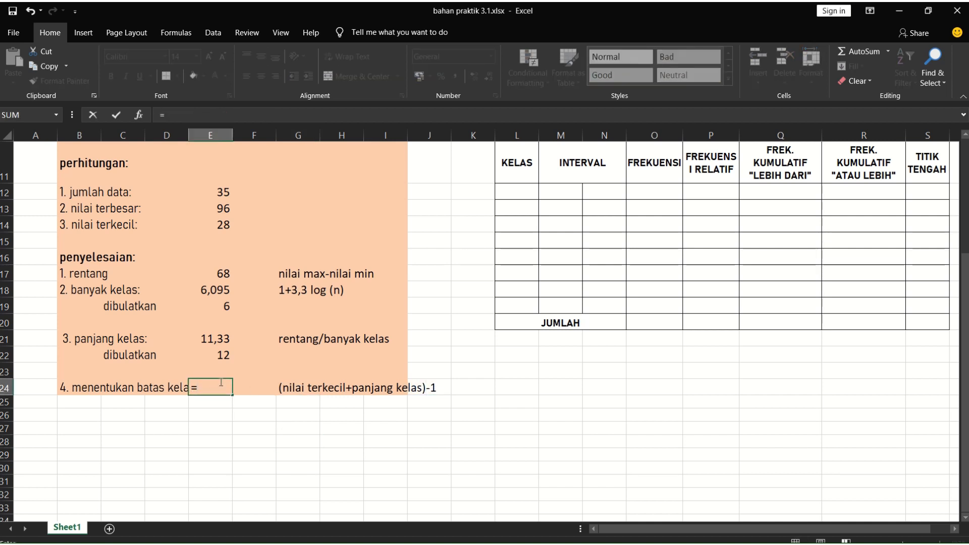
left_click(211, 225)
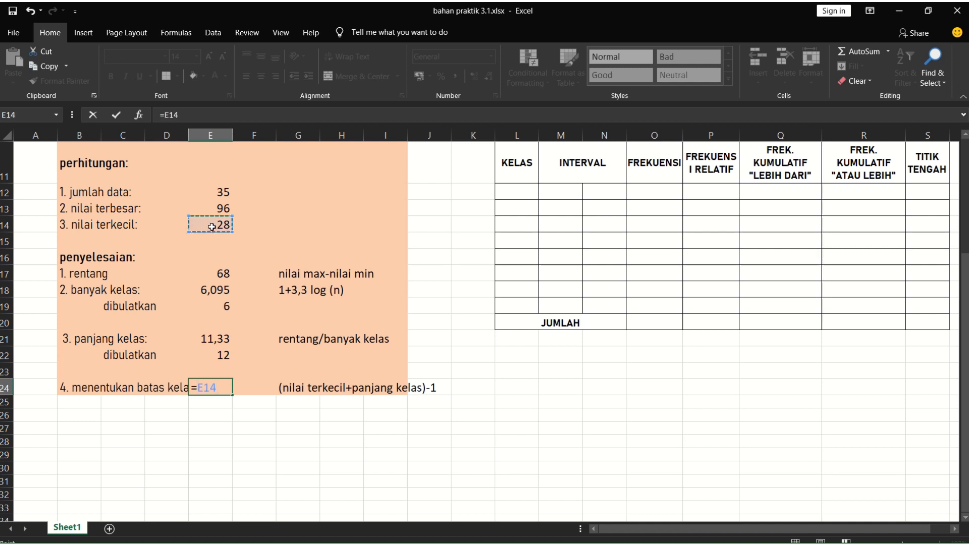
key("BackSpace")
key("BackSpace")
key("BackSpace")
type("(")
left_click(226, 224)
type("+")
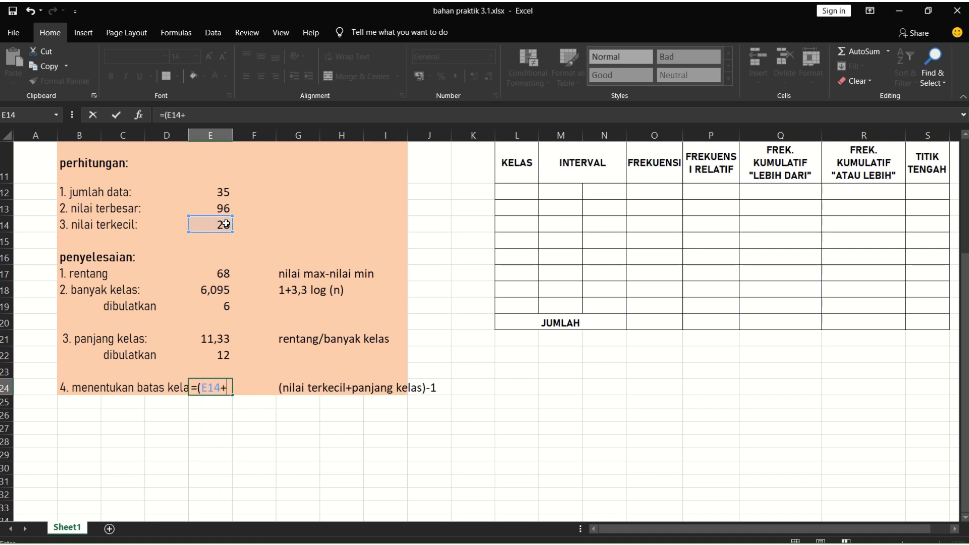
left_click(210, 357)
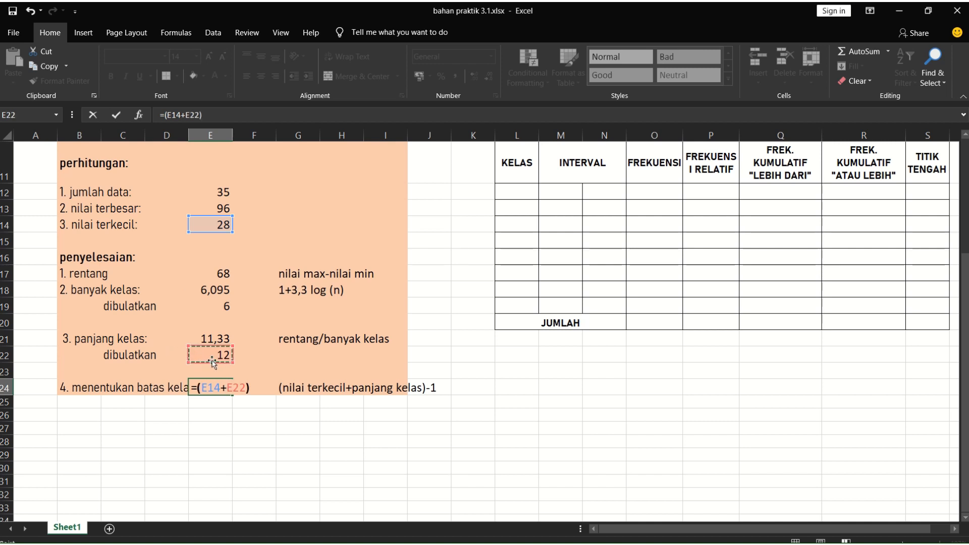
type(")-1")
key("Return")
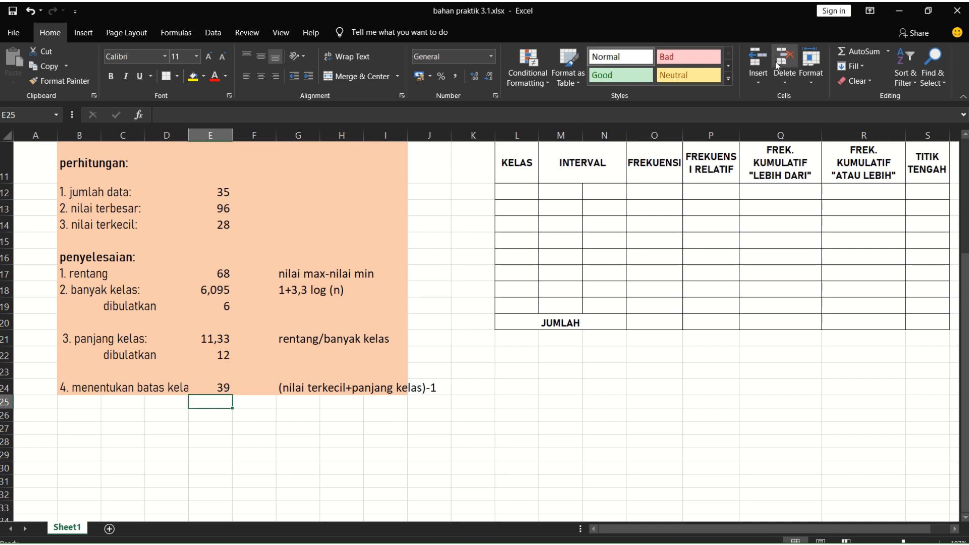
Number the classes 1 to 6 in the KELAS column of the frequency table, cells L12 to L17.
scroll(627, 392, "up", 1)
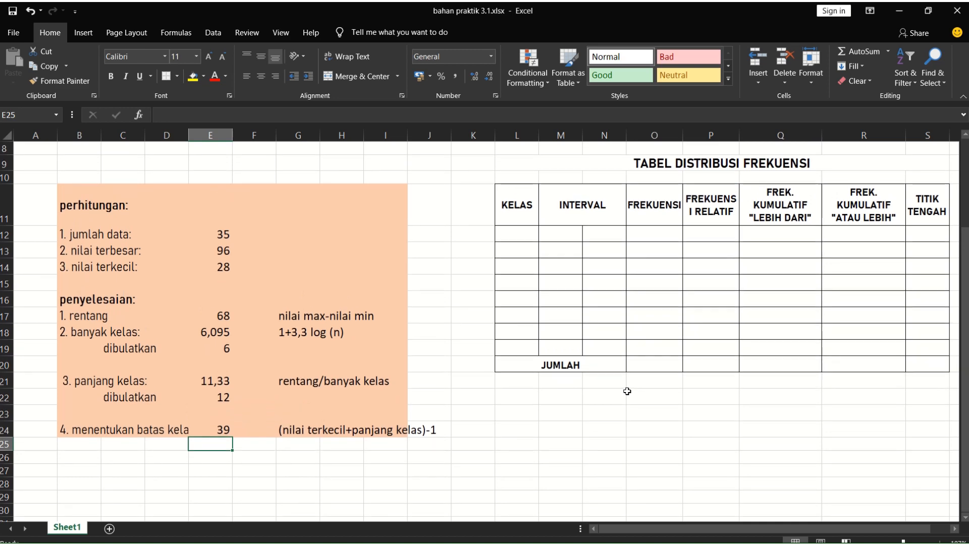
scroll(627, 391, "up", 1)
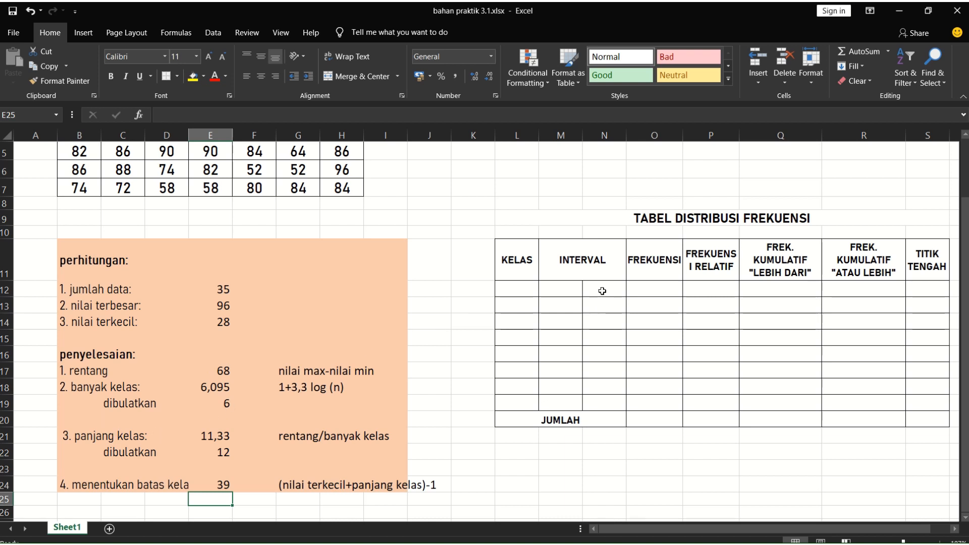
left_click(518, 289)
type("1")
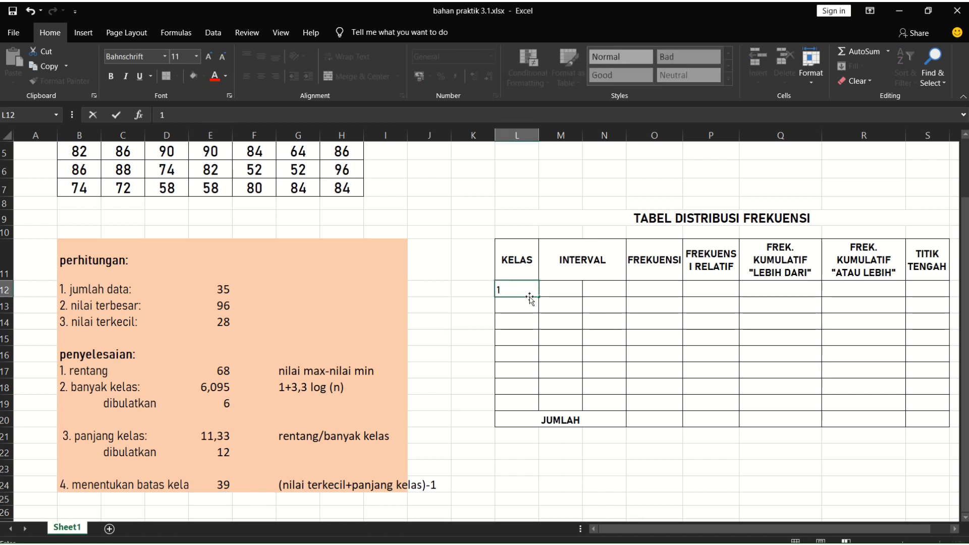
key("Return")
type("2")
key("Return")
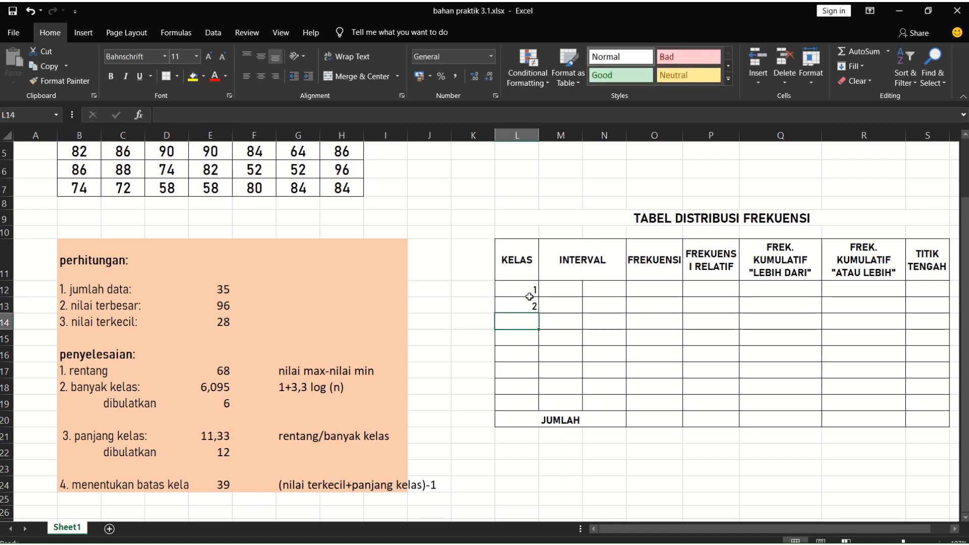
type("3")
key("Return")
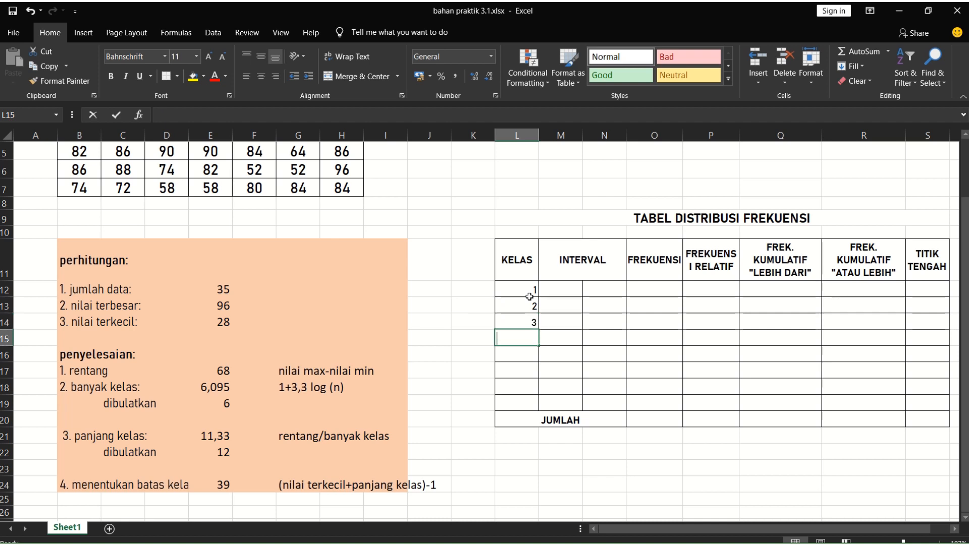
type("4")
key("Return")
type("5")
key("Return")
type("6")
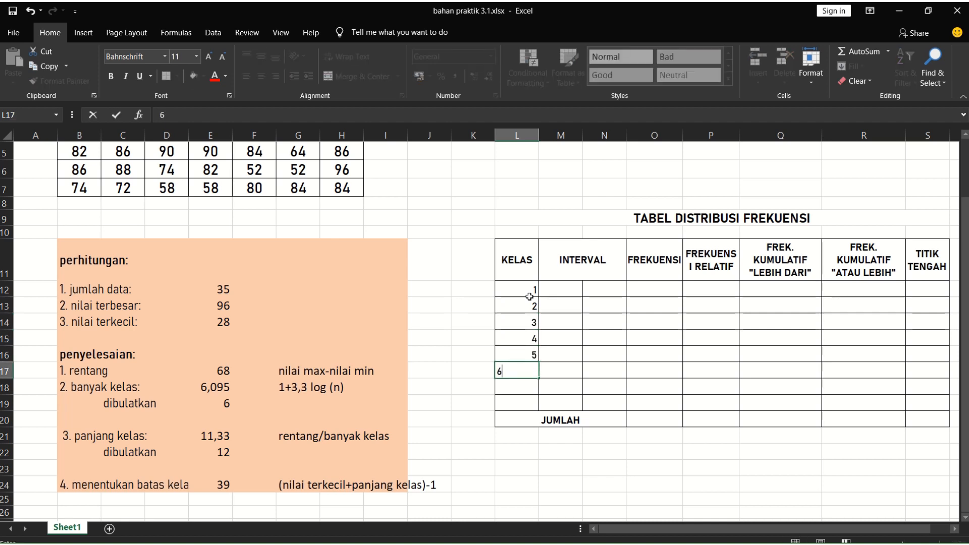
left_click(616, 291)
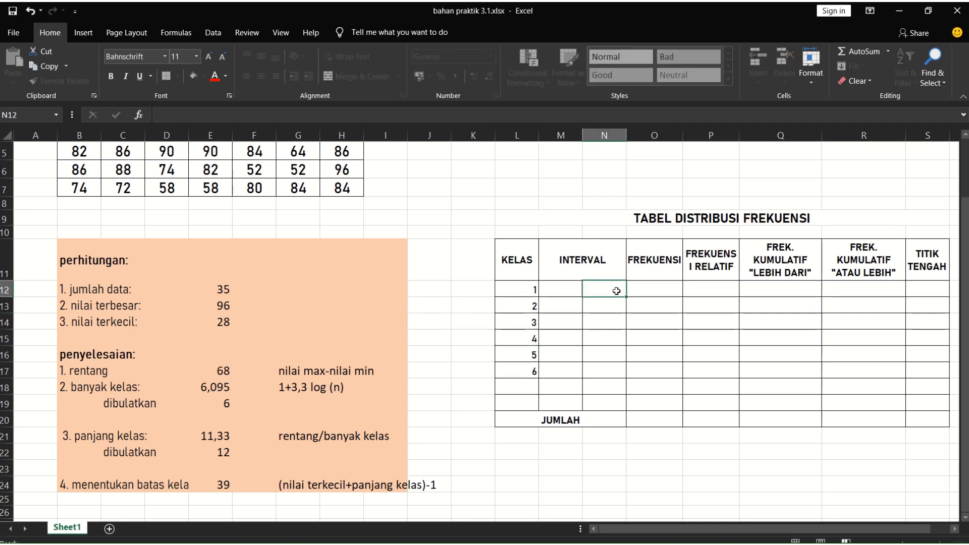
Set the first class's lower interval limit in cell M12 to the smallest value with =E14.
left_click(566, 292)
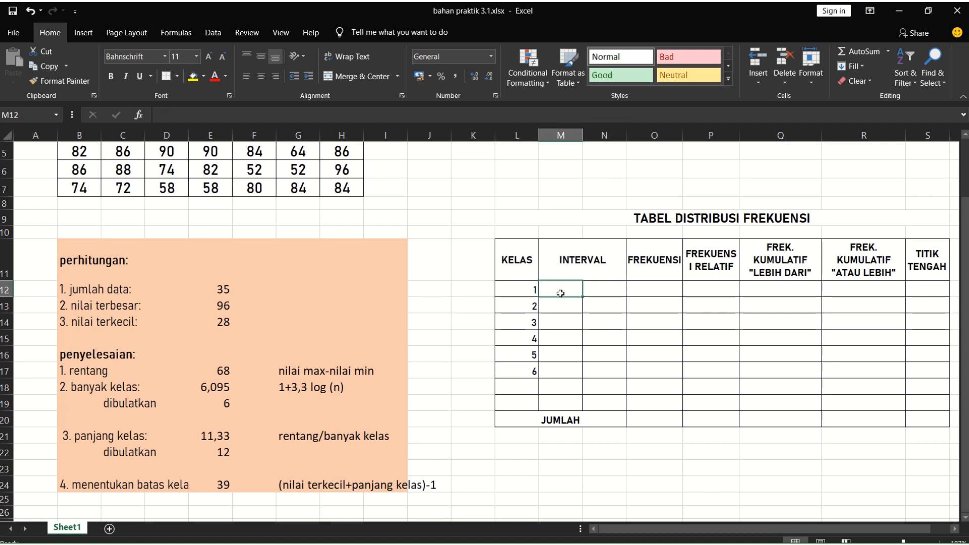
type("=")
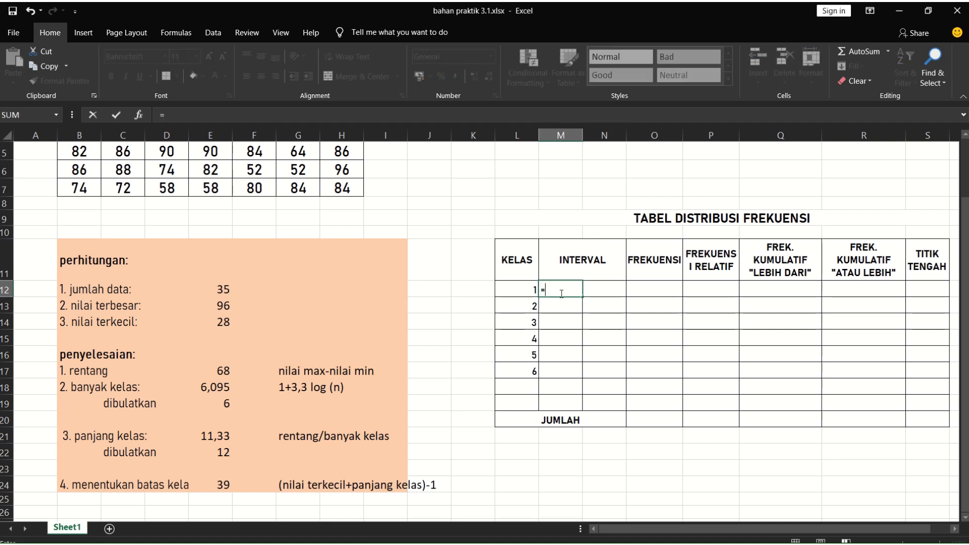
left_click(224, 322)
key("Return")
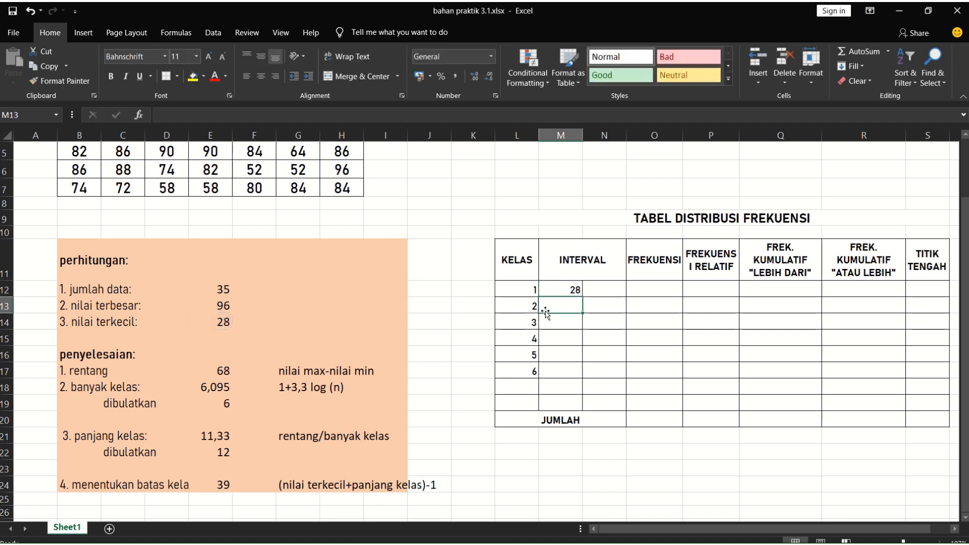
Calculate the first class's upper interval limit in cell N12 with =(M12+E22)-1.
left_click(602, 289)
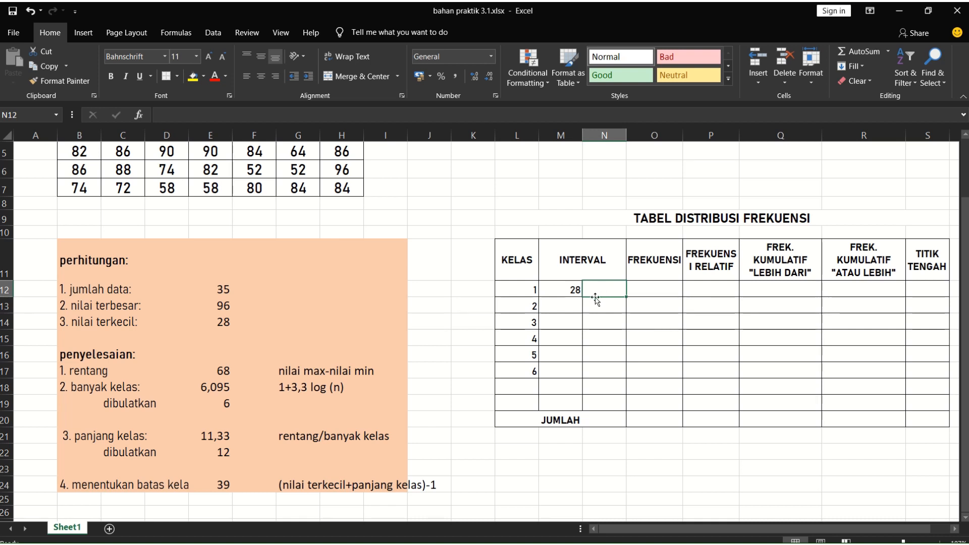
type("=")
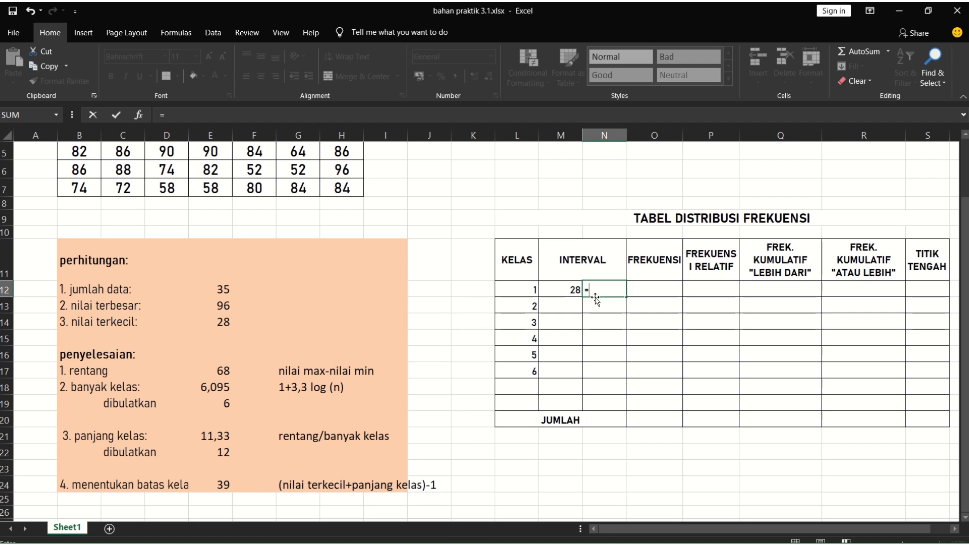
type("(")
left_click(571, 288)
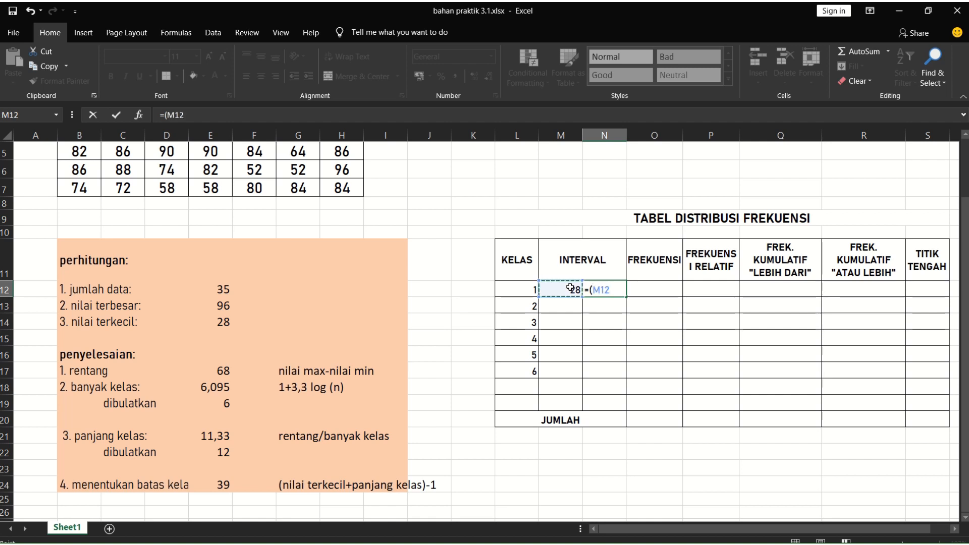
type("+")
left_click(216, 451)
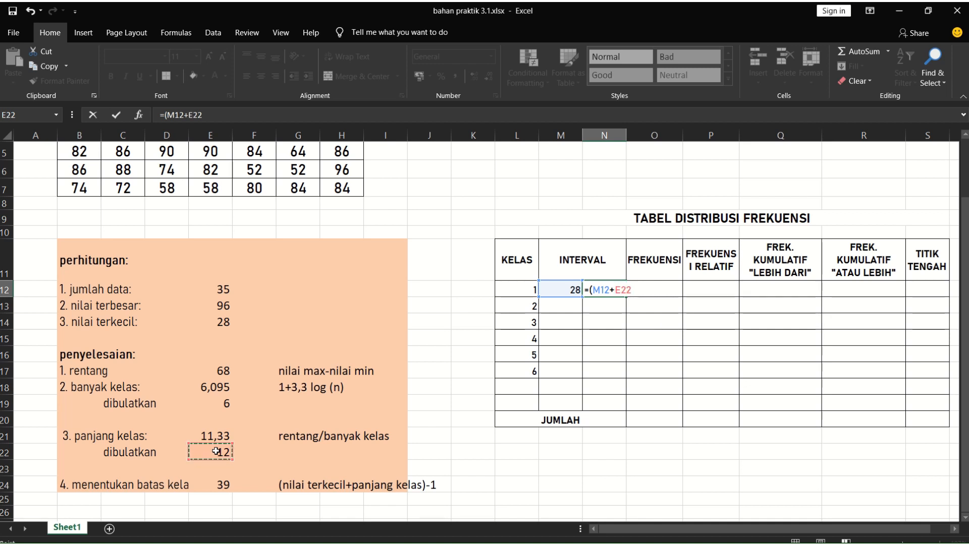
type(")-1")
key("Return")
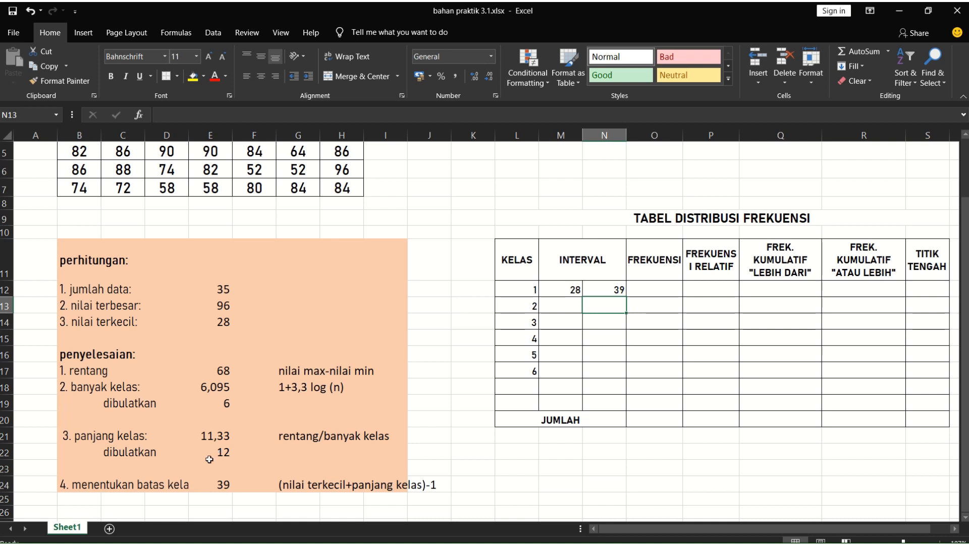
Lock the row of the class length reference in N12, making the formula =(M12+E$22)-1.
left_click(603, 287)
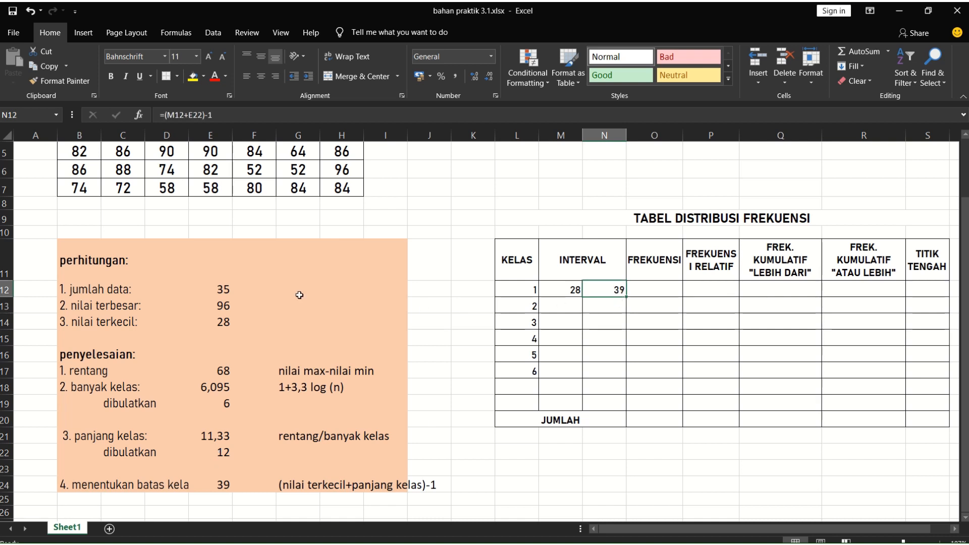
left_click(192, 115)
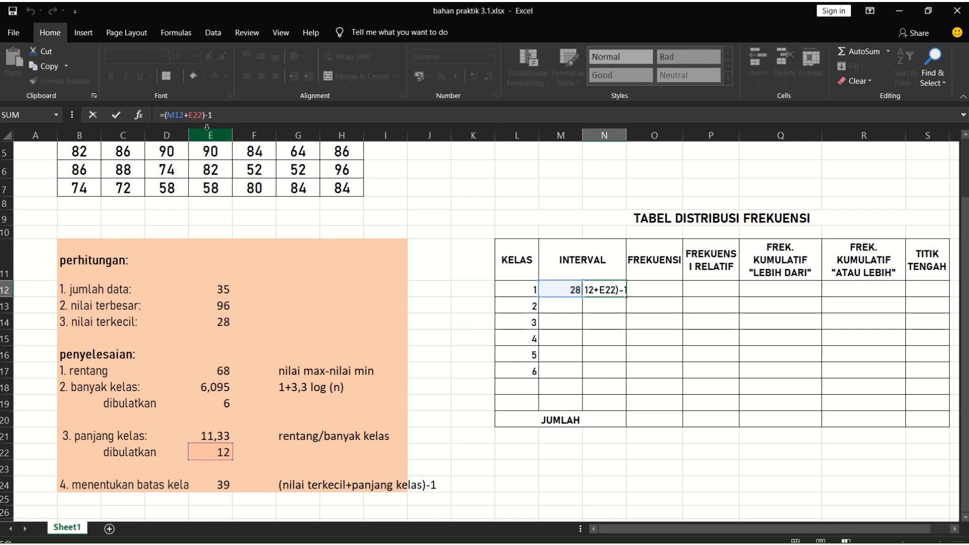
type("$")
key("Return")
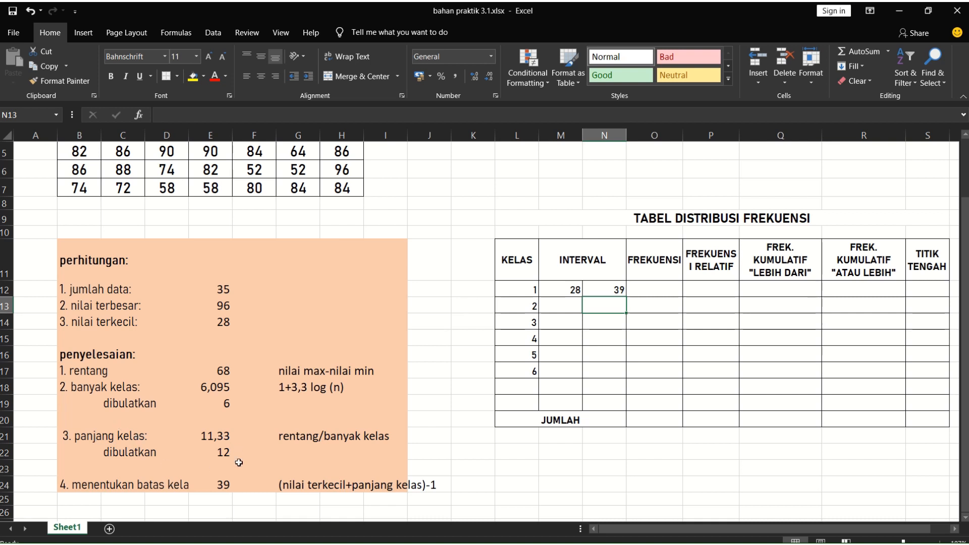
Calculate the second class's lower limit in cell M13 with =N12+1 and fill the formula down to M17.
left_click(569, 305)
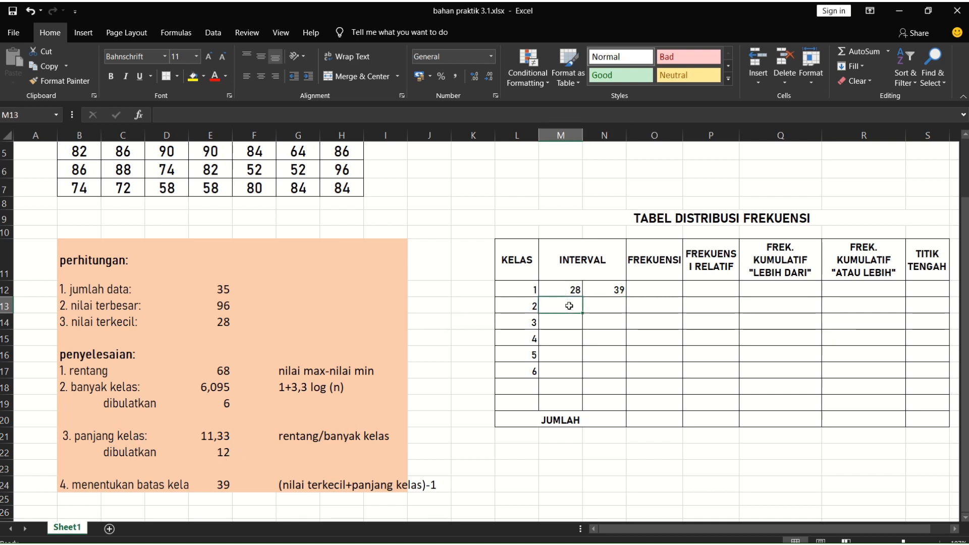
type("=")
left_click(606, 290)
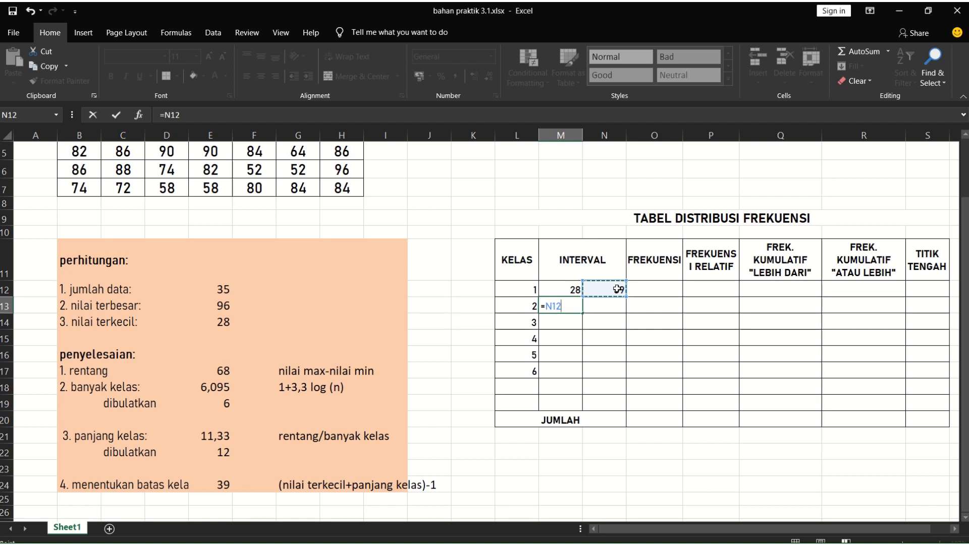
type("+1")
key("Return")
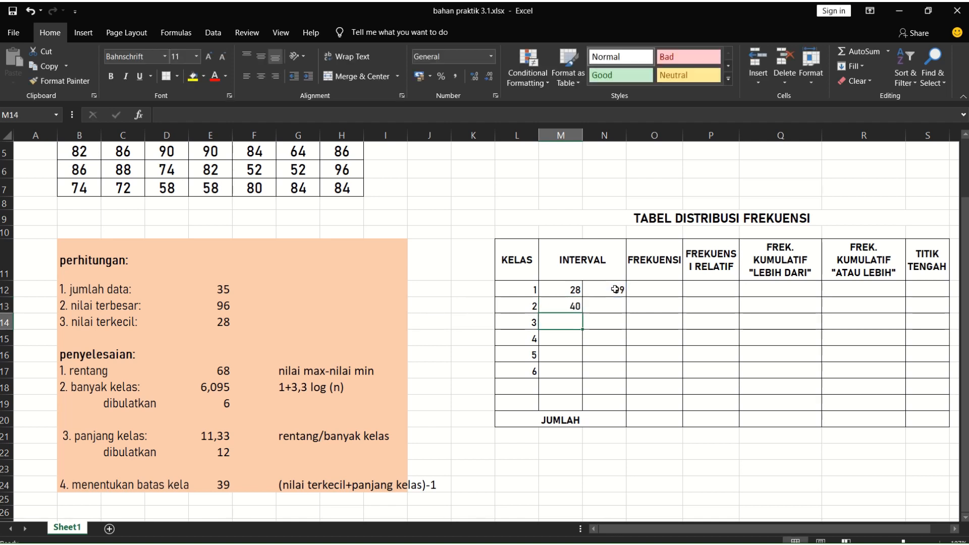
left_click(570, 306)
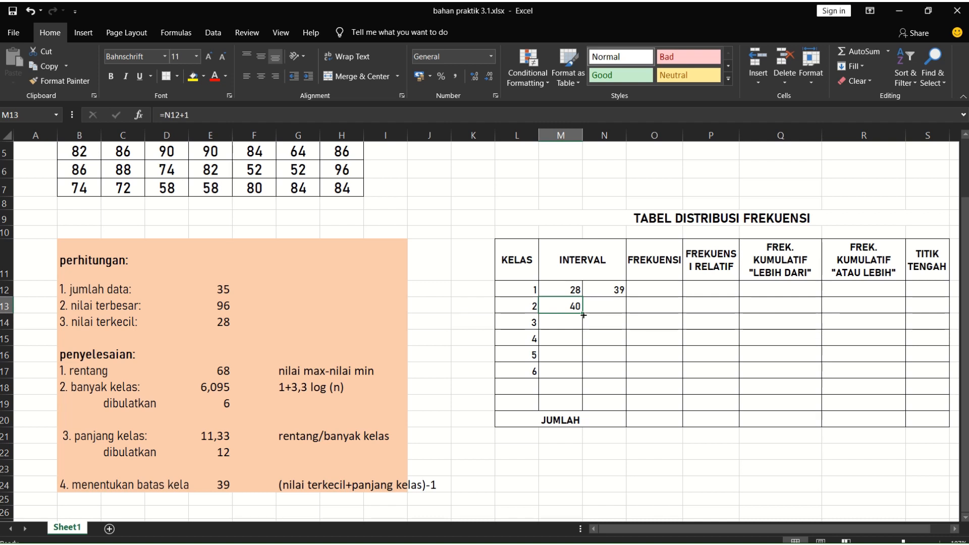
left_click_drag(583, 314, 579, 376)
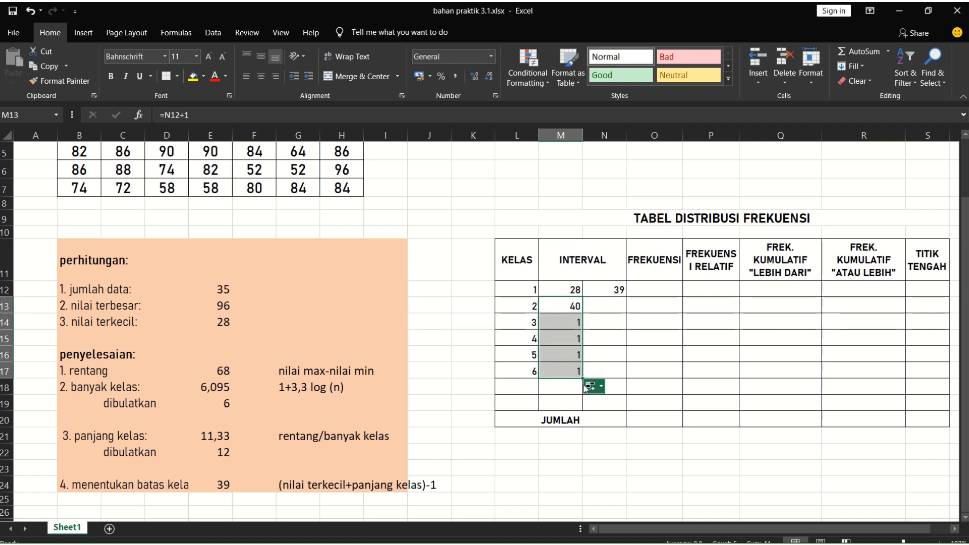
Fill the upper limit formula from N12 down through N17 for all six classes.
left_click(604, 309)
left_click(616, 286)
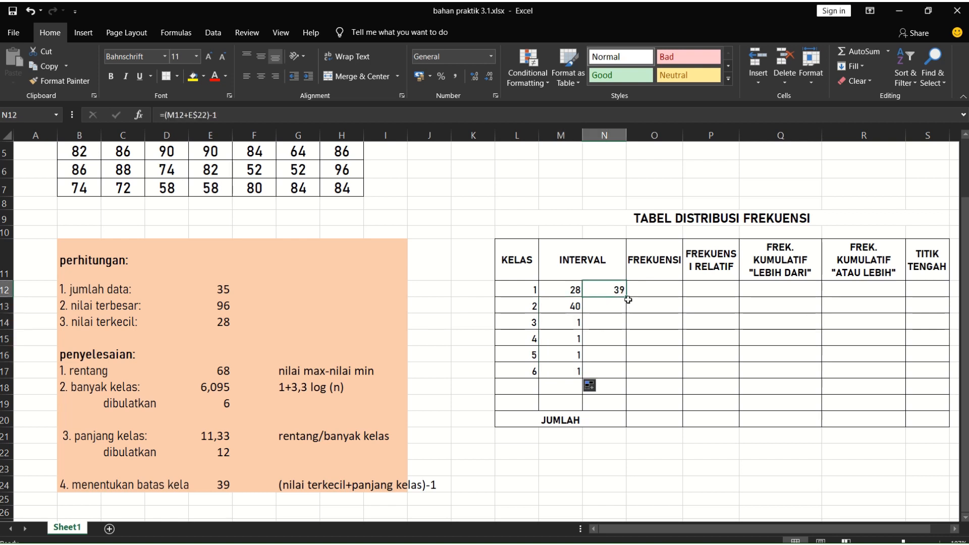
left_click_drag(627, 297, 630, 376)
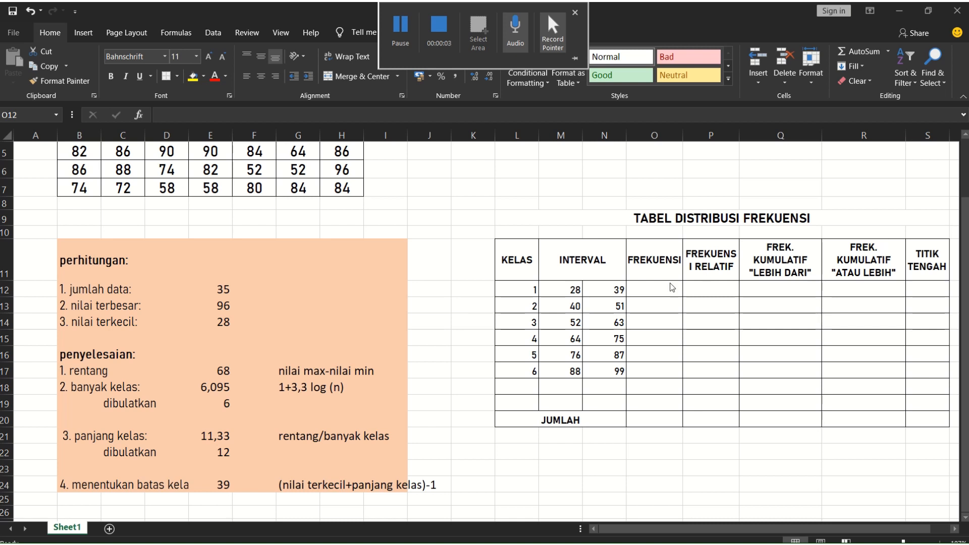
left_click(605, 291)
left_click_drag(605, 292, 610, 370)
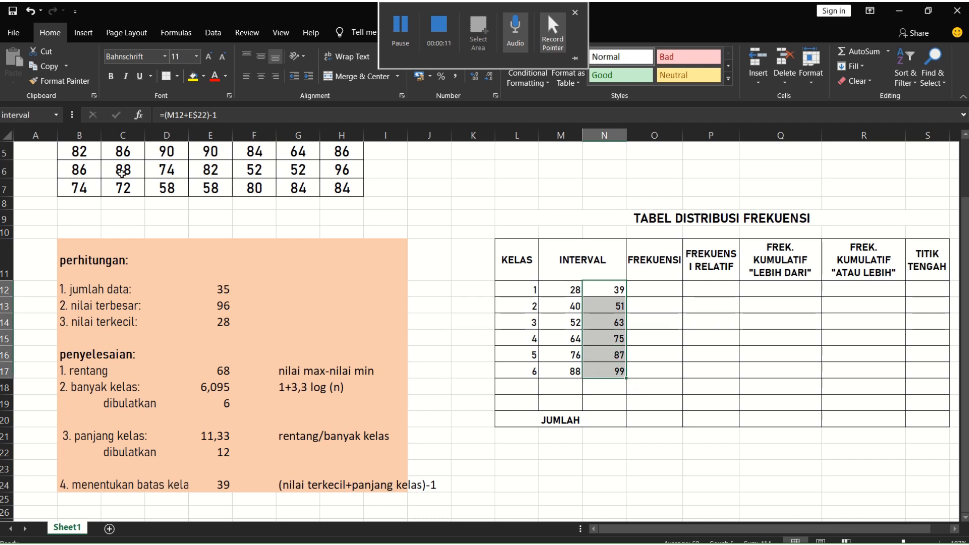
left_click(34, 115)
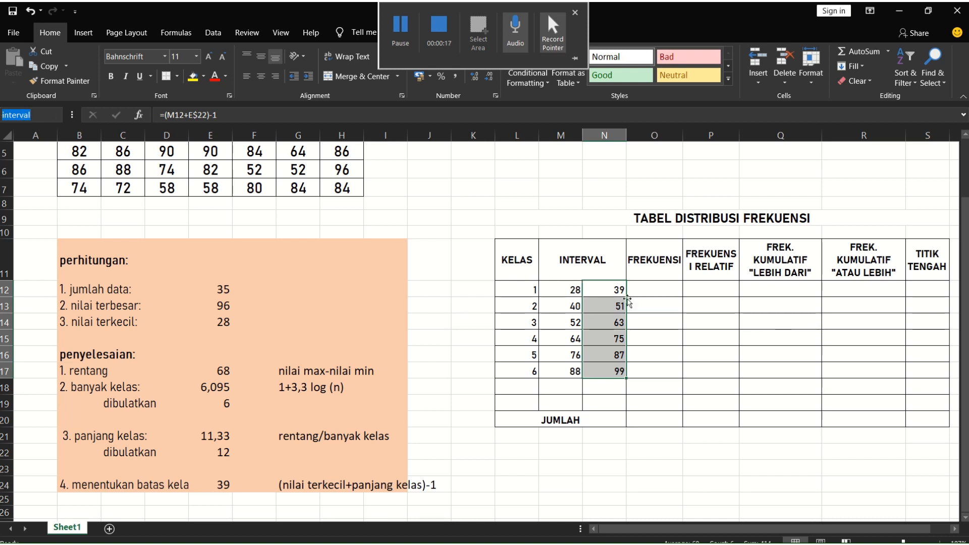
left_click(666, 305)
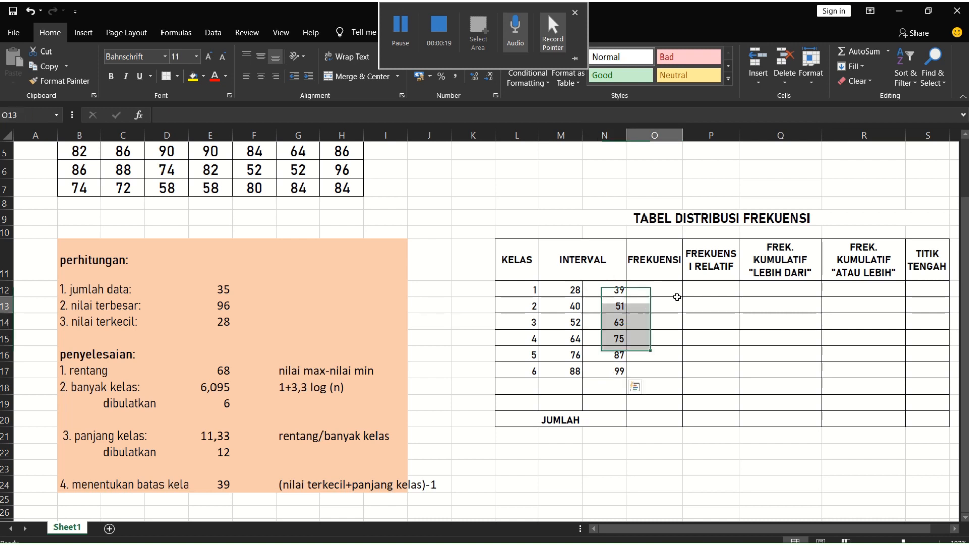
Name the range of upper interval limits N12:N17 "batasatas".
left_click_drag(613, 288, 620, 372)
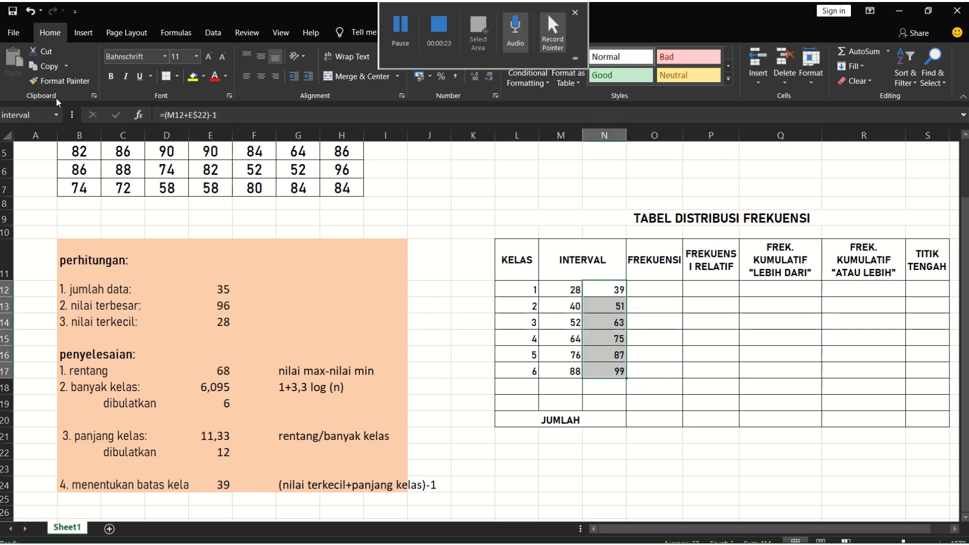
left_click(37, 110)
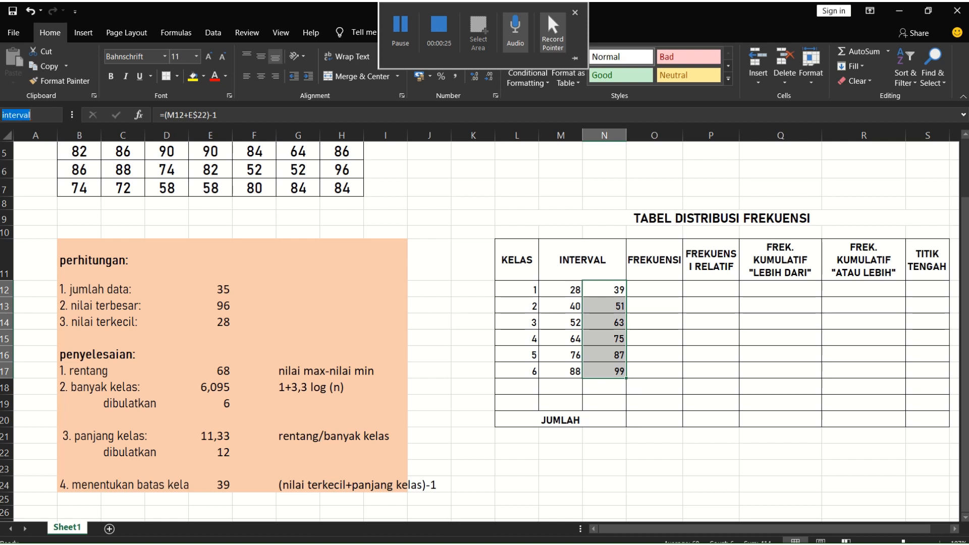
type("kamu")
key("BackSpace")
key("BackSpace")
key("BackSpace")
key("BackSpace")
type("batasatas")
key("Return")
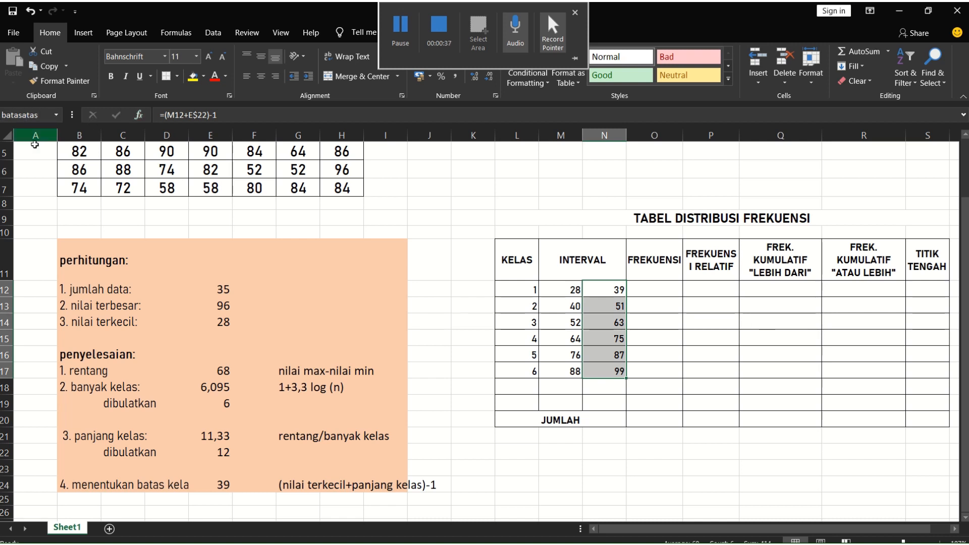
Calculate the class frequencies in O12:O17 with a FREQUENCY array formula, using the sample data's named range as data and batasatas as bins.
left_click(657, 293)
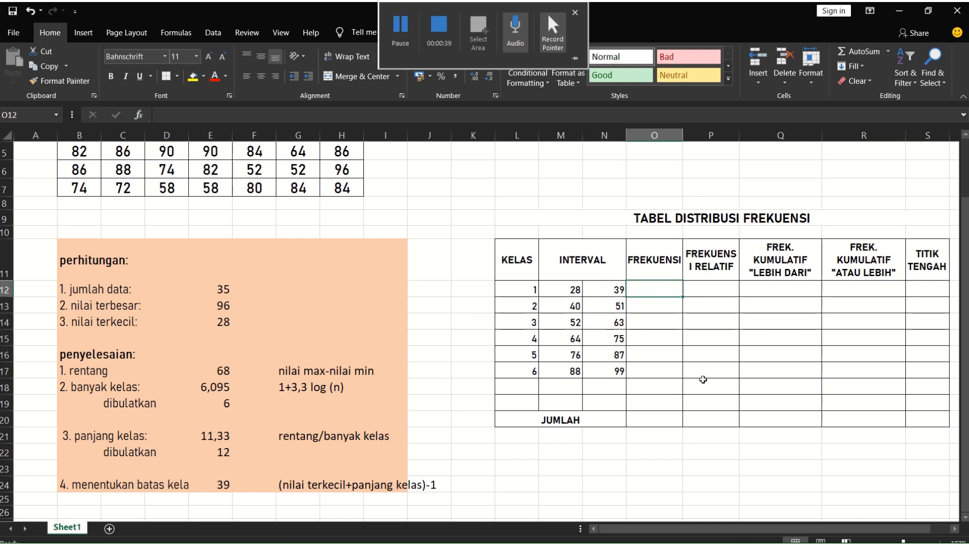
left_click(660, 329)
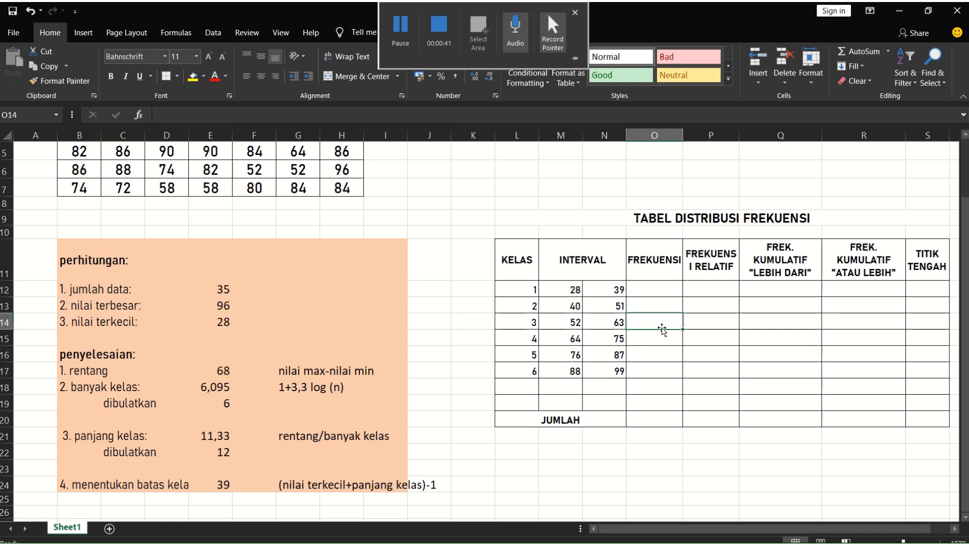
left_click_drag(654, 293, 659, 371)
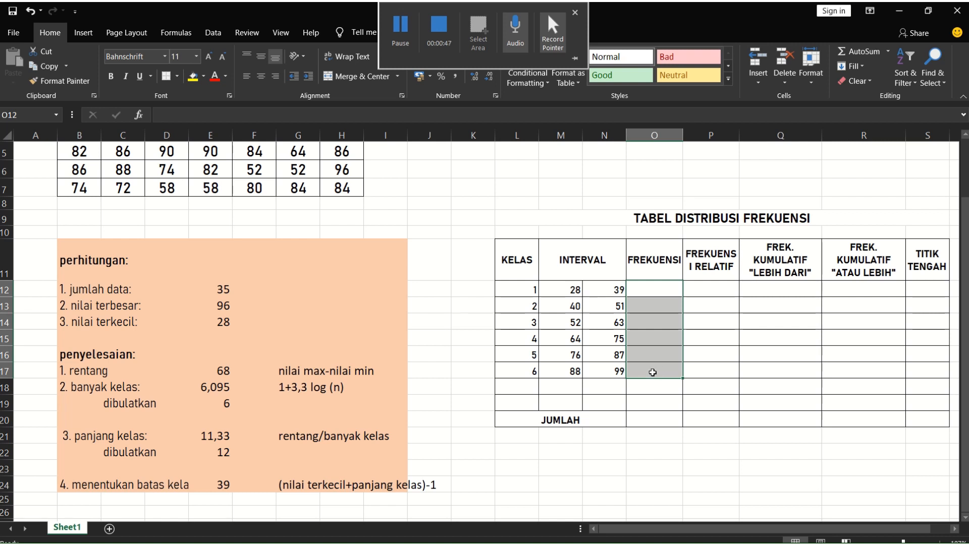
type("=f")
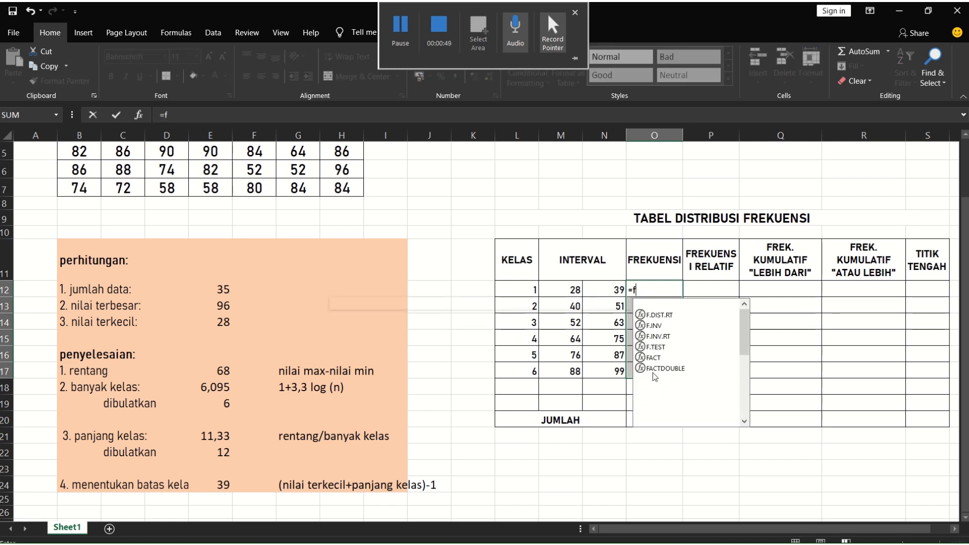
type("req")
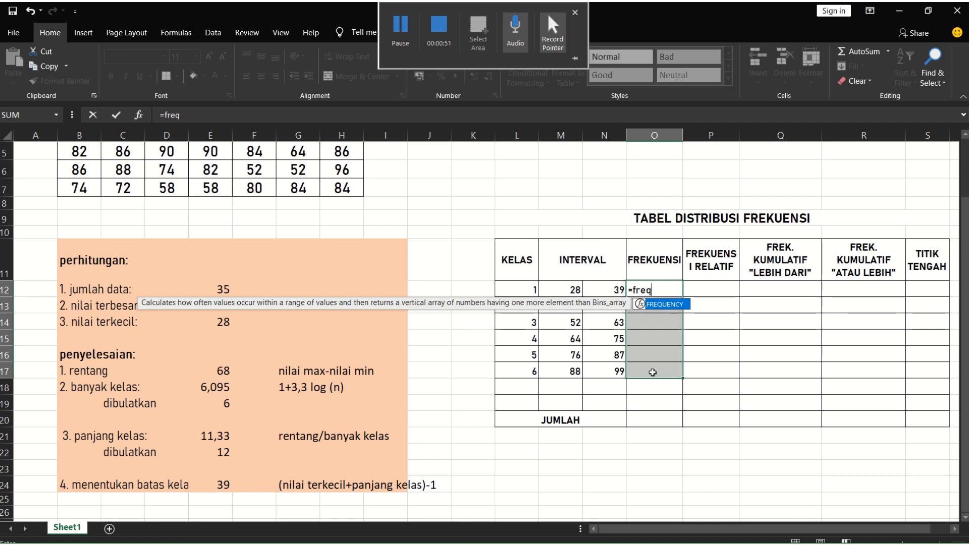
type("uency(")
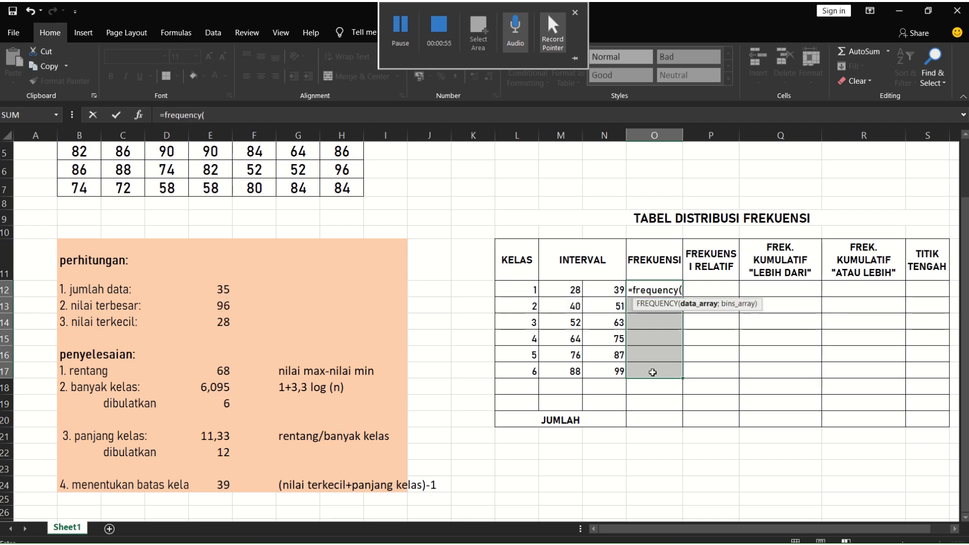
type("d")
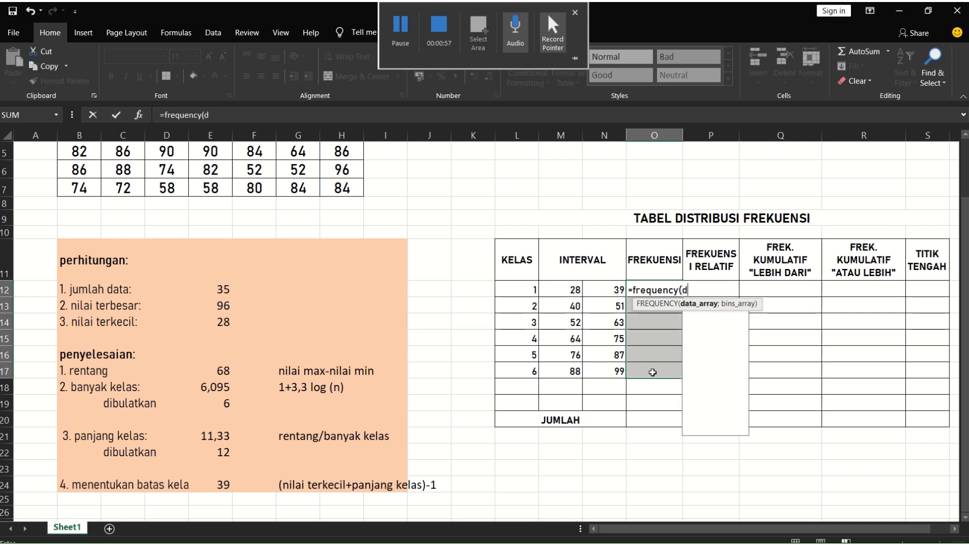
type("ian;")
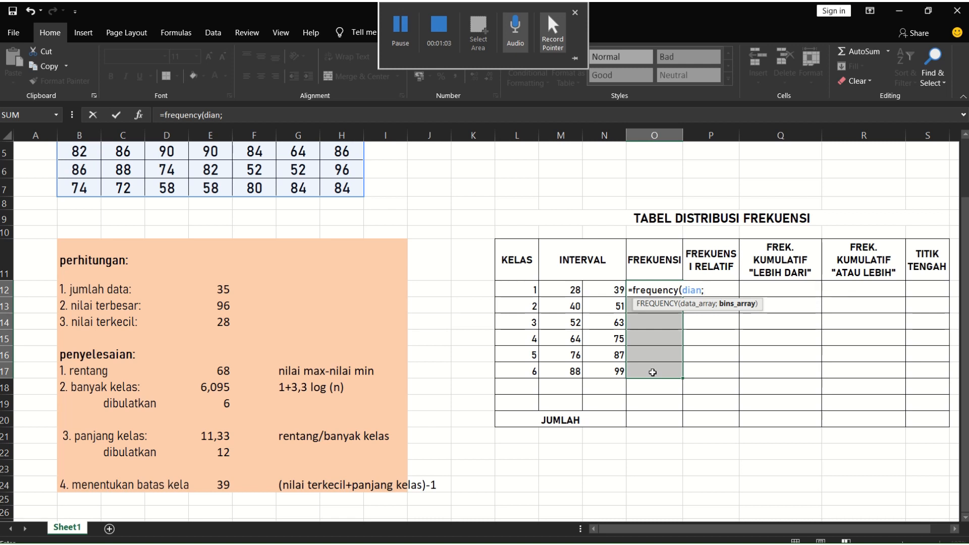
type("batasatas")
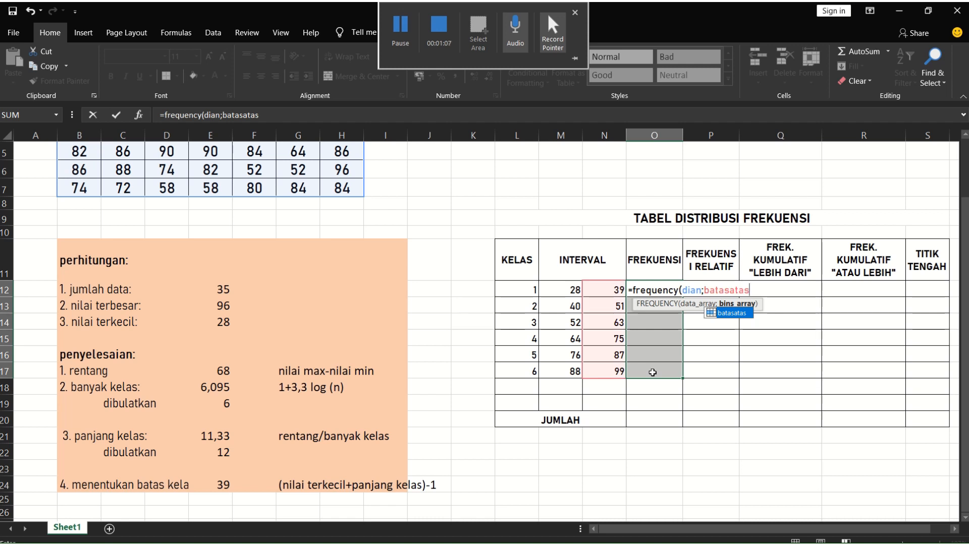
type(")")
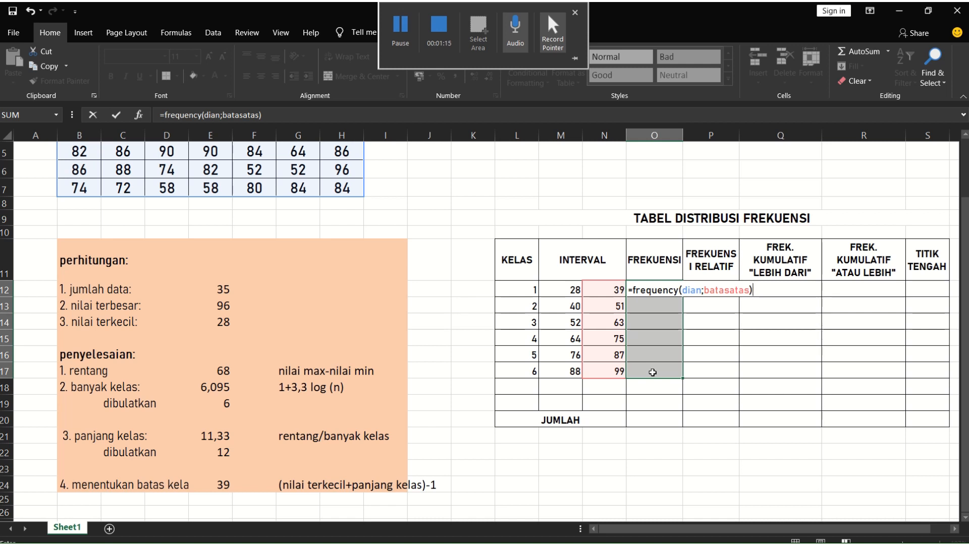
key("ctrl+shift+Return")
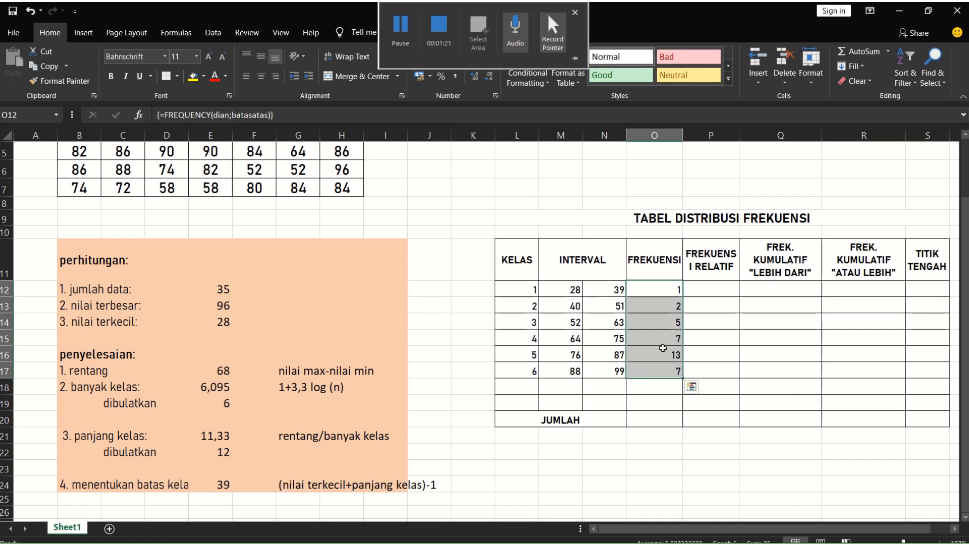
Total the class frequencies in the JUMLAH row, cell O20, with =SUM(O12:O17).
left_click(594, 424)
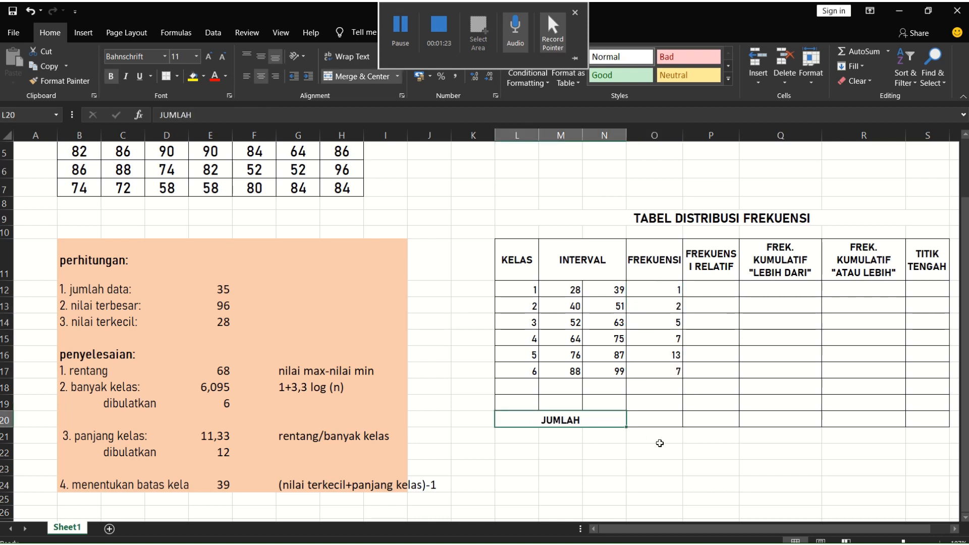
left_click(664, 451)
left_click(660, 420)
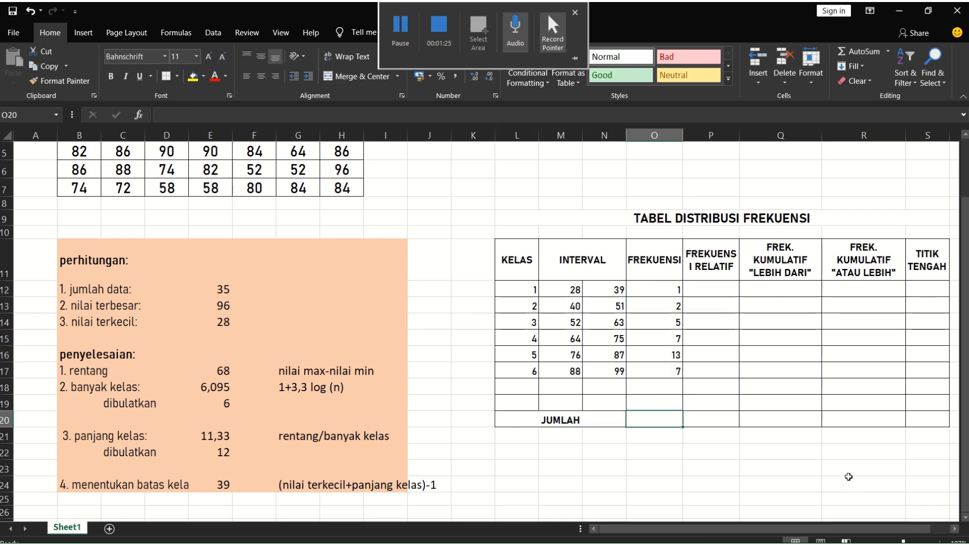
type("=sum(")
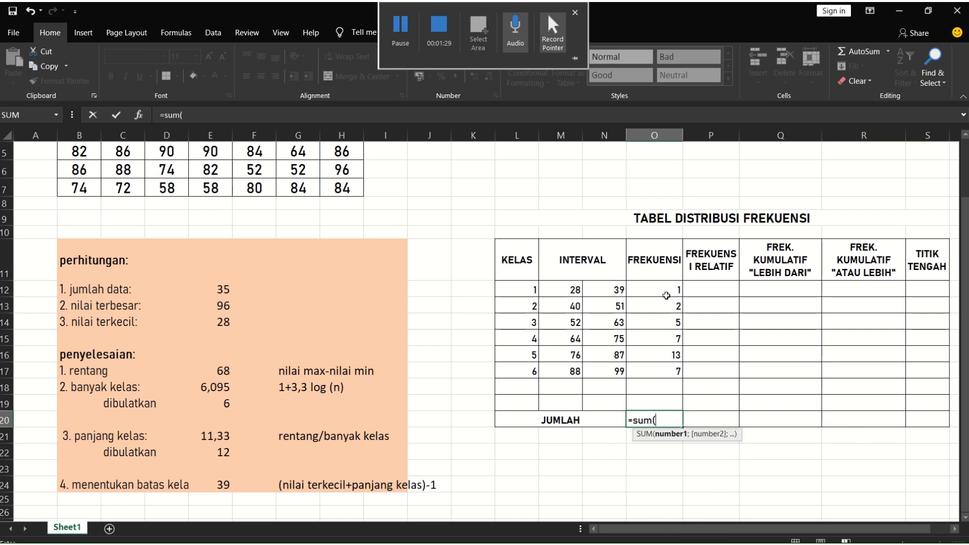
left_click_drag(668, 292, 666, 378)
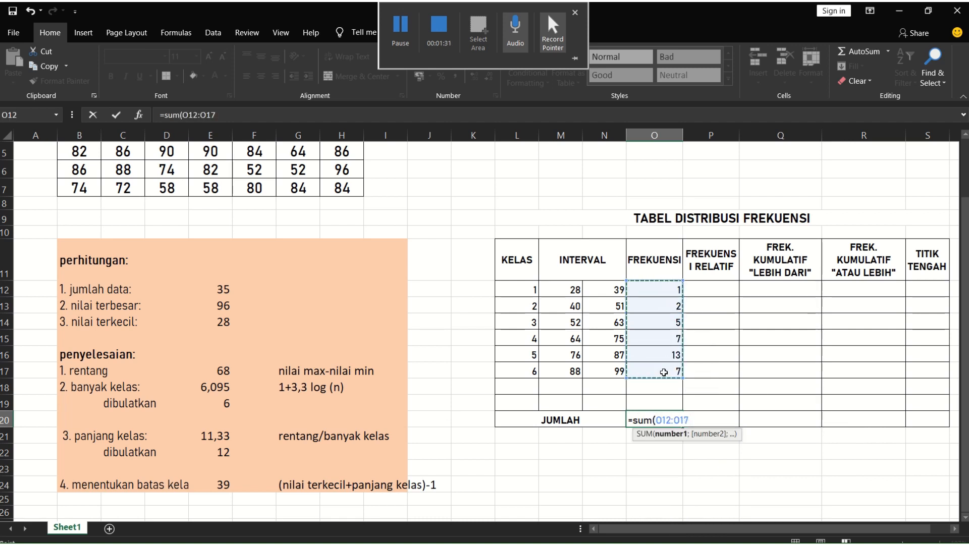
key("Return")
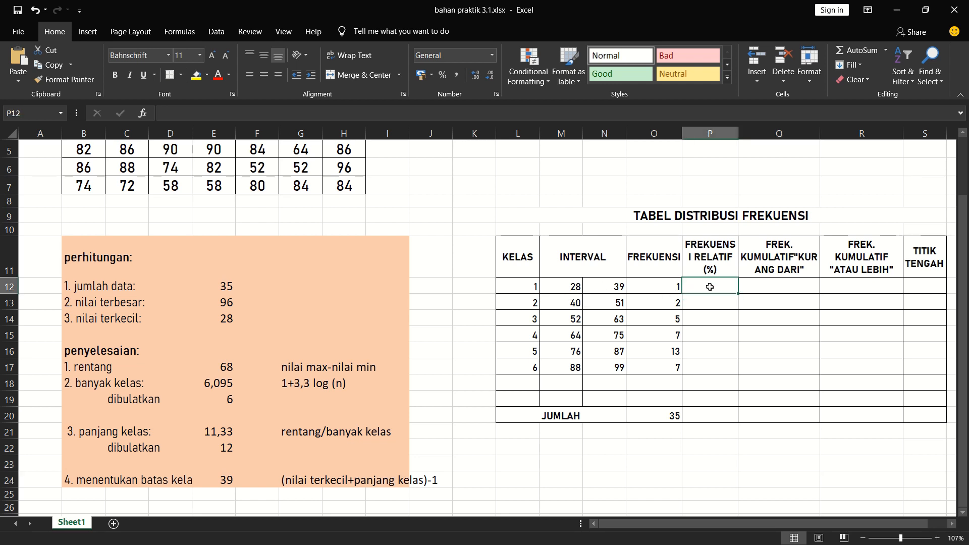
Calculate the first class's relative frequency percentage in cell P12 with =O12/O20*100.
type("=")
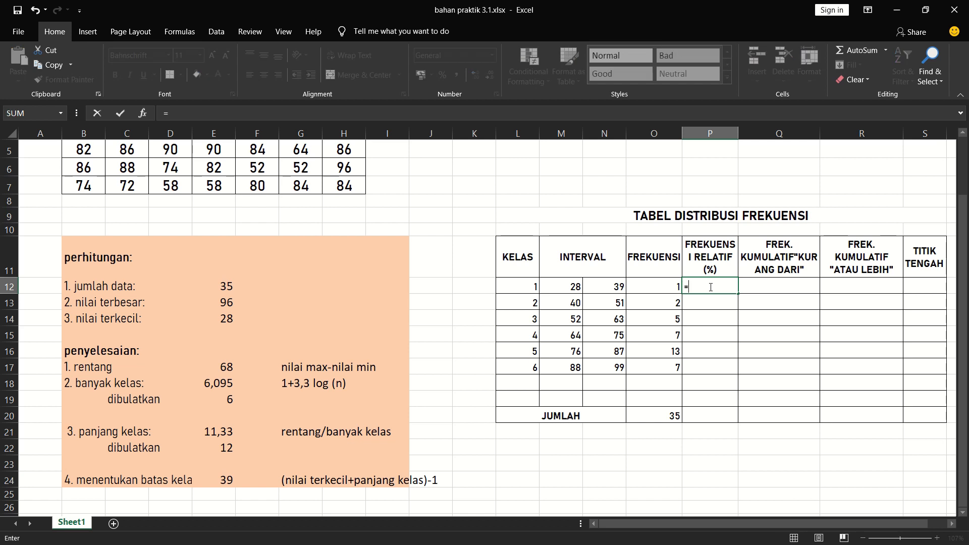
left_click(651, 290)
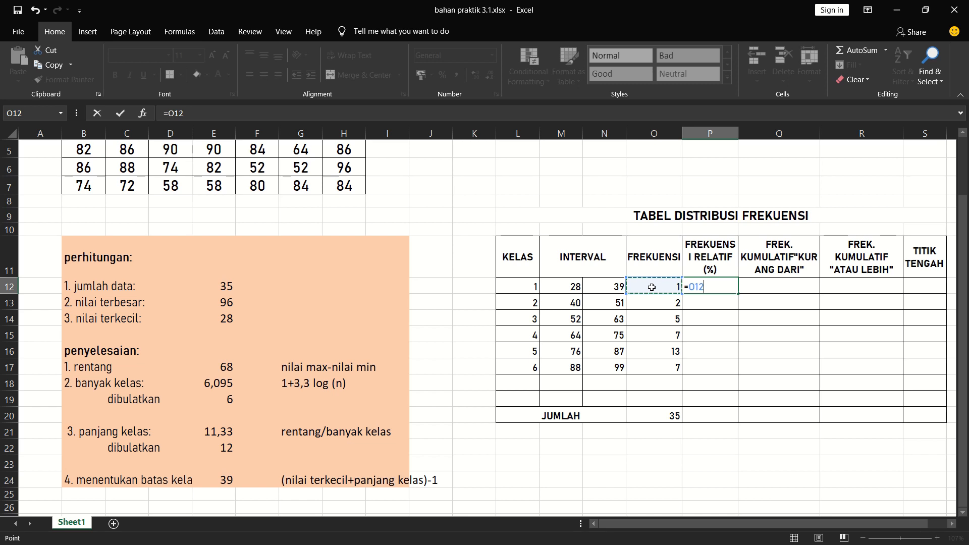
type("/")
left_click(674, 416)
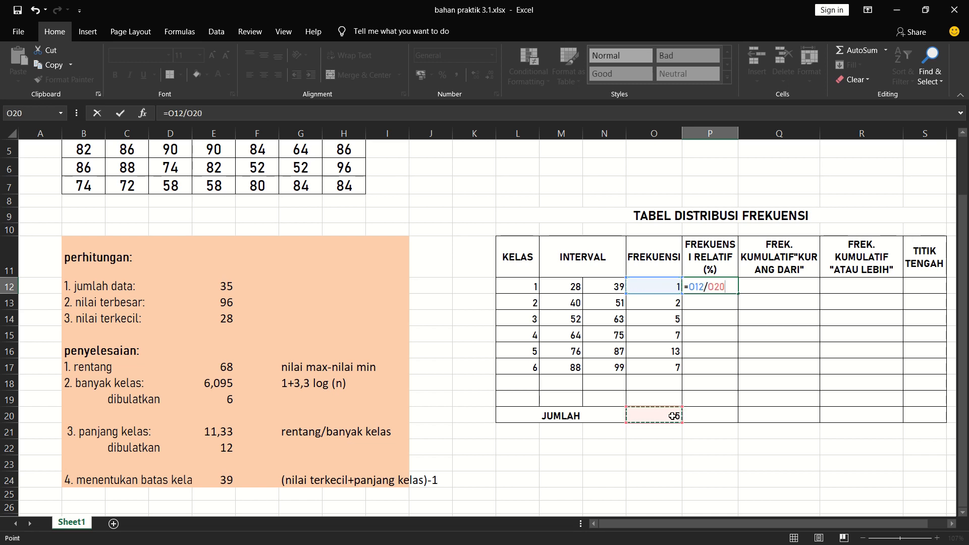
type("*100")
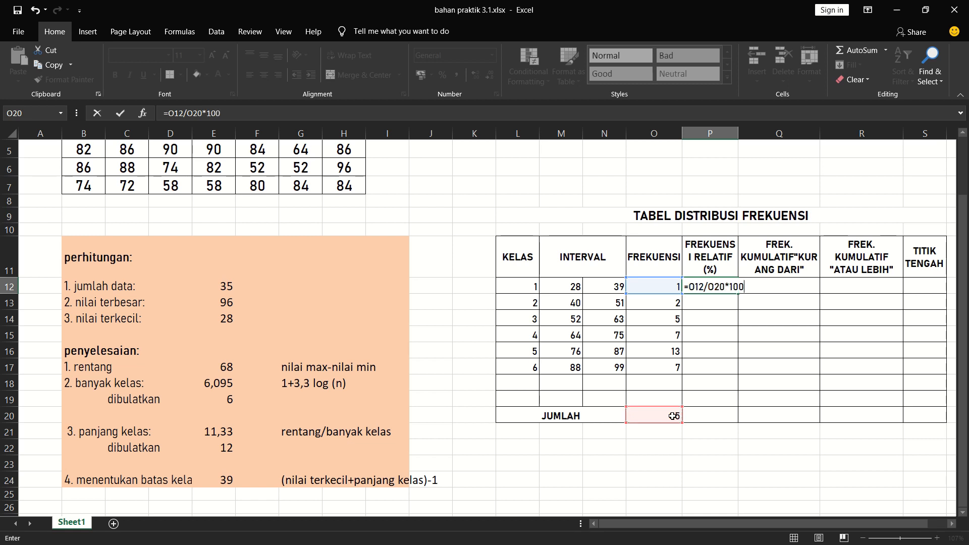
key("Return")
Lock the row of the total reference in P12, making the formula =O12/O$20*100, and fill it down to P17.
left_click(718, 285)
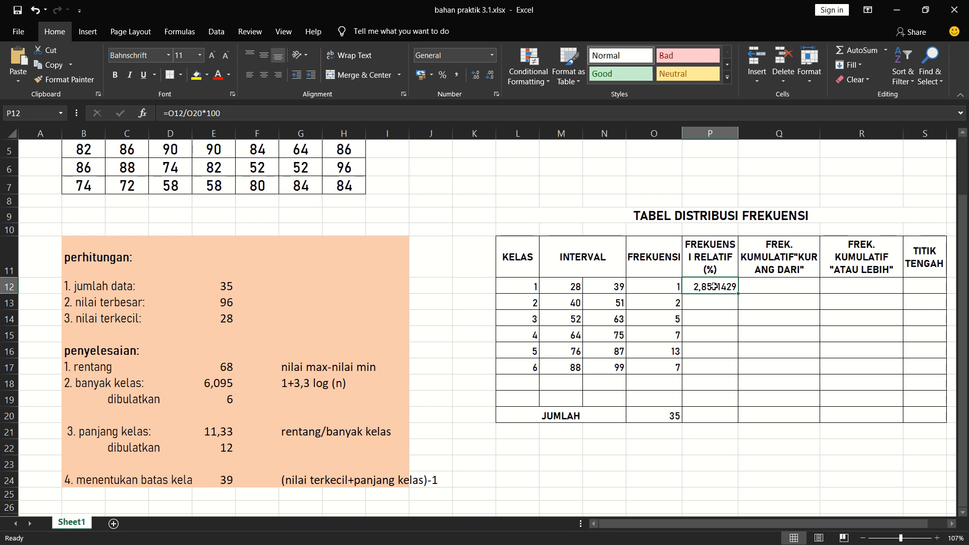
left_click(201, 113)
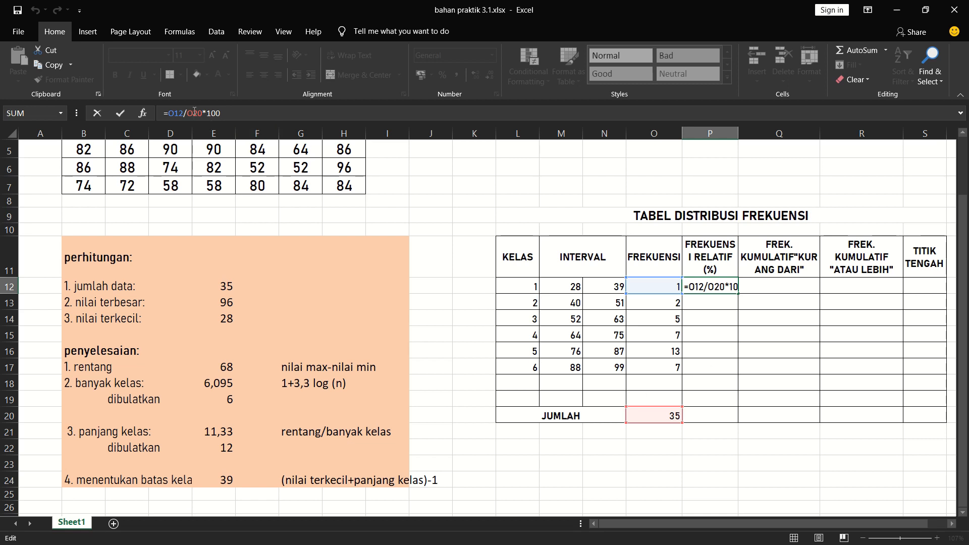
type("$")
key("Return")
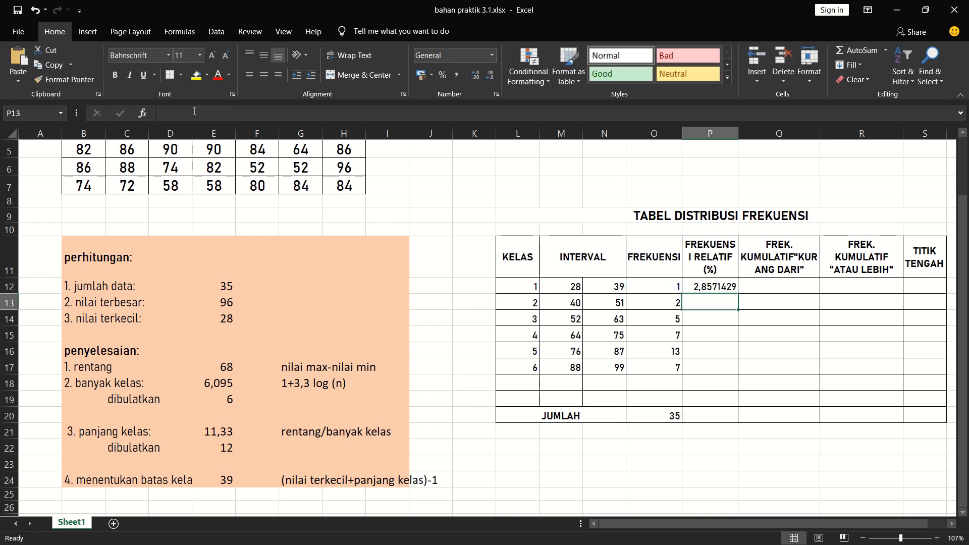
left_click(732, 288)
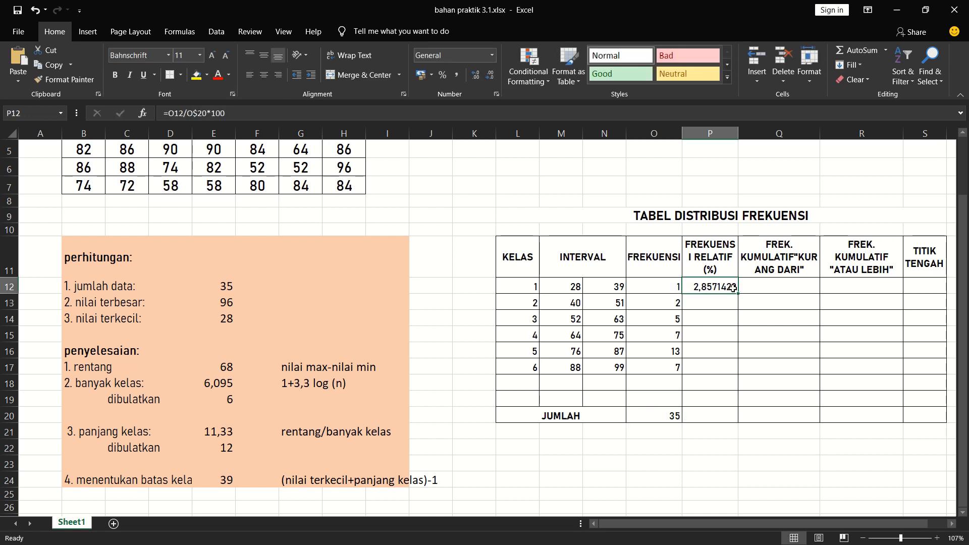
left_click_drag(739, 296, 738, 370)
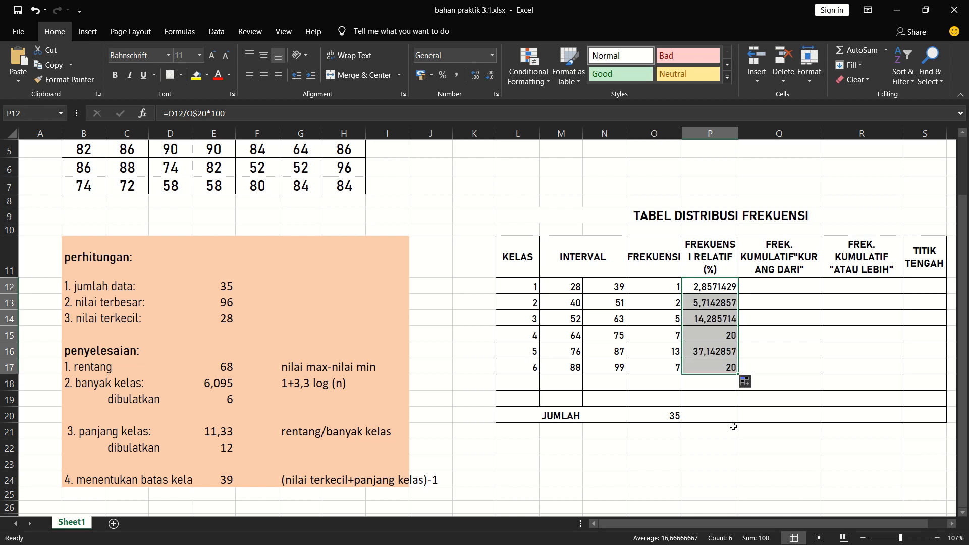
Total the relative frequencies in the JUMLAH row, cell P20, with =SUM(P12:P17).
left_click(717, 417)
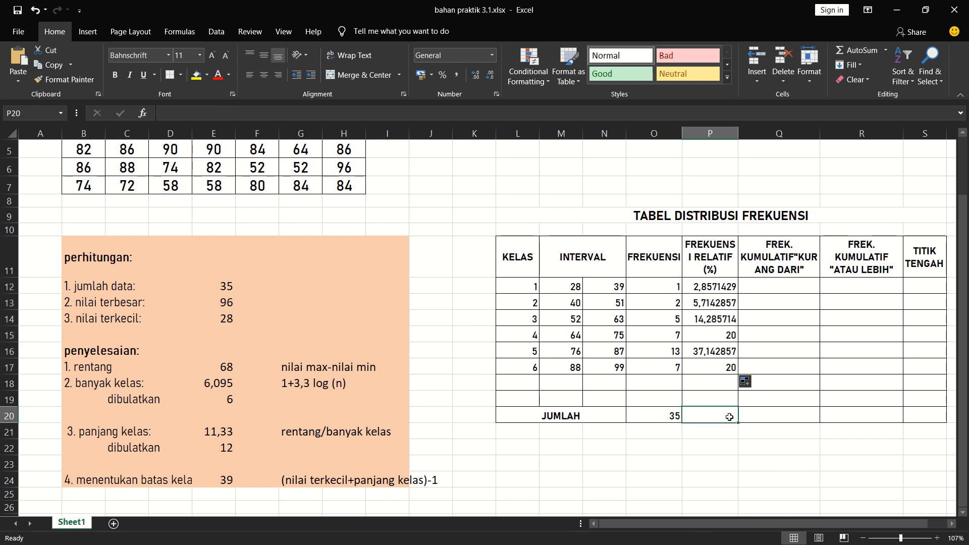
type("=S")
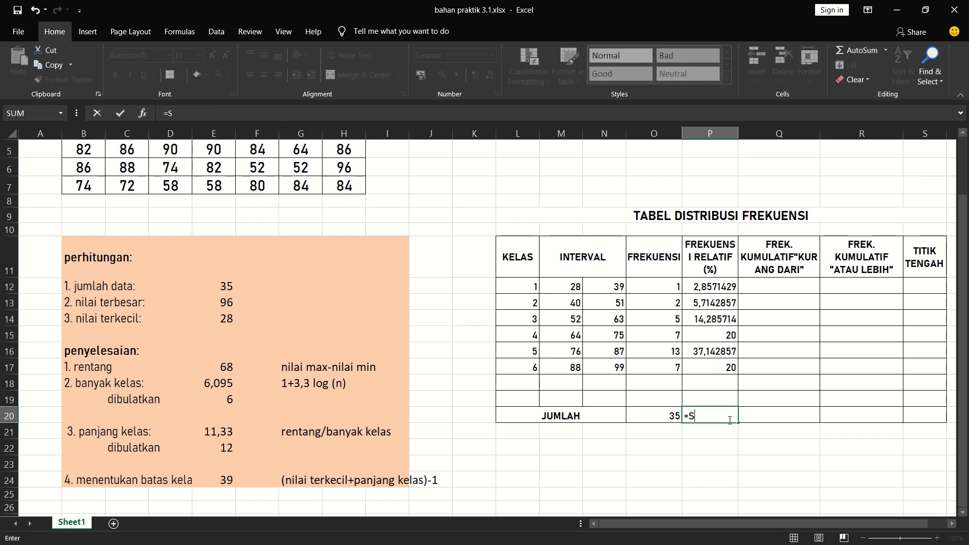
type("UM(")
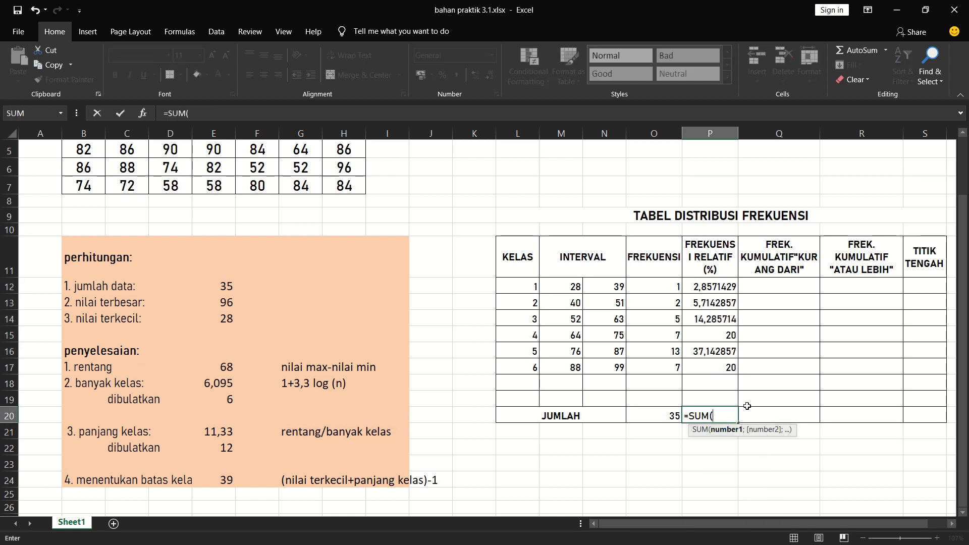
left_click_drag(714, 286, 731, 362)
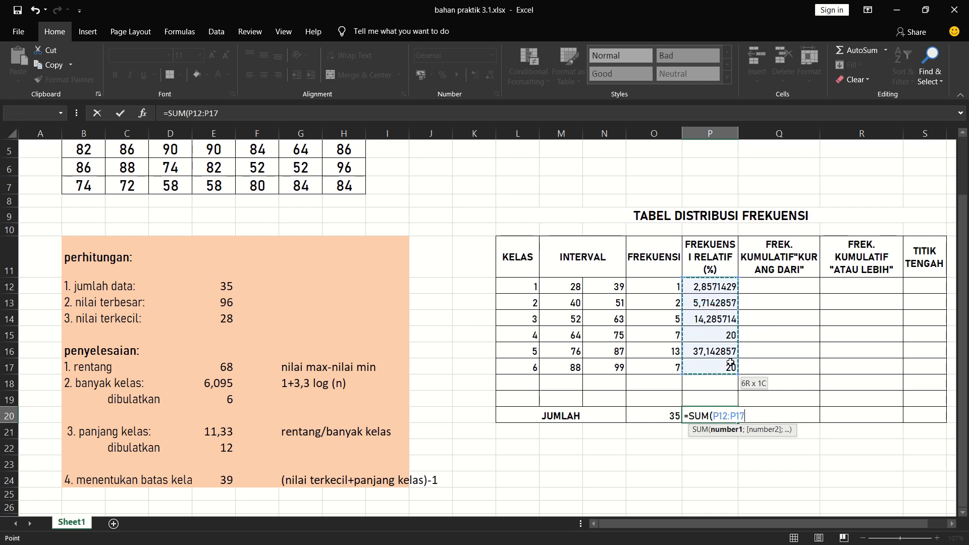
key("Return")
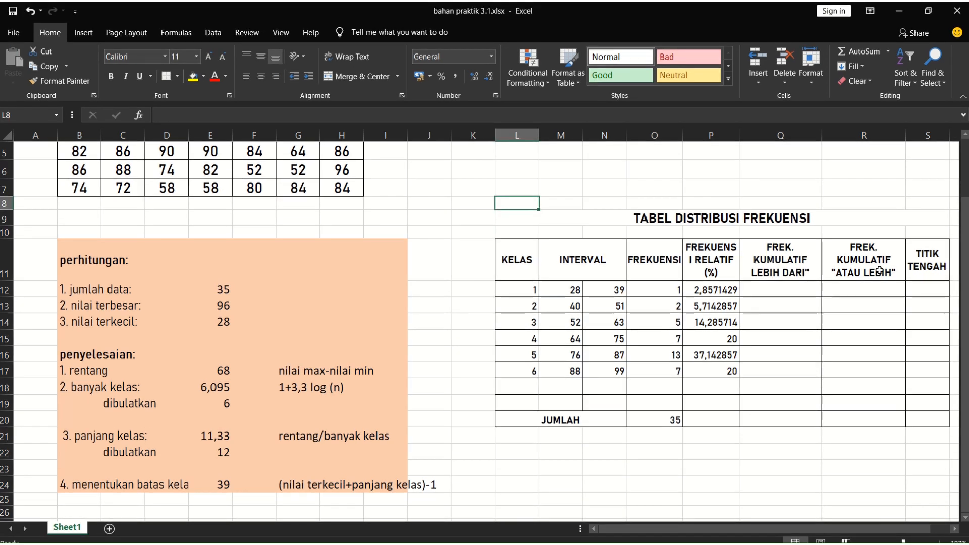
Correct the column header in Q11 to read FREK. KUMULATIF"KURANG DARI".
left_click(782, 272)
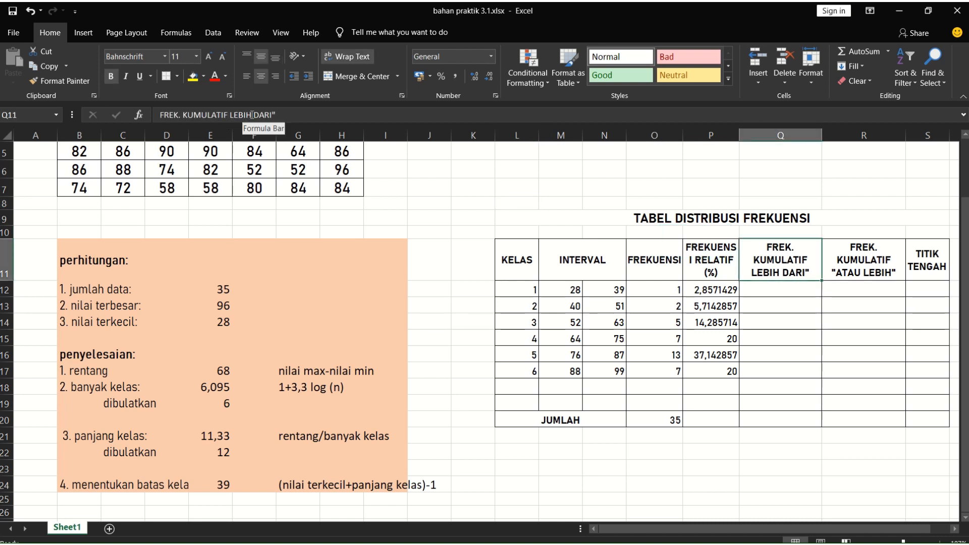
left_click(228, 123)
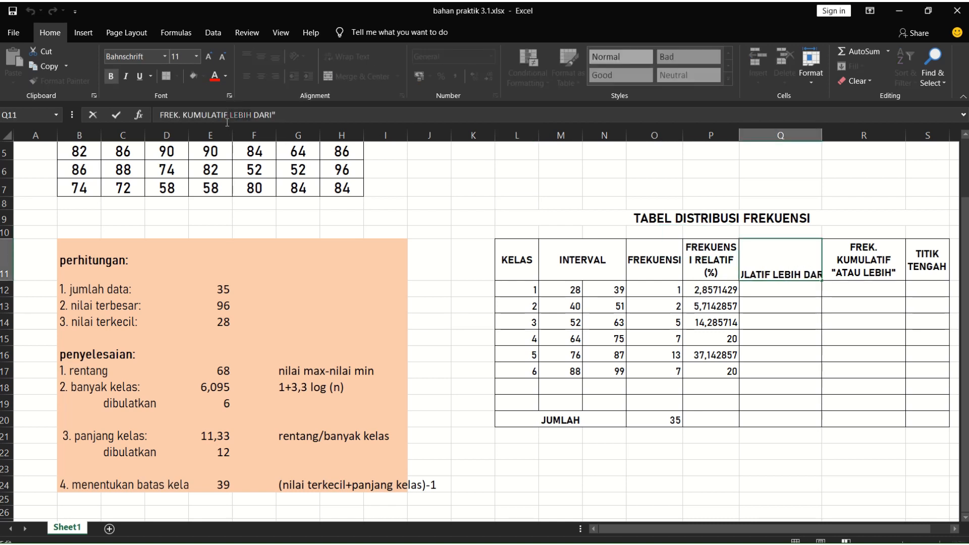
type("\"K")
type("URANG")
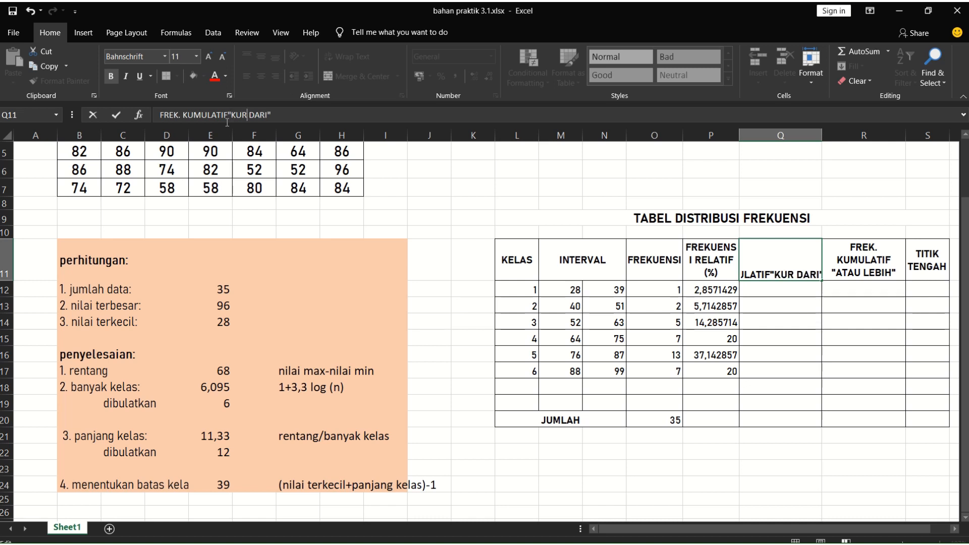
key("Return")
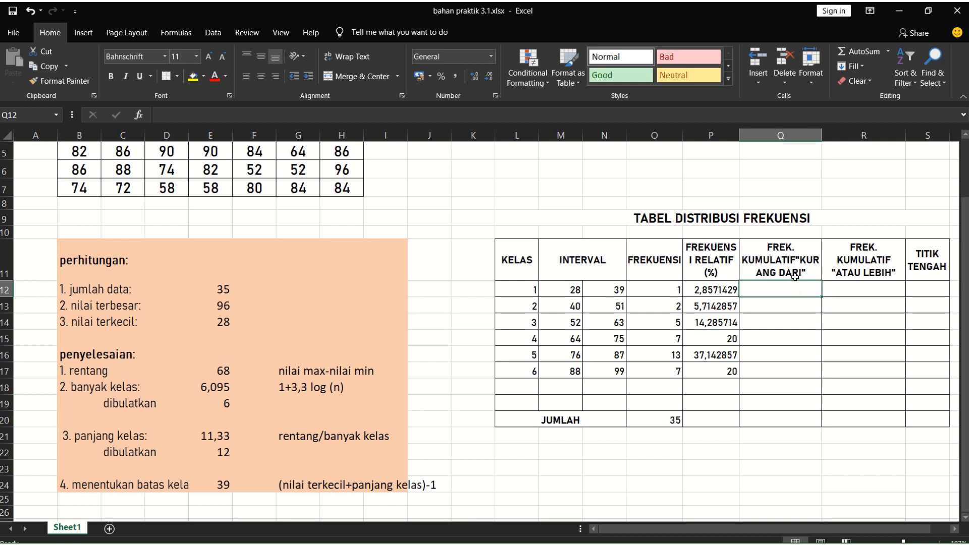
Enter 0 in Q12 as the first class's "less than" cumulative frequency, judged from the lower class limits.
left_click_drag(564, 286, 576, 369)
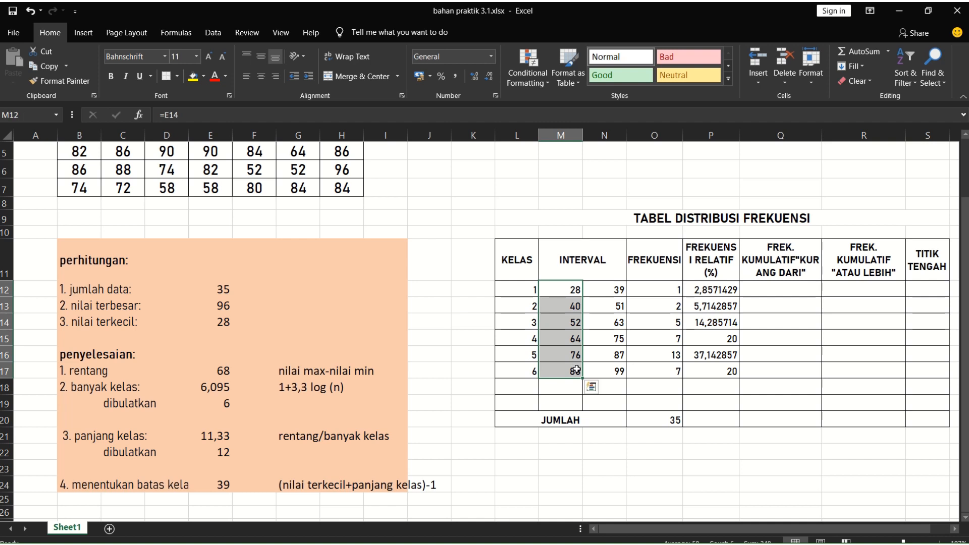
left_click(811, 291)
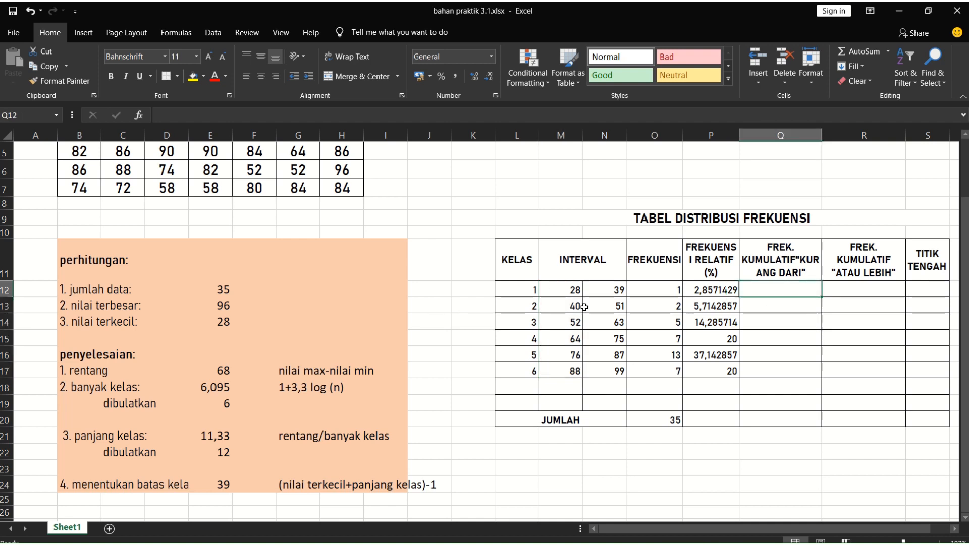
left_click(563, 287)
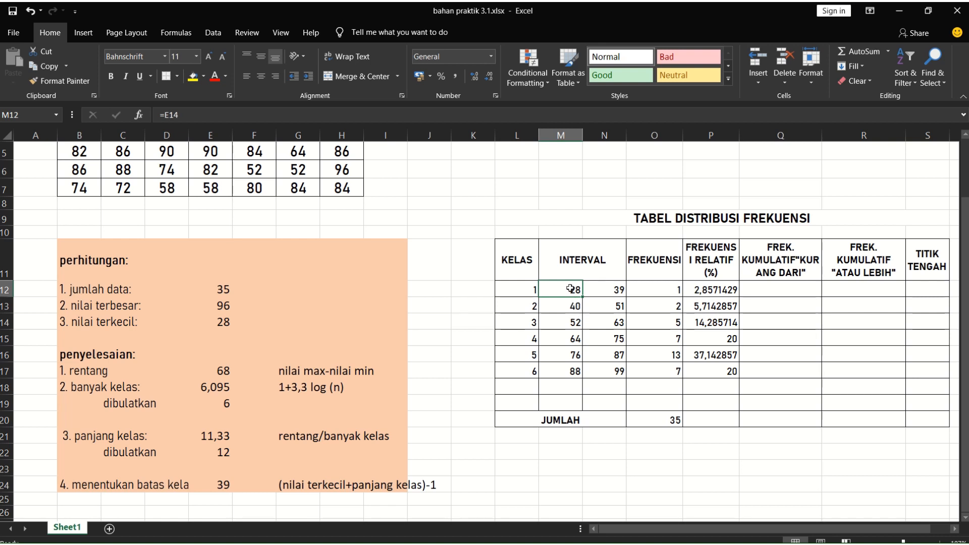
left_click(784, 290)
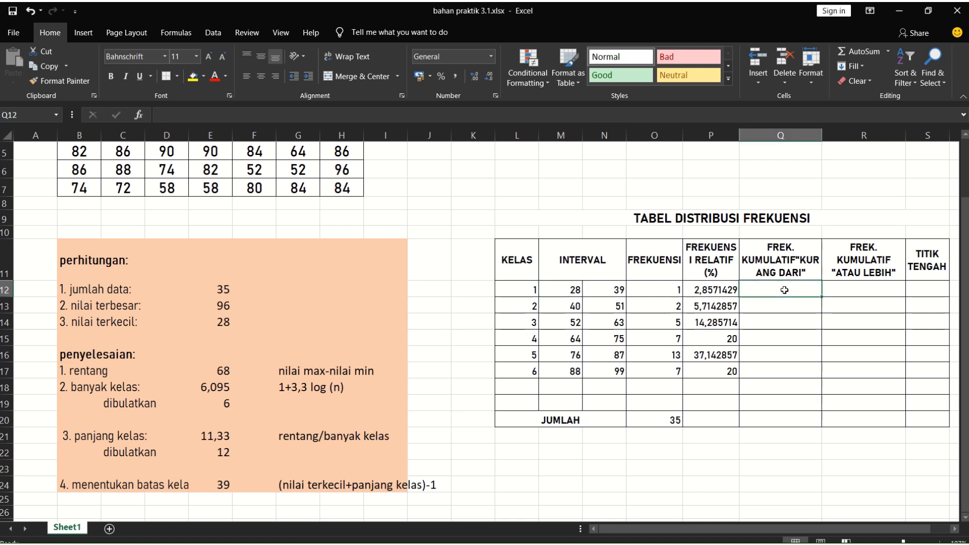
type("0")
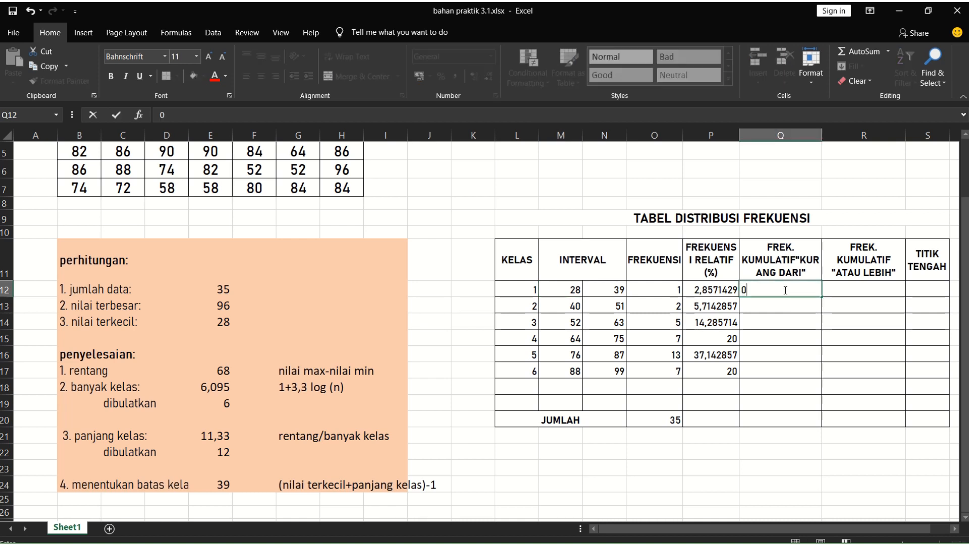
Calculate the next "less than" cumulative frequency in Q13 with =Q12+O12 and fill the formula down to Q18.
left_click(781, 306)
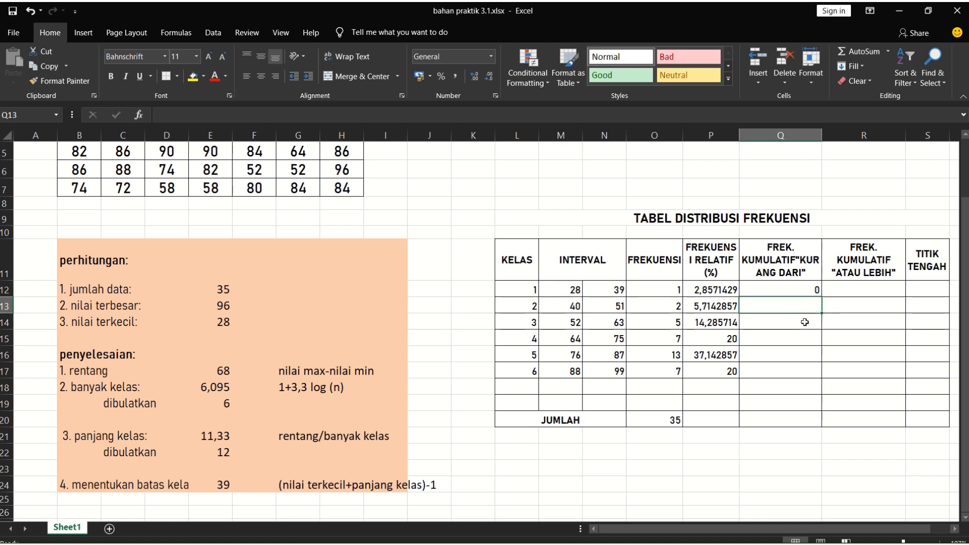
type("=")
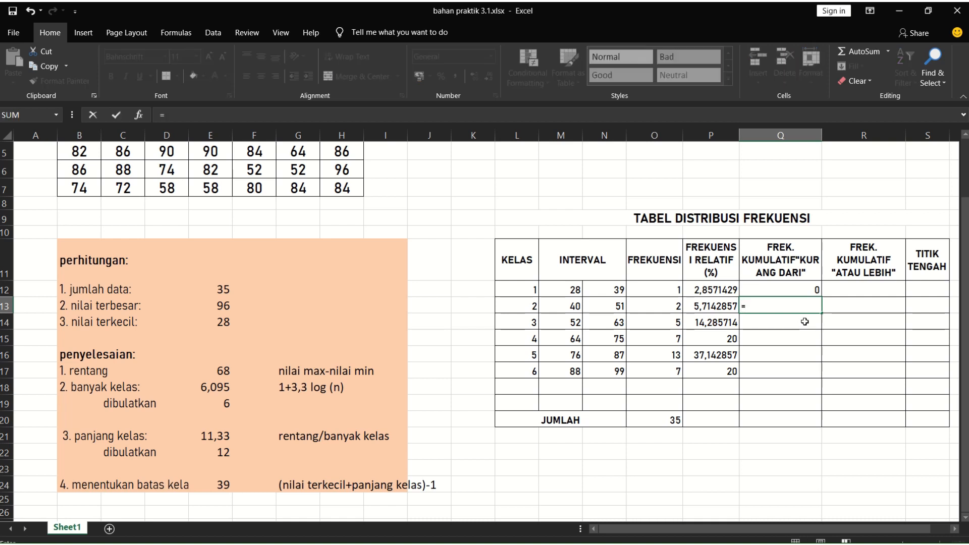
left_click(807, 288)
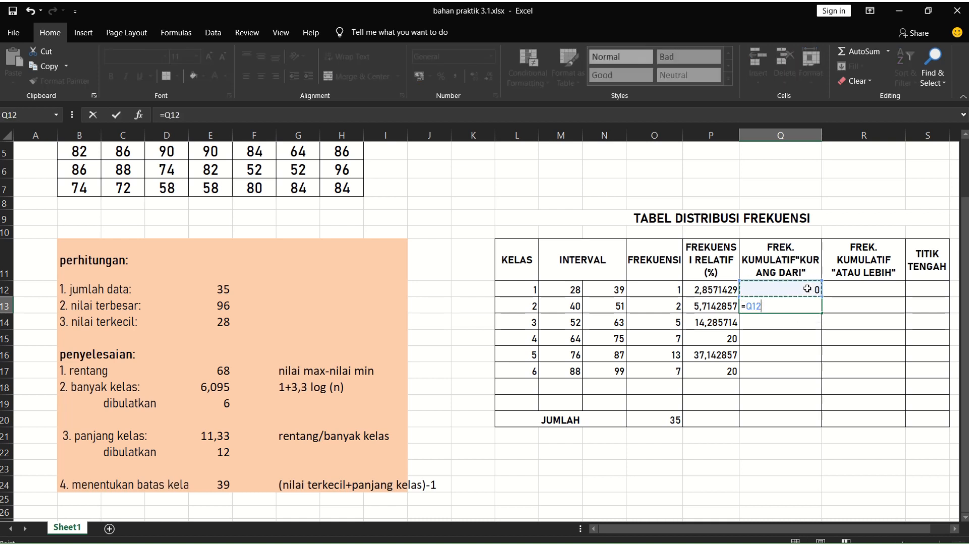
type("+")
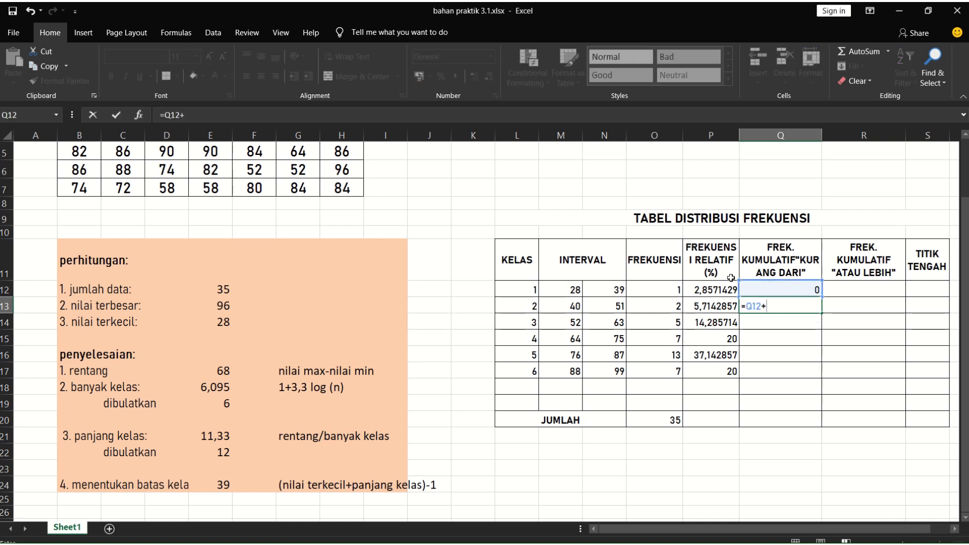
left_click(660, 288)
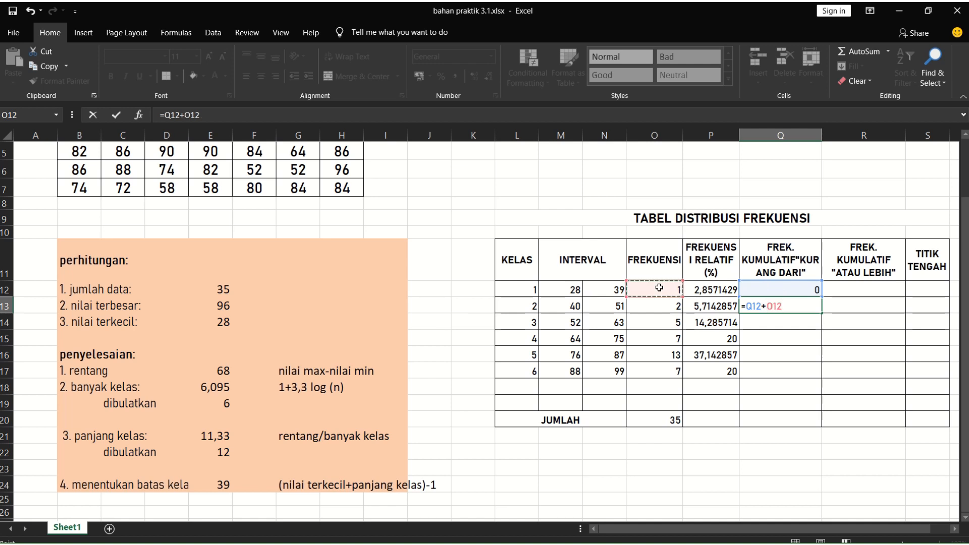
key("Return")
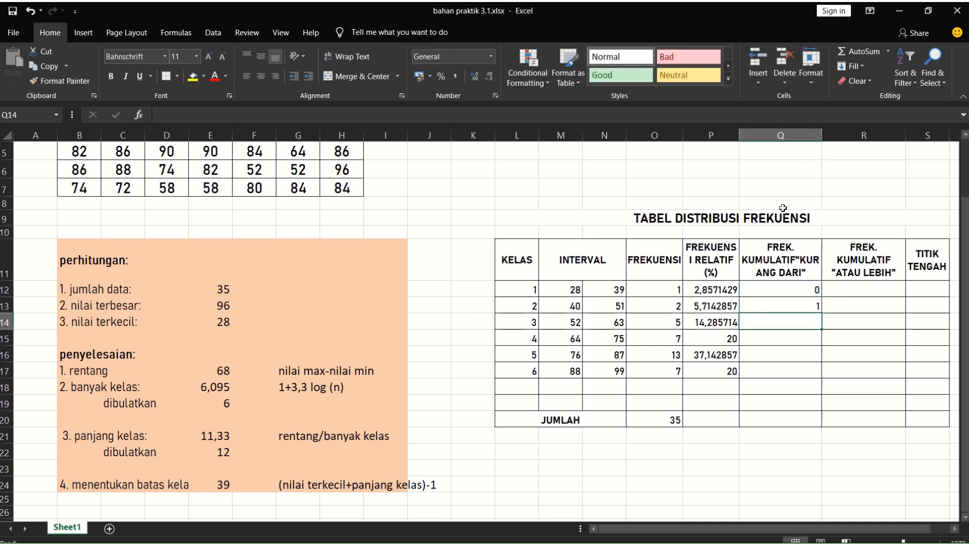
left_click(814, 306)
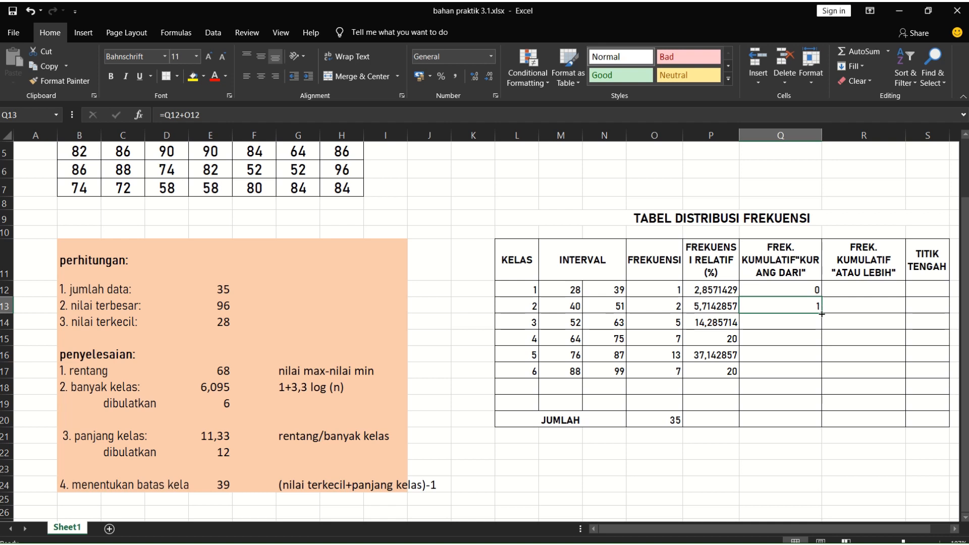
left_click_drag(821, 314, 825, 378)
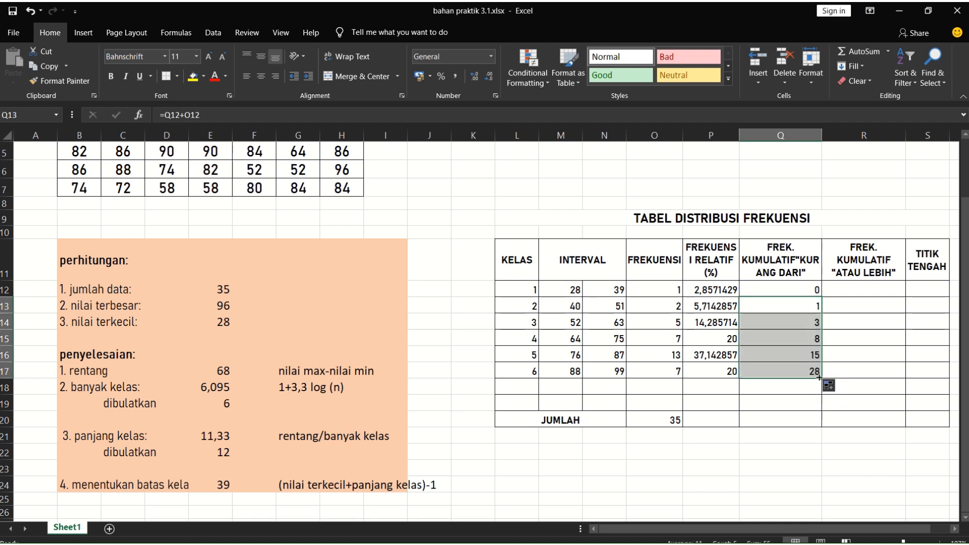
left_click_drag(821, 378, 824, 395)
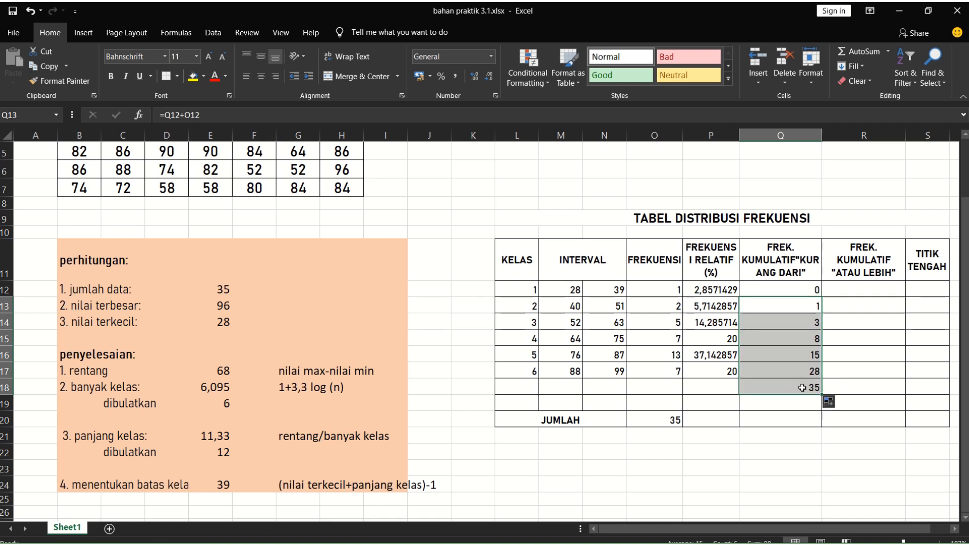
Calculate the first class's "or more" cumulative frequency in R12 as the total frequency minus zero, =O20-0.
left_click(874, 286)
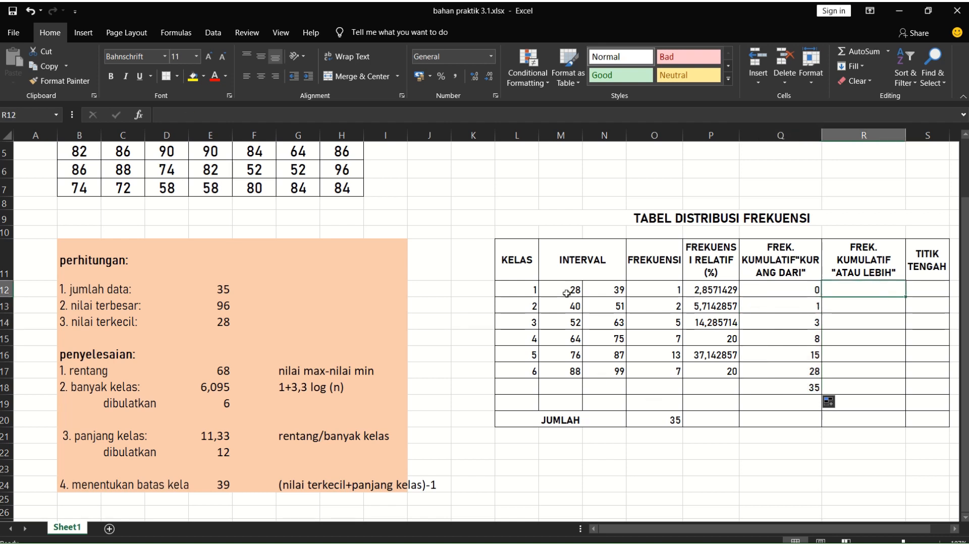
left_click_drag(566, 292, 574, 370)
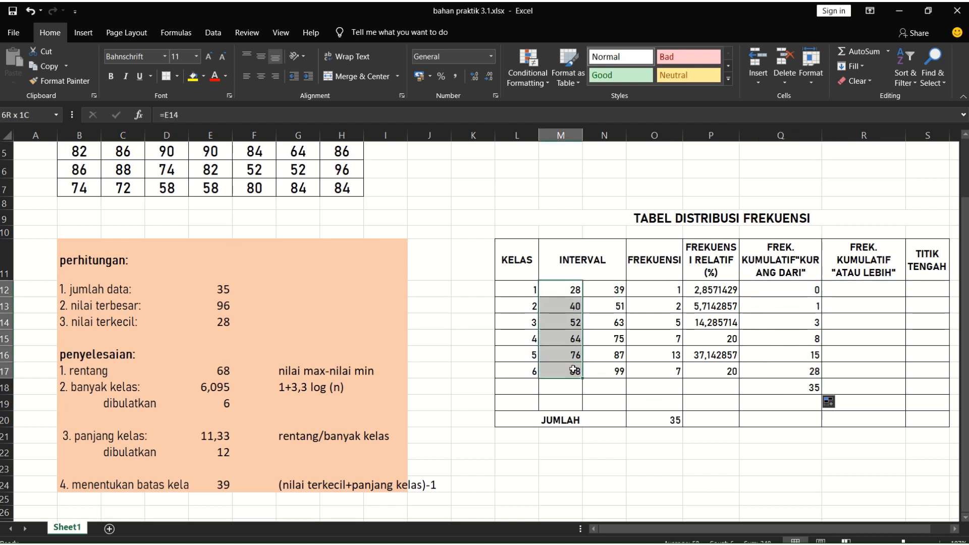
left_click(569, 289)
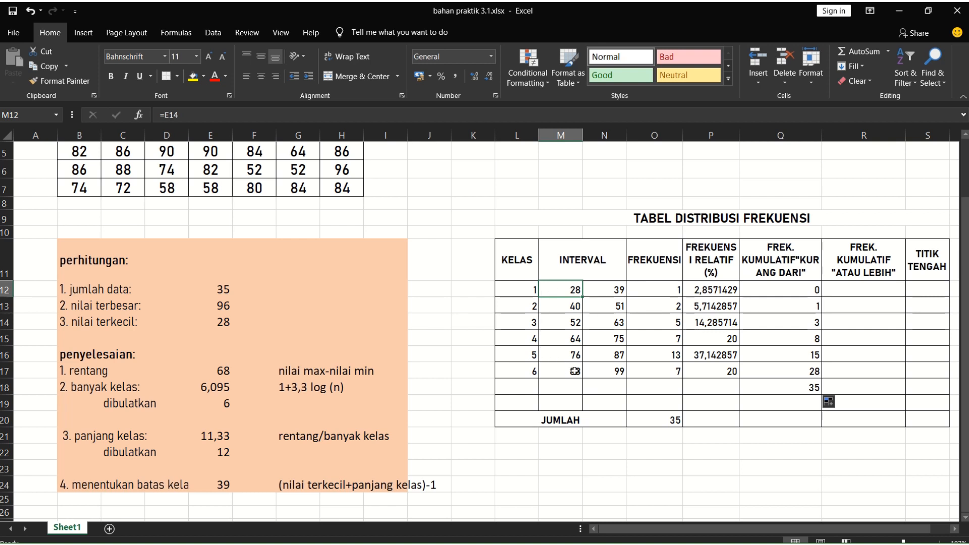
left_click(865, 289)
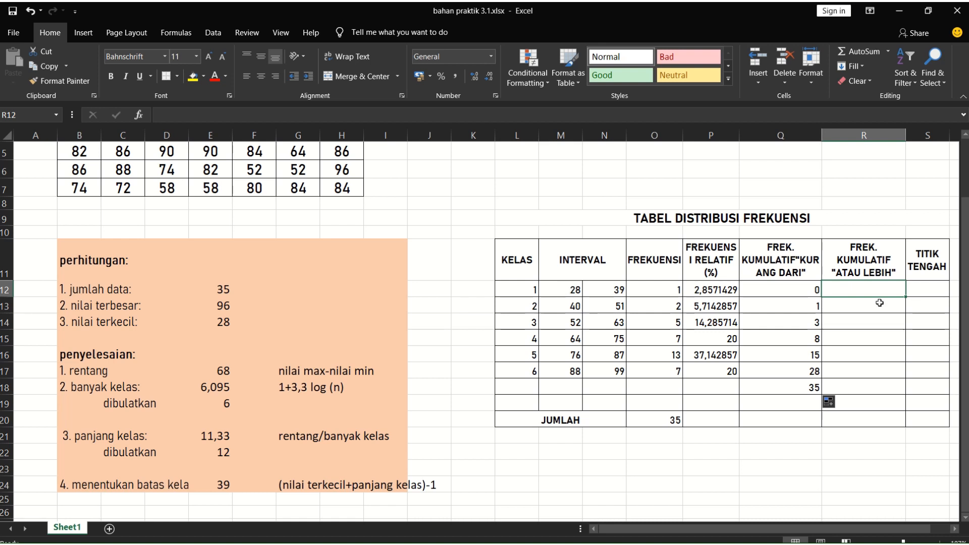
type("=")
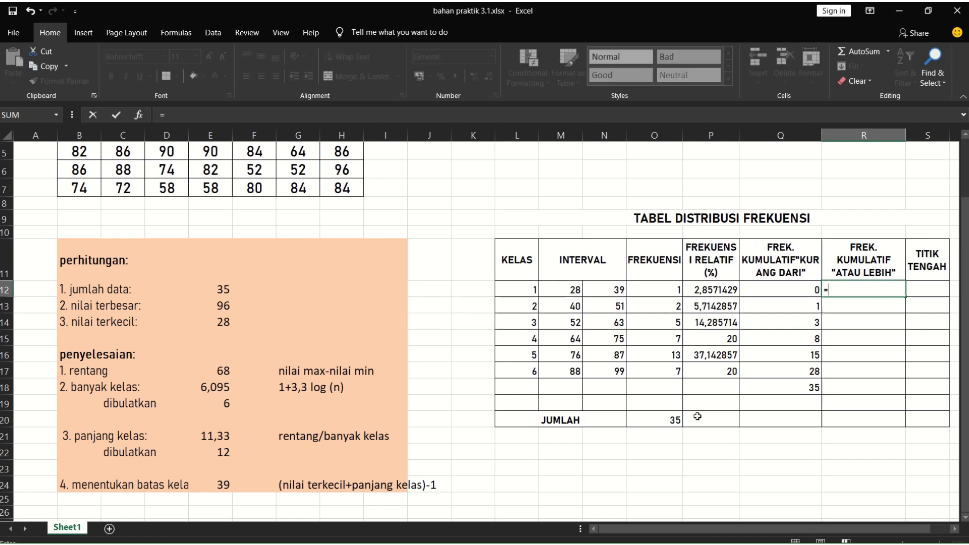
left_click(671, 421)
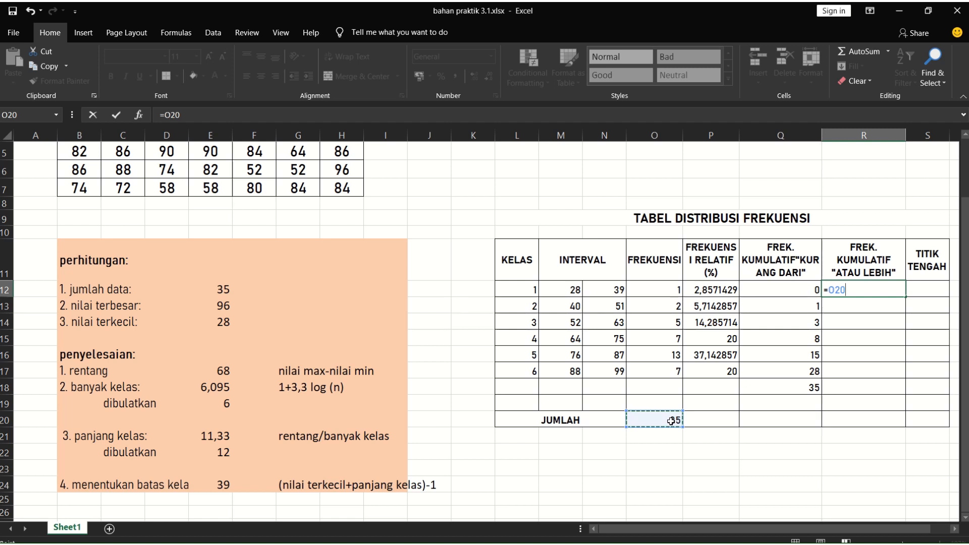
type("-0")
key("Return")
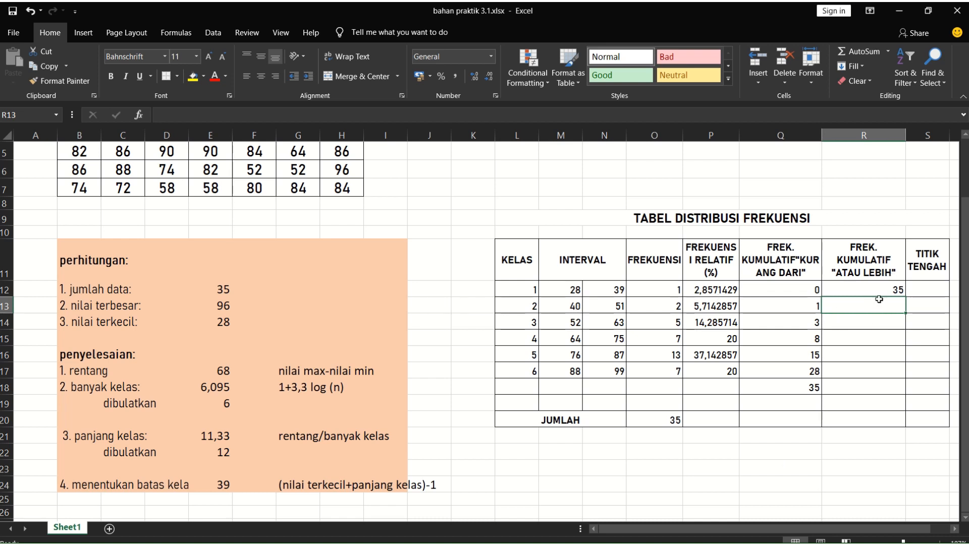
Calculate the second class's "or more" cumulative frequency in R13 with =R12-O12 and fill the formula down to R17.
type("=")
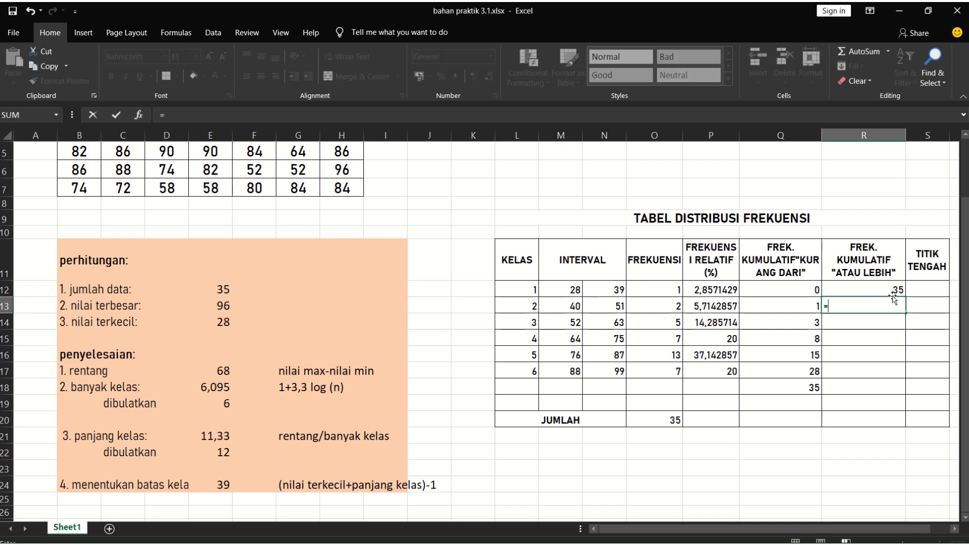
left_click(891, 289)
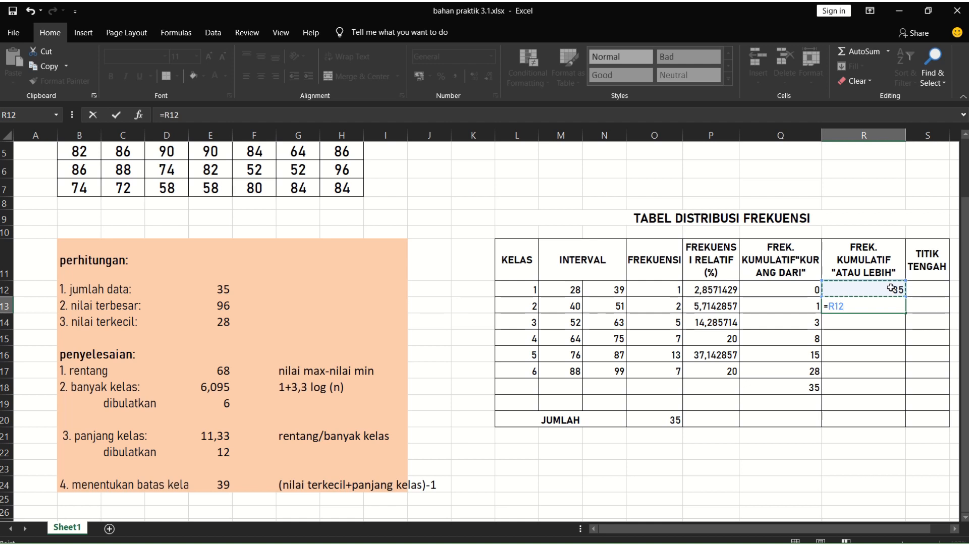
type("-")
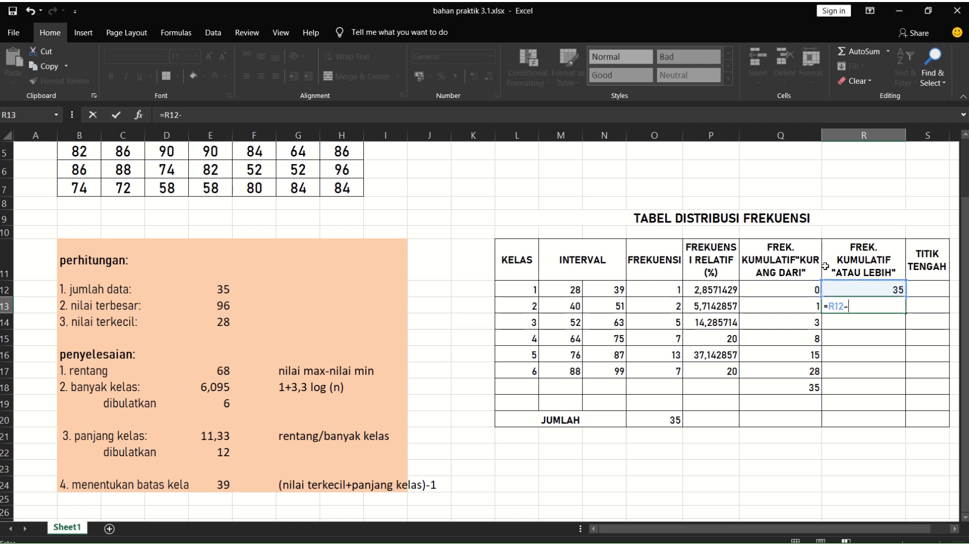
left_click(665, 286)
key("Return")
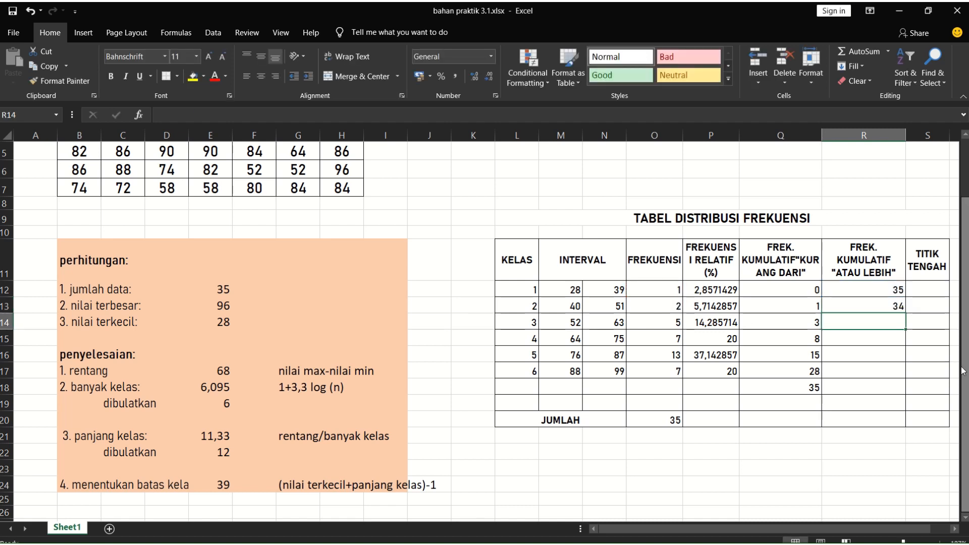
left_click(877, 304)
left_click_drag(907, 315, 904, 372)
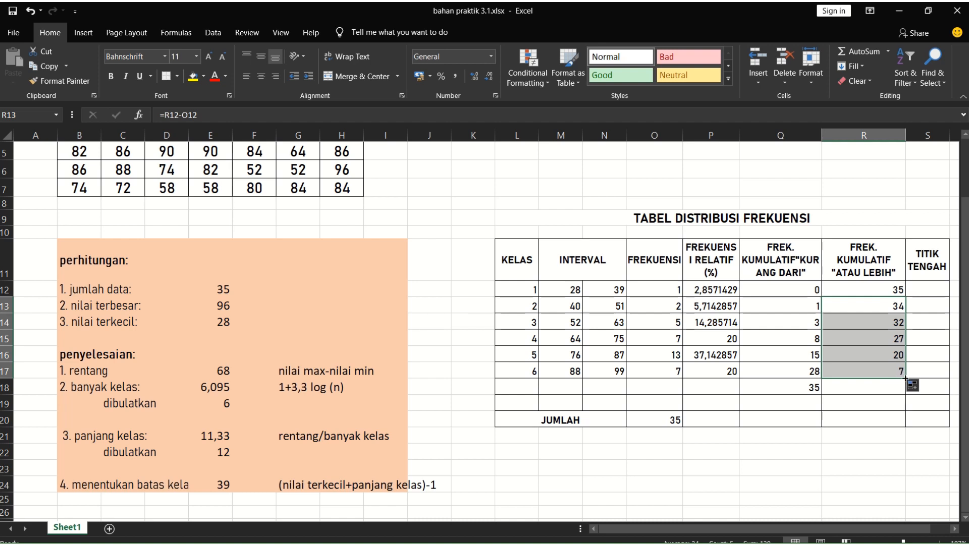
Extend the "or more" cumulative frequency formula from R17 down to R18.
left_click_drag(906, 379, 906, 391)
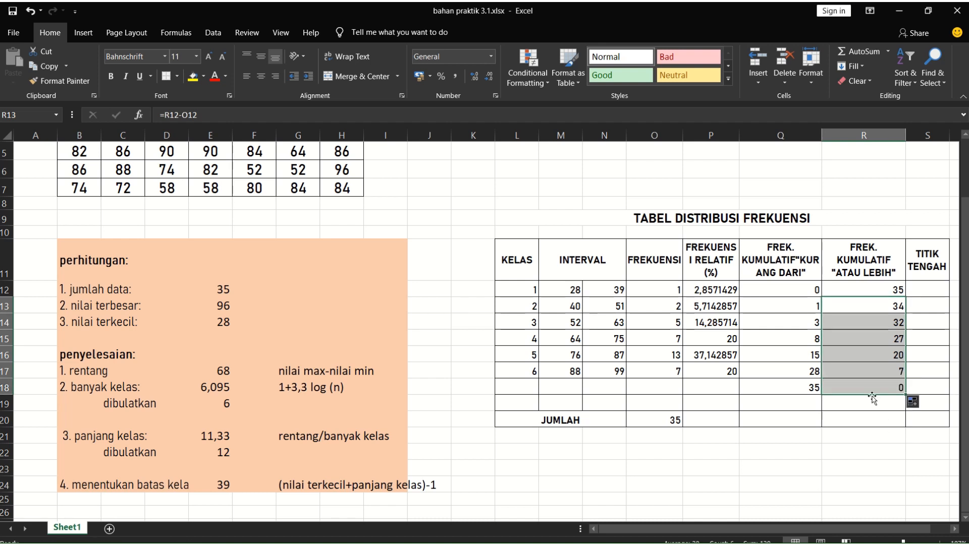
left_click(561, 390)
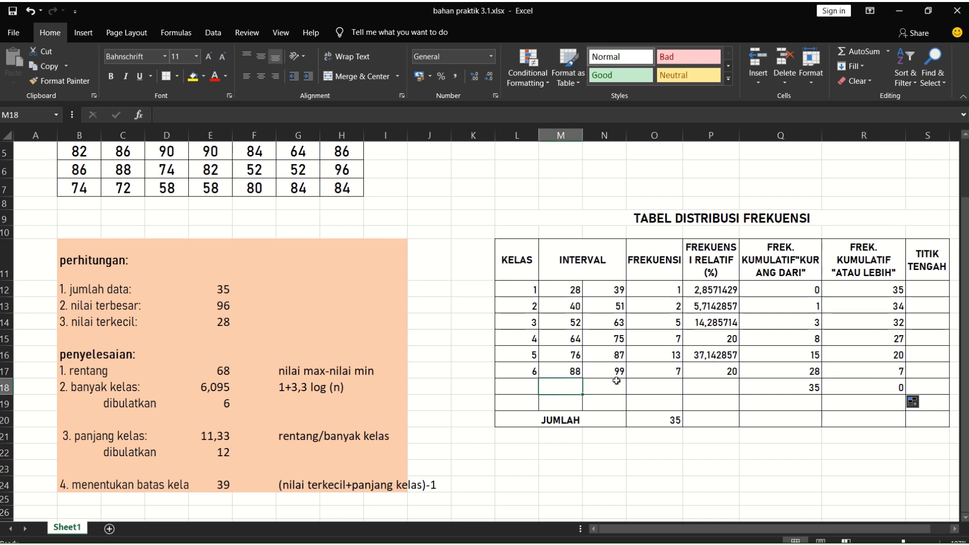
type("100")
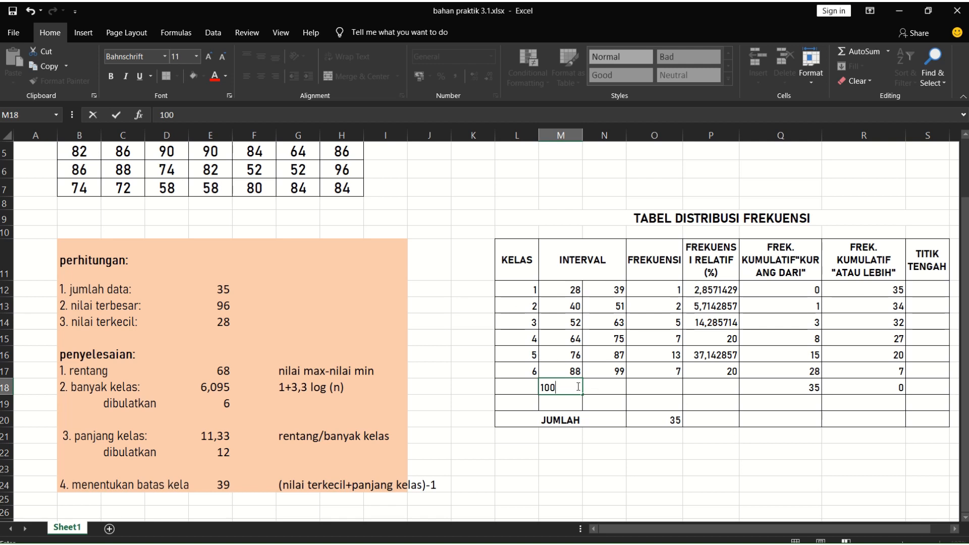
key("BackSpace")
key("BackSpace")
left_click(915, 488)
Calculate the first class's midpoint in S12 from its lower and upper interval limits with =(M12+N12)/2.
left_click(927, 289)
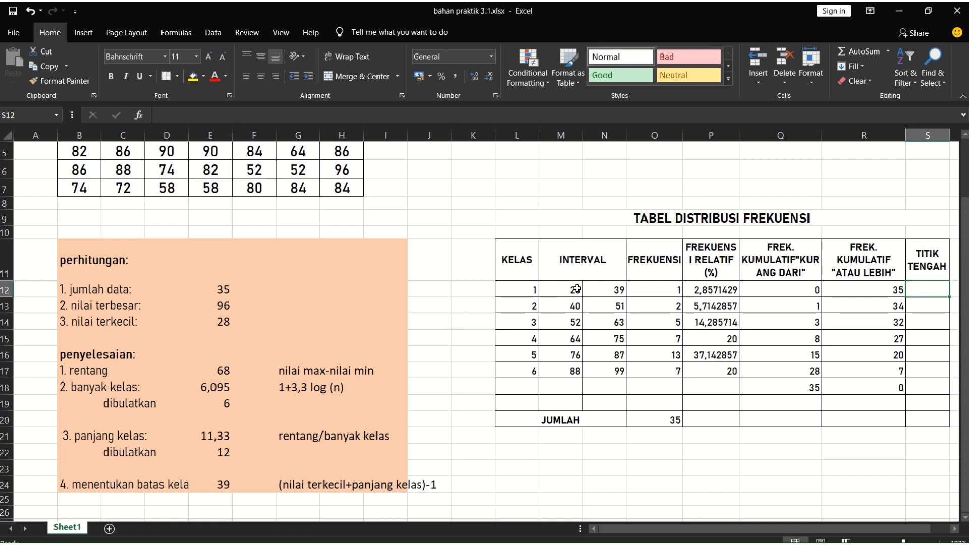
left_click_drag(571, 287, 559, 355)
left_click(616, 289)
left_click_drag(617, 289, 615, 372)
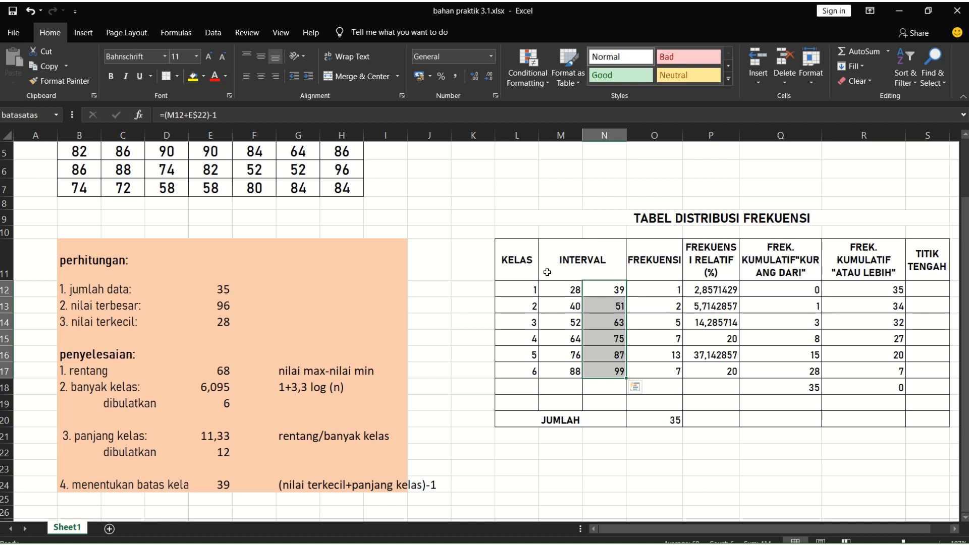
left_click(917, 291)
type("=")
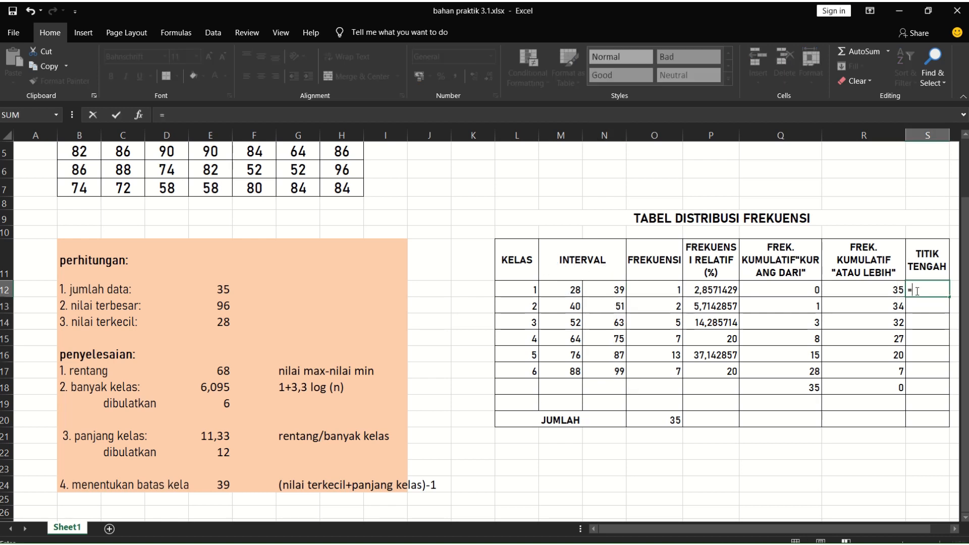
type("(")
left_click(568, 289)
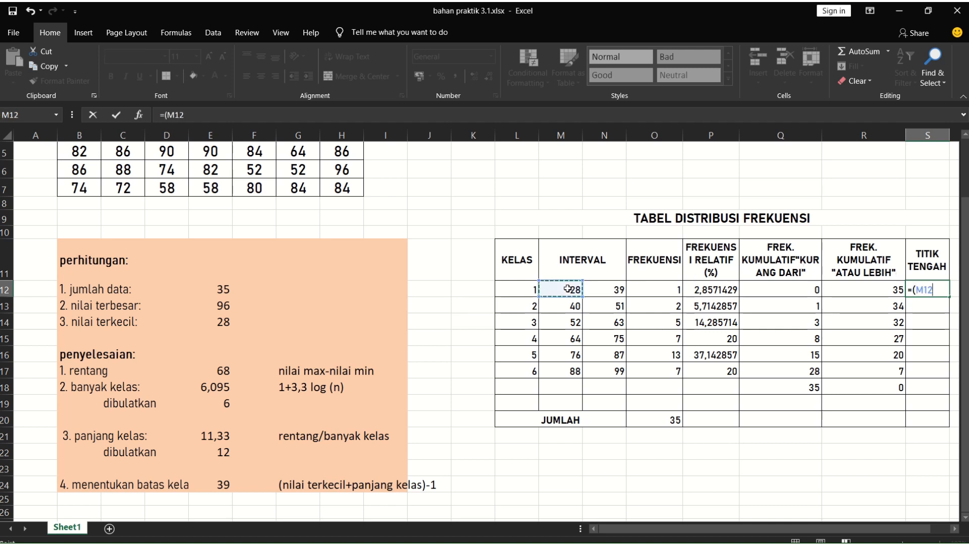
type("+")
left_click(613, 289)
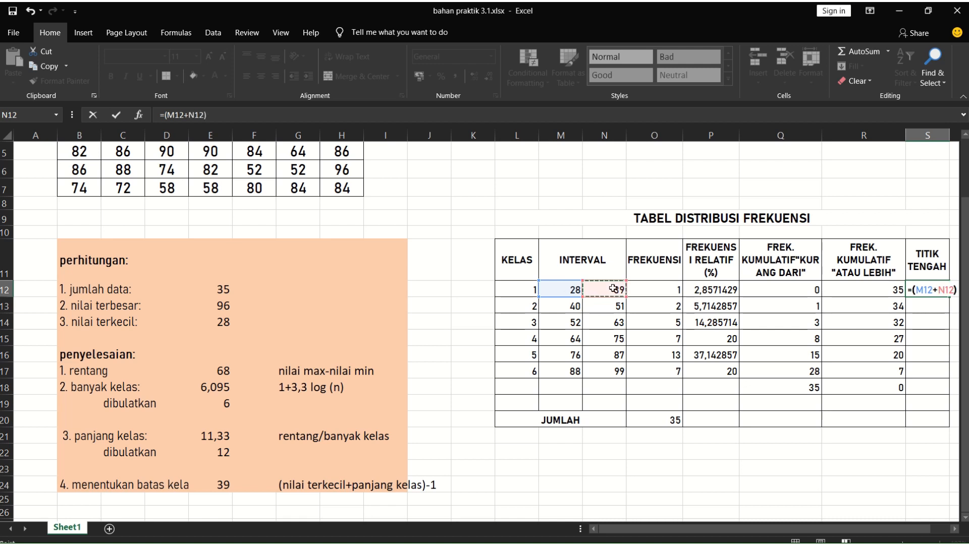
type(")/2")
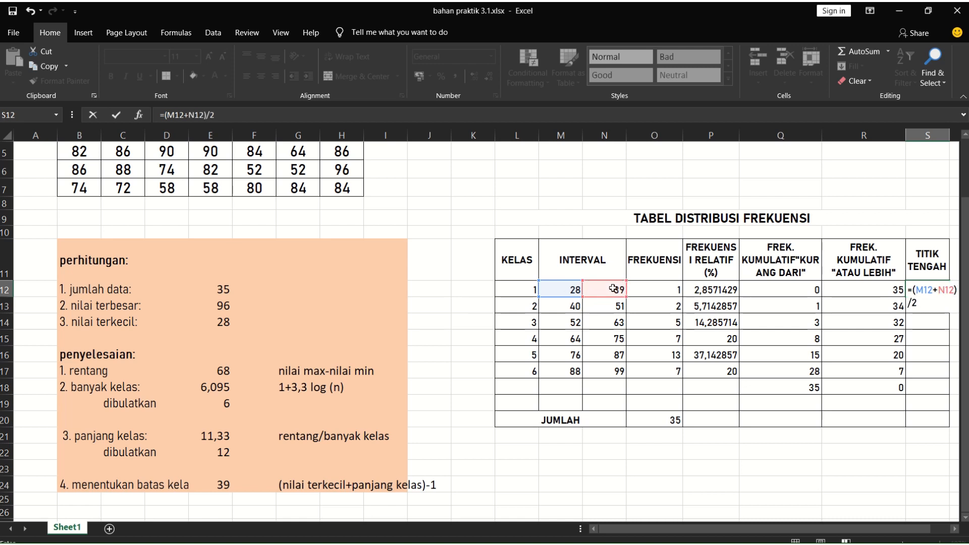
key("Return")
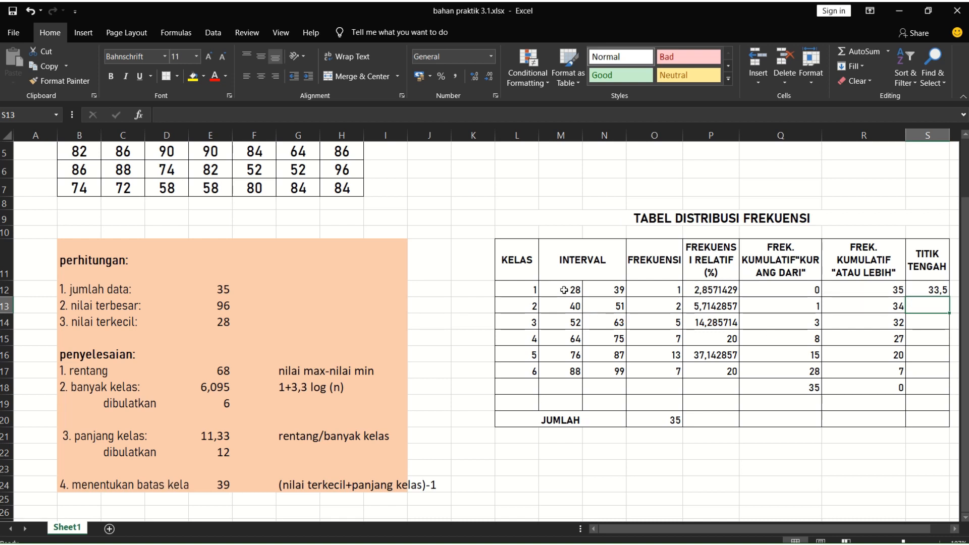
Fill the midpoint formula from S12 down to S17 for the remaining classes.
left_click(924, 288)
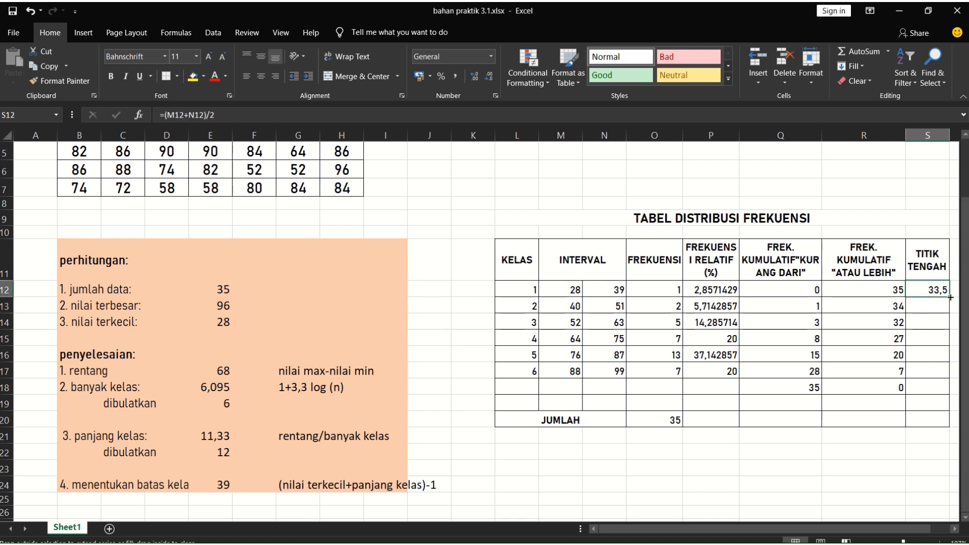
left_click_drag(951, 297, 945, 376)
left_click(897, 469)
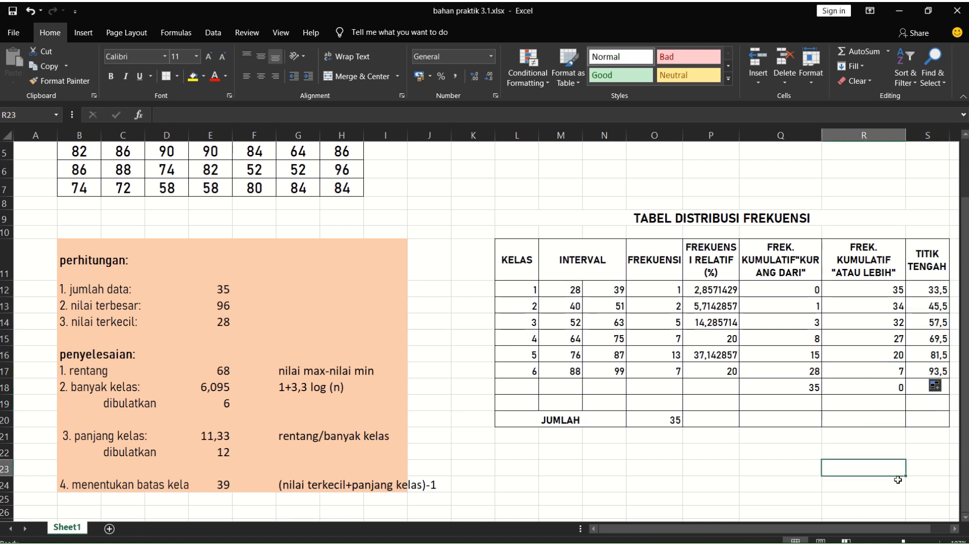